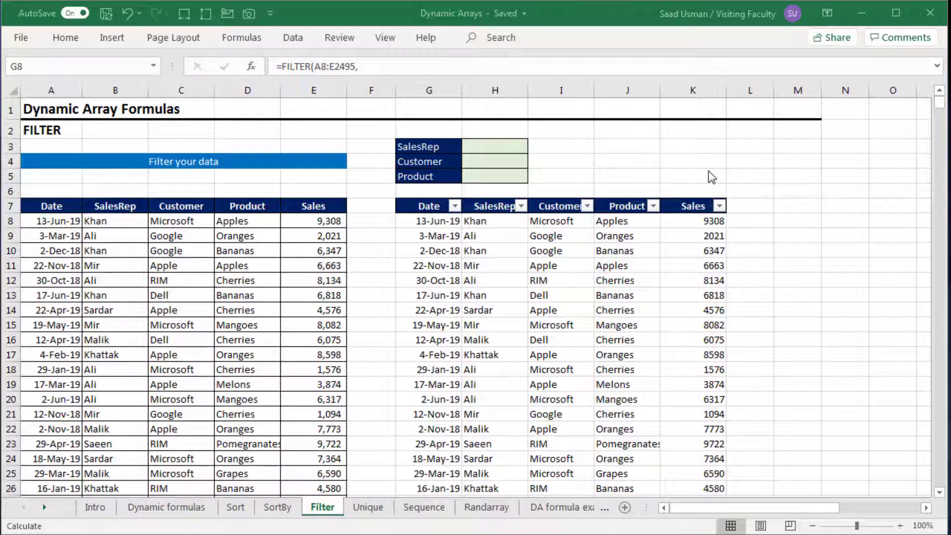
Step: Examine the column headings of the source sales table and how far down its Sales column extends
click(203, 230)
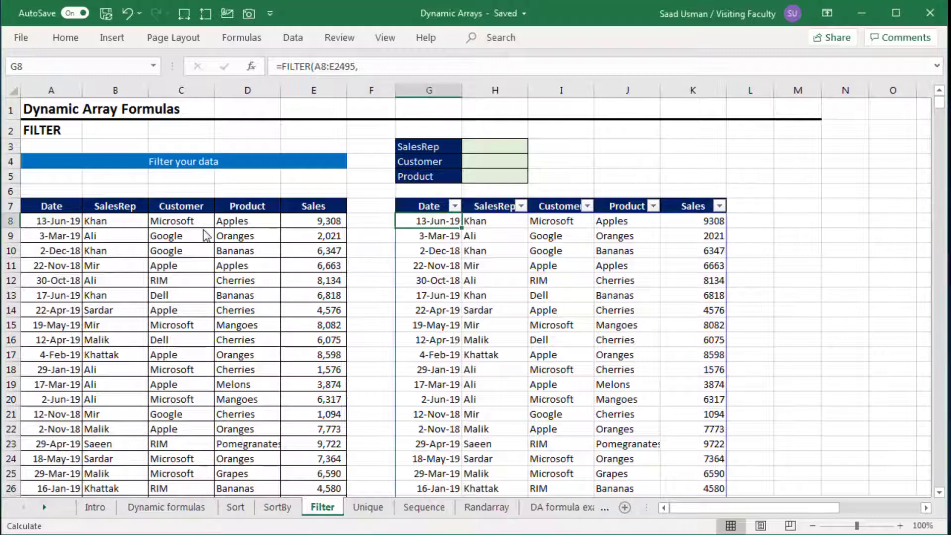
click(61, 226)
key(Up)
key(Right)
key(Right)
key(Right)
key(Right)
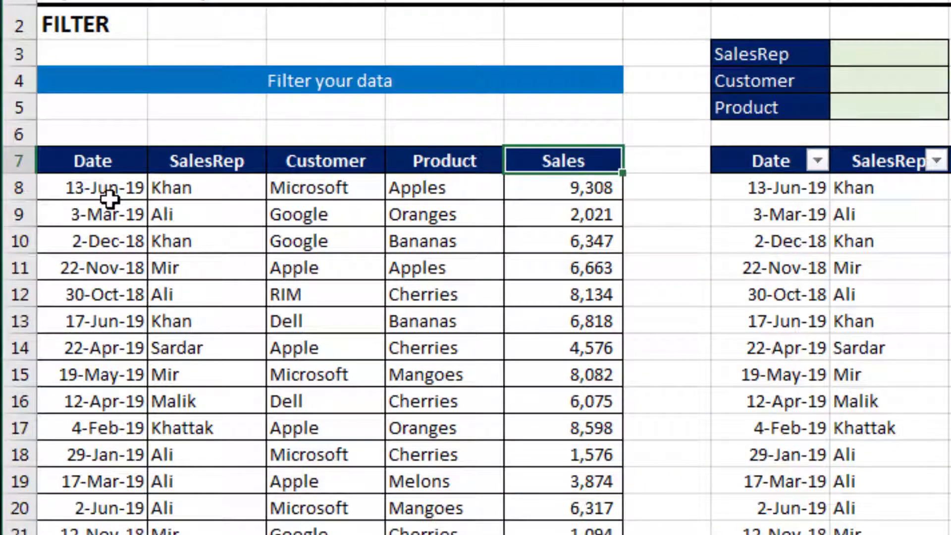
key(ctrl+Down)
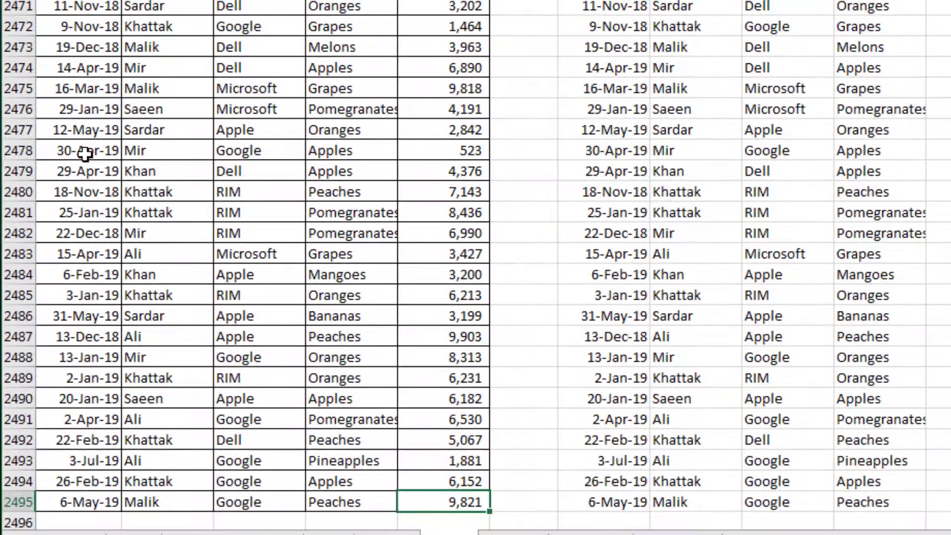
key(ctrl+Up)
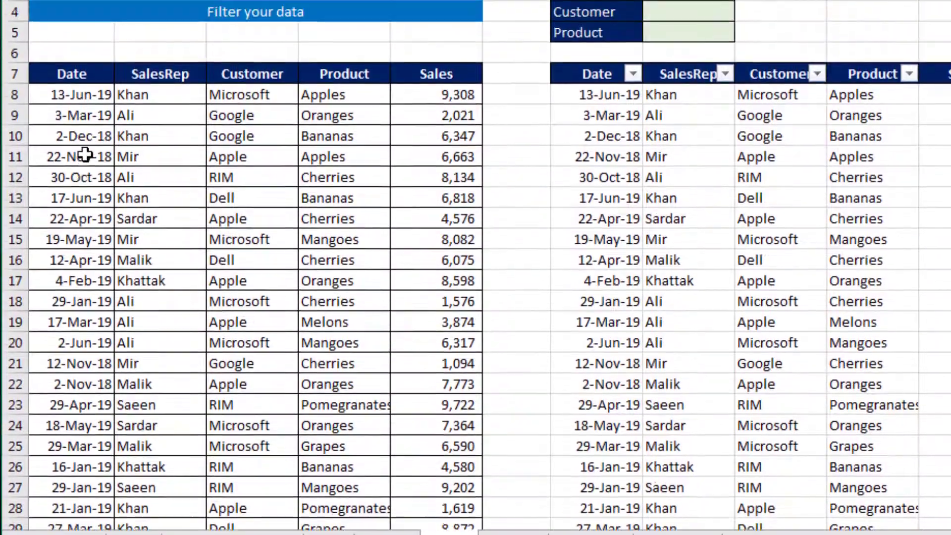
Step: Clear the existing FILTER formula from cell G8 under the output table's Date heading
key(Up)
key(Up)
key(Down)
key(Down)
key(Right)
key(Right)
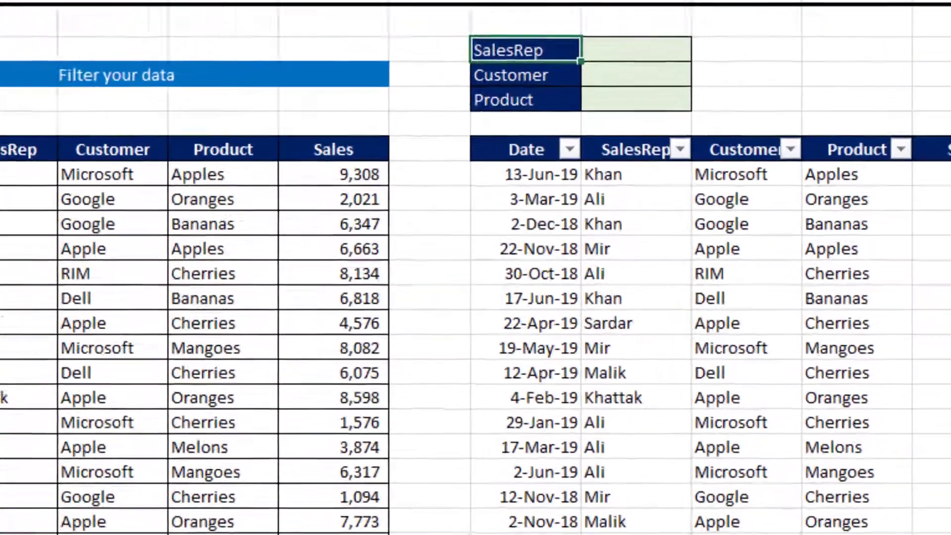
key(Right)
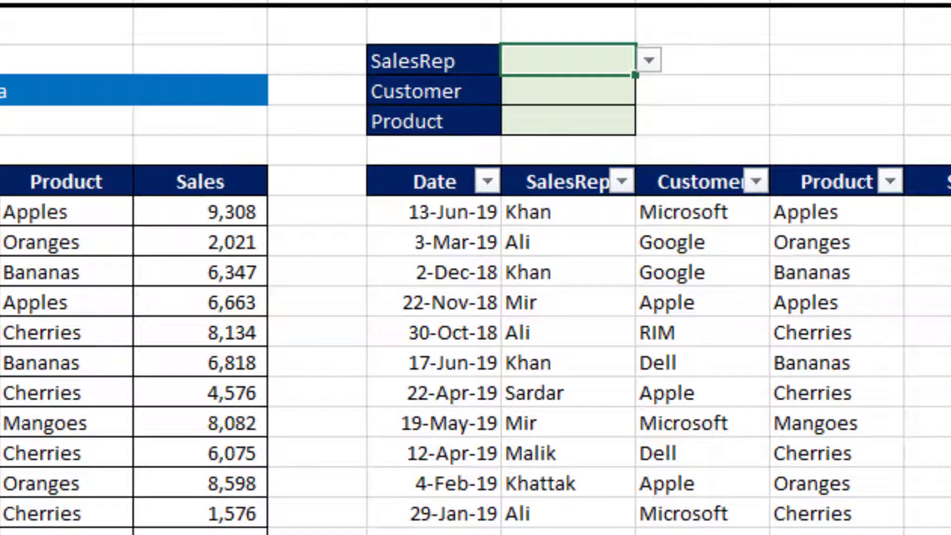
key(Down)
key(Down)
key(Down)
key(Down)
key(Left)
key(Down)
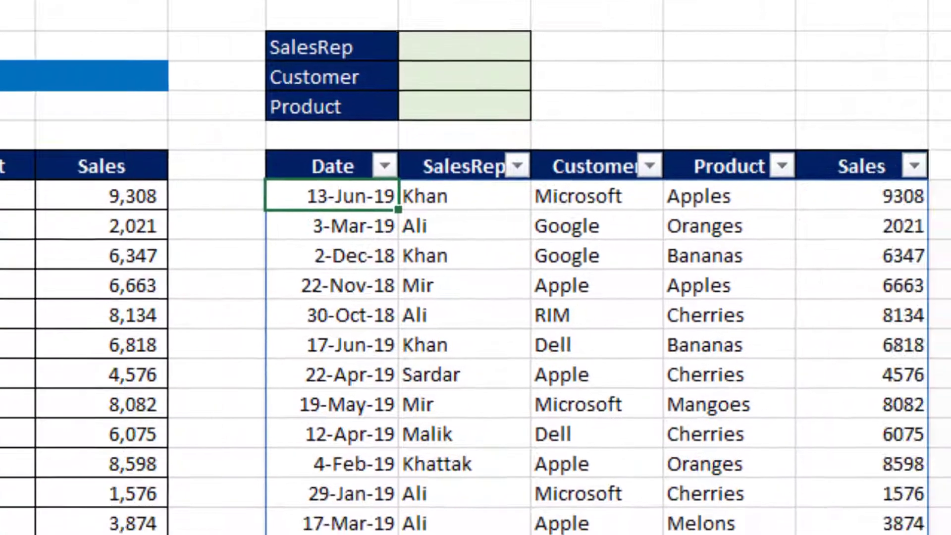
key(Delete)
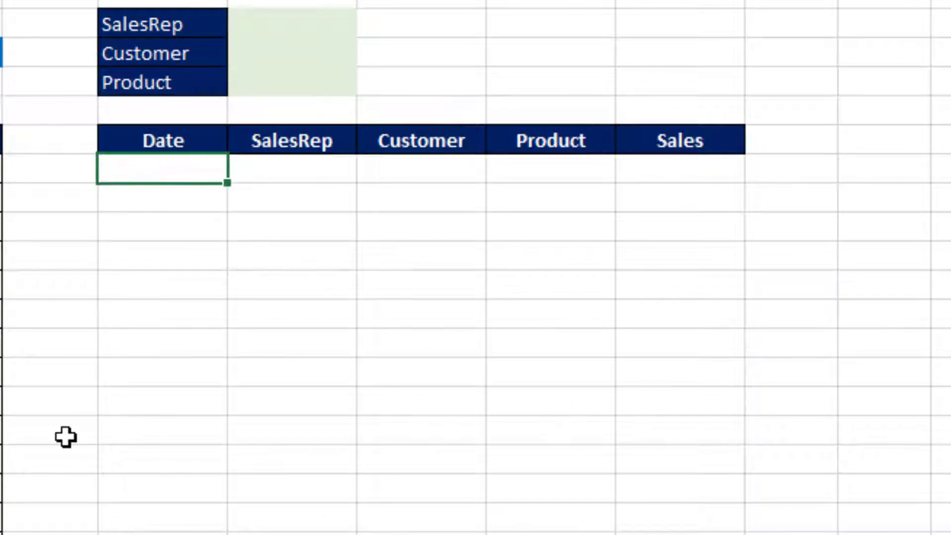
Step: Examine the SalesRep, Customer and Product criteria cells H3:H5 and the output table's headings
key(Up)
key(Up)
key(Up)
key(Up)
key(Up)
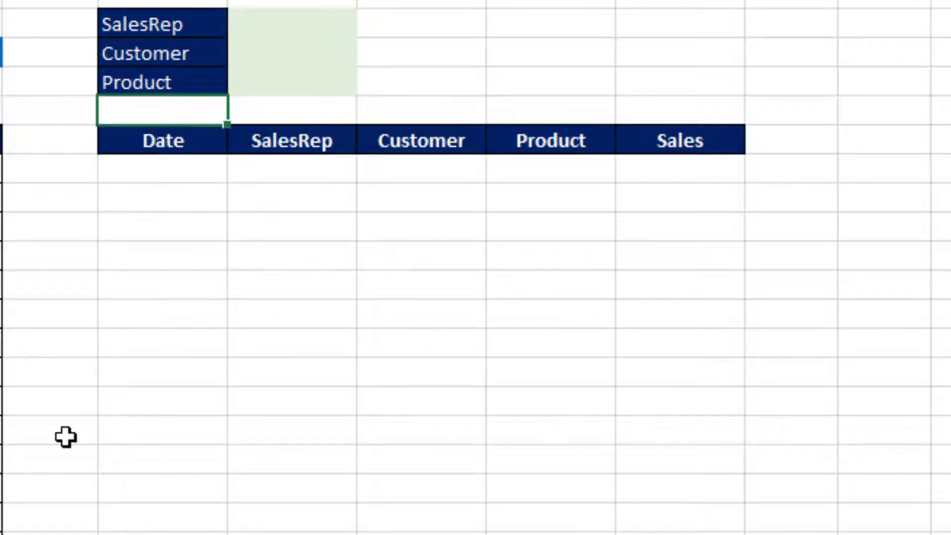
key(Right)
key(shift+Down)
key(shift+Down)
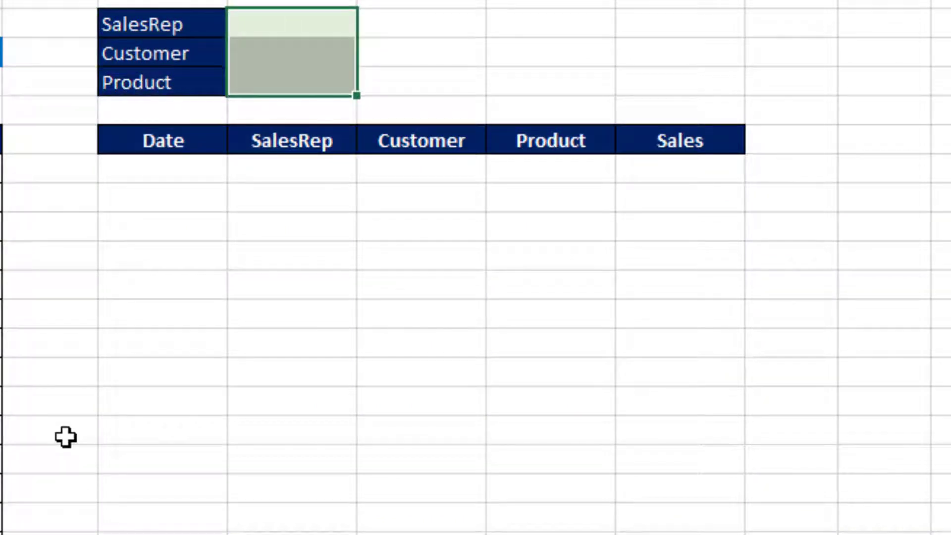
key(Down)
key(Down)
key(Down)
key(Down)
key(Left)
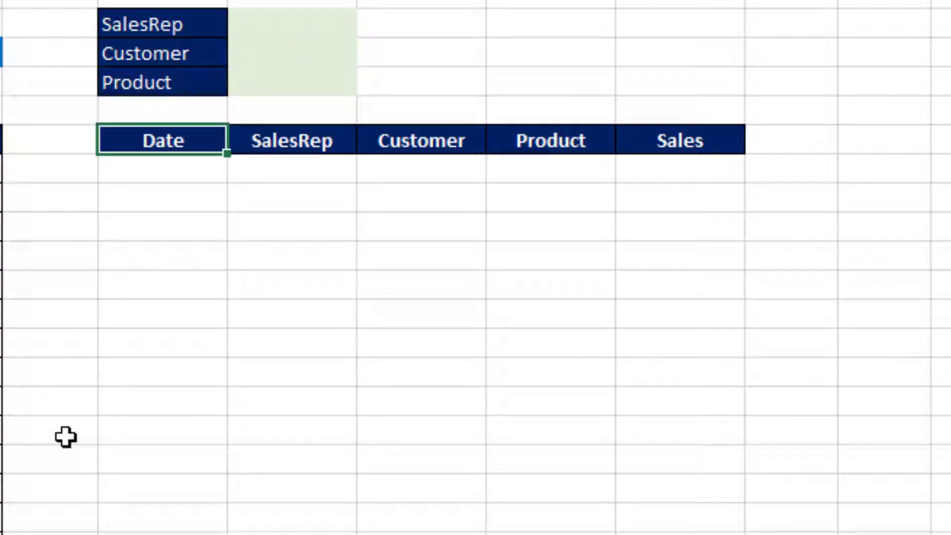
Step: Start a FILTER formula in G8 with the source data A8:E2495 as its array argument
key(Down)
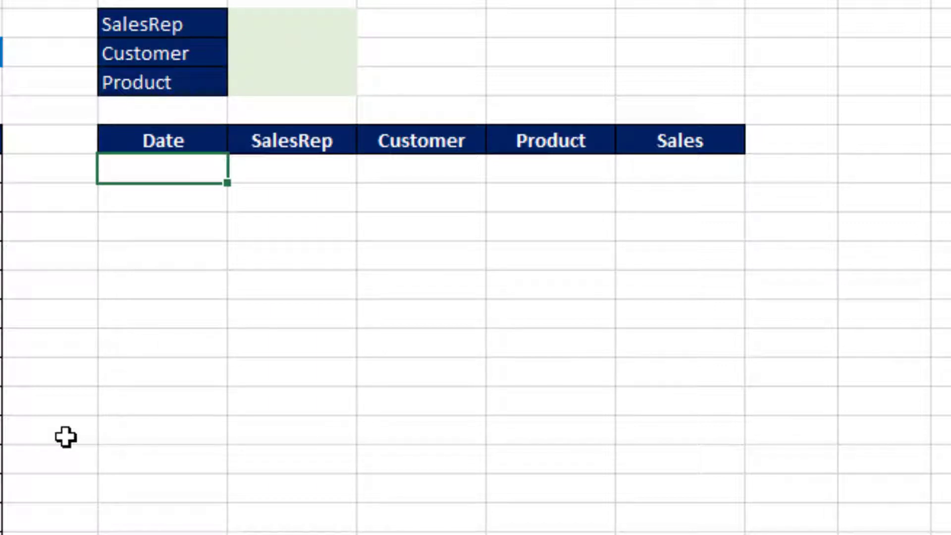
text(=filt)
key(Tab)
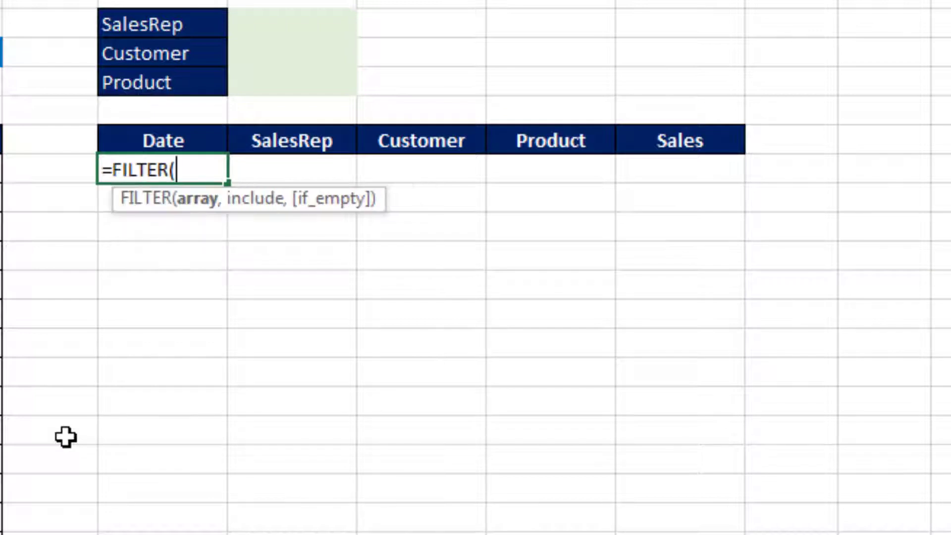
key(Left)
key(Left)
key(ctrl+shift+Left)
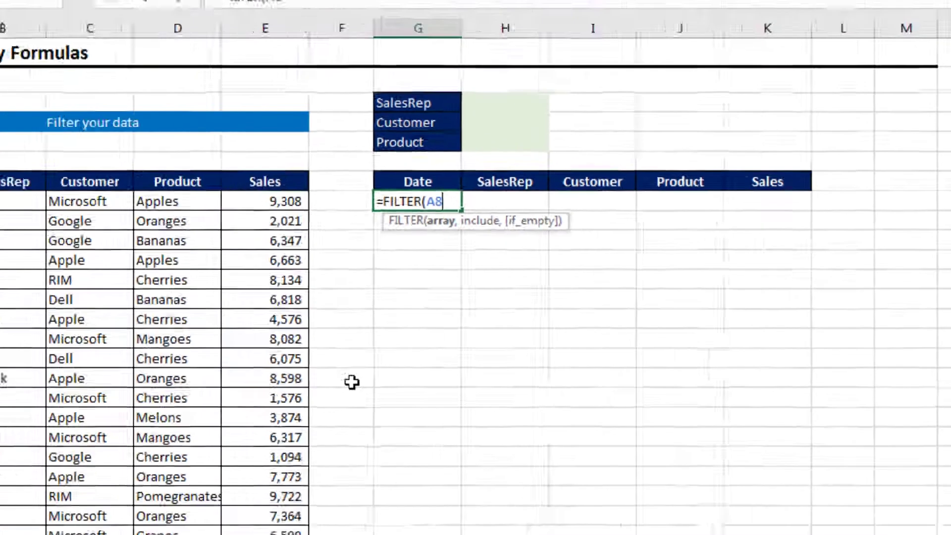
key(ctrl+shift+Down)
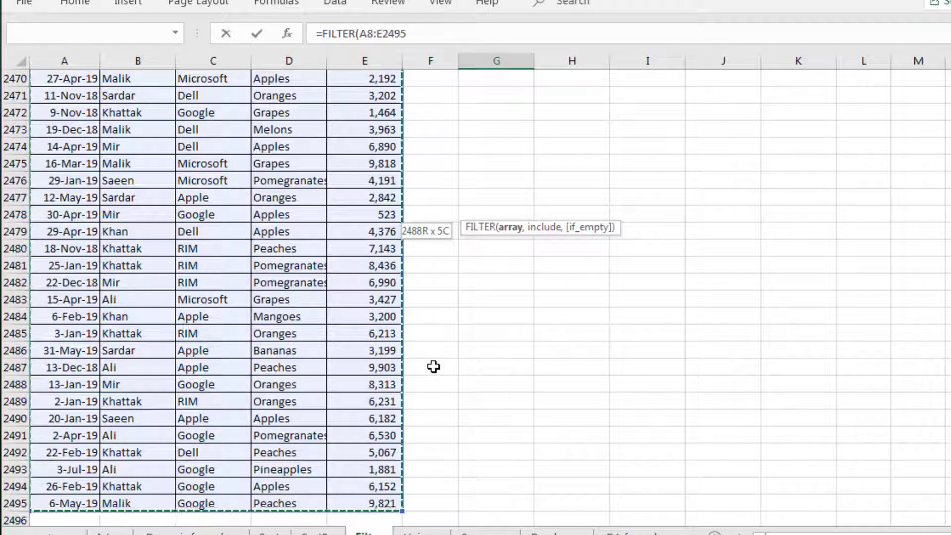
text(,)
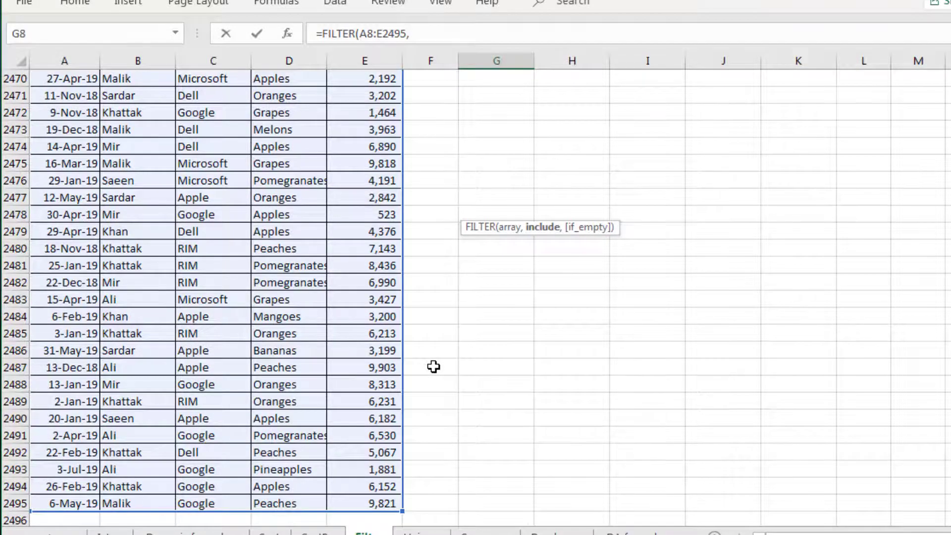
Step: Reference the SalesRep column range B8:B2495 in the FILTER formula's include argument
key(Up)
key(Up)
key(Up)
key(Up)
key(Up)
key(Up)
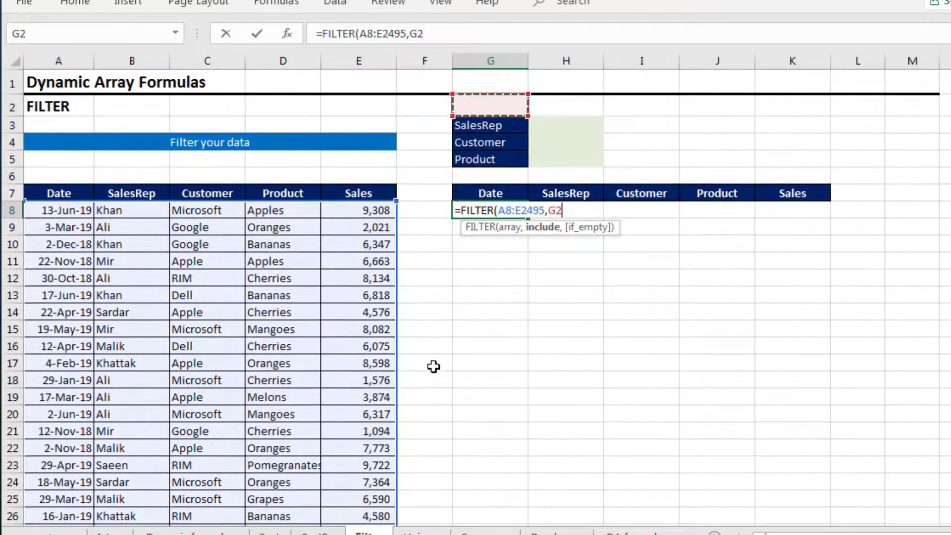
key(Down)
key(Left)
key(Left)
key(Left)
key(Left)
key(Left)
key(Down)
key(Down)
key(Down)
key(Down)
key(Down)
key(ctrl+shift+Down)
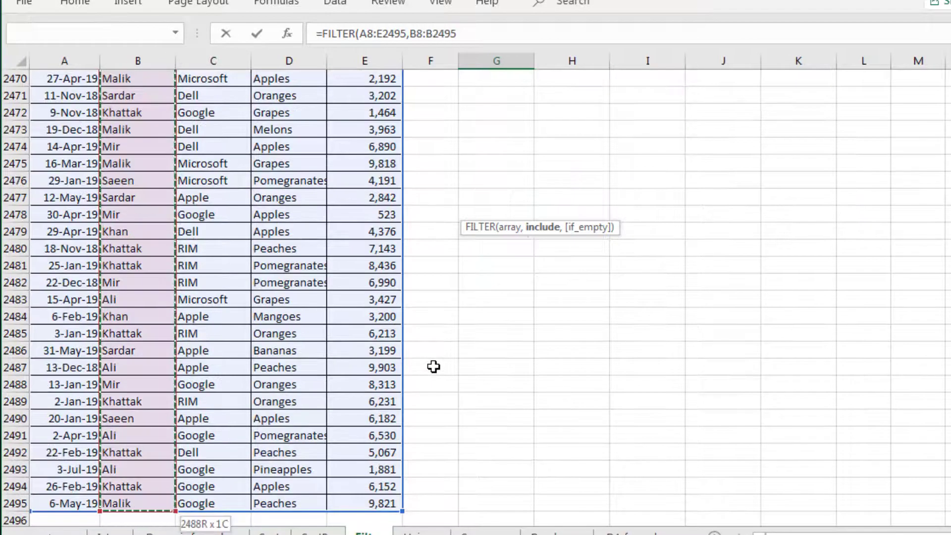
Step: Complete the include condition by comparing B8:B2495 with the SalesRep criterion in H3, and enter the formula
text(=)
key(Up)
key(Up)
key(Up)
key(Up)
key(Up)
key(Up)
key(Up)
key(Down)
key(Down)
key(Right)
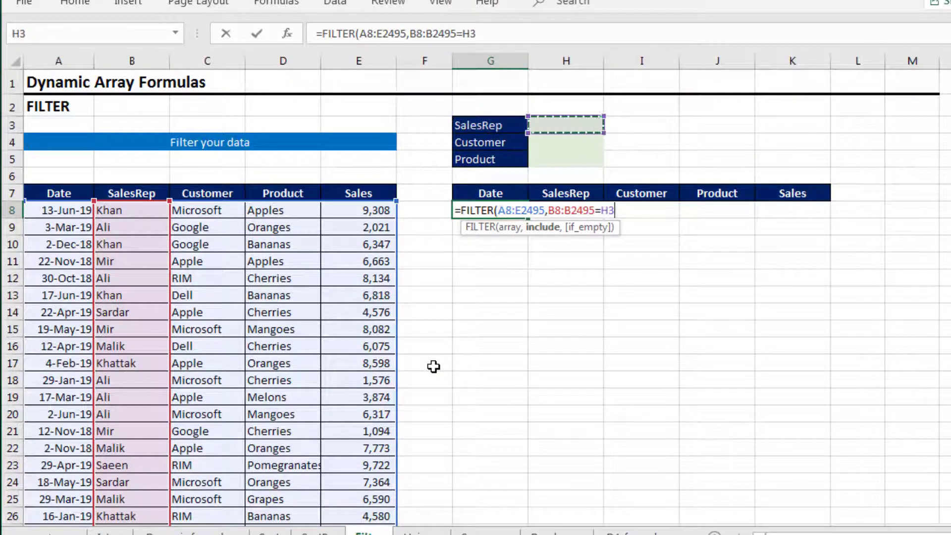
text())
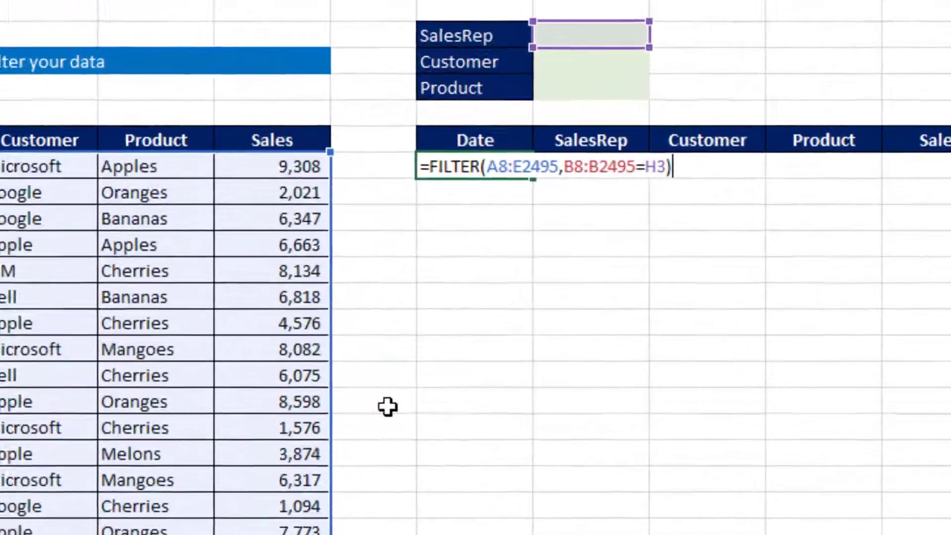
key(Return)
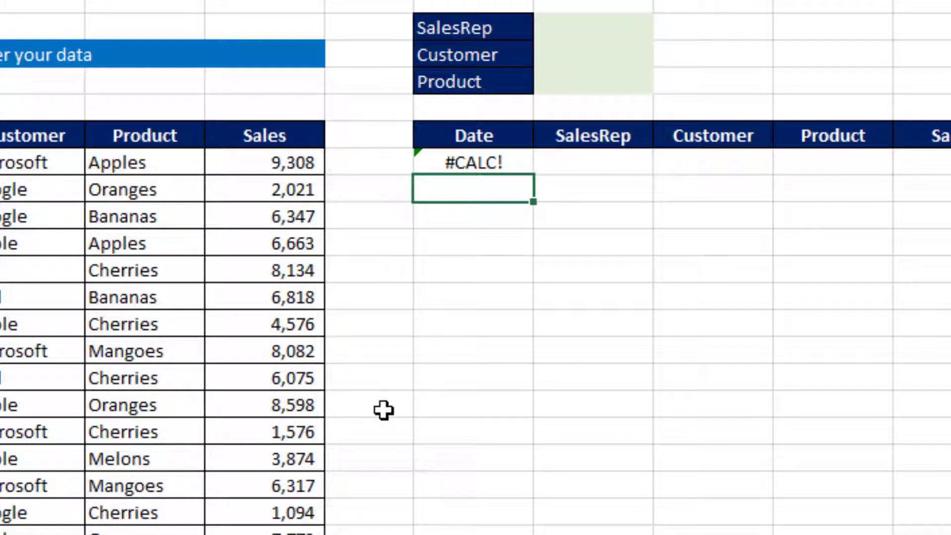
key(Up)
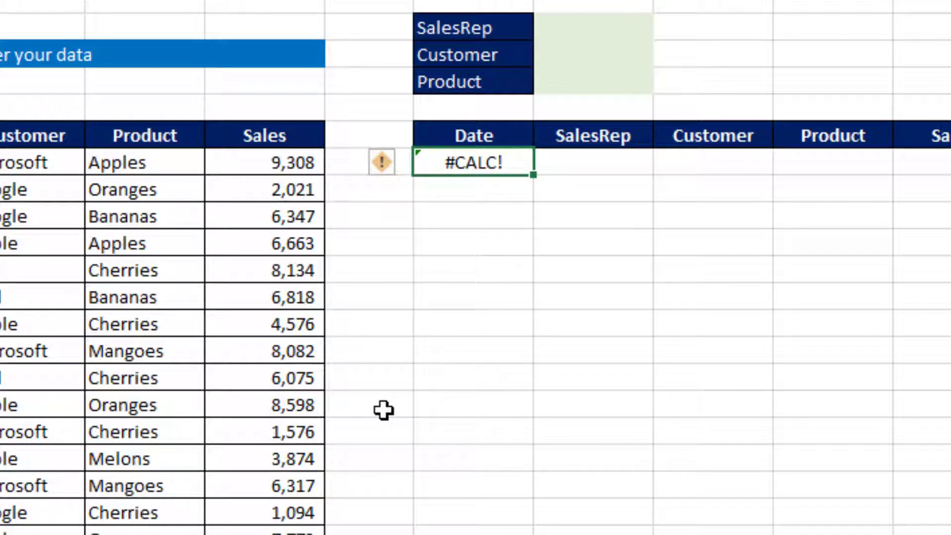
Step: Enter the sales rep's name from data row 8 as the SalesRep criterion in H3
key(Up)
key(Up)
key(Up)
key(Up)
key(Up)
key(Right)
text(Khan)
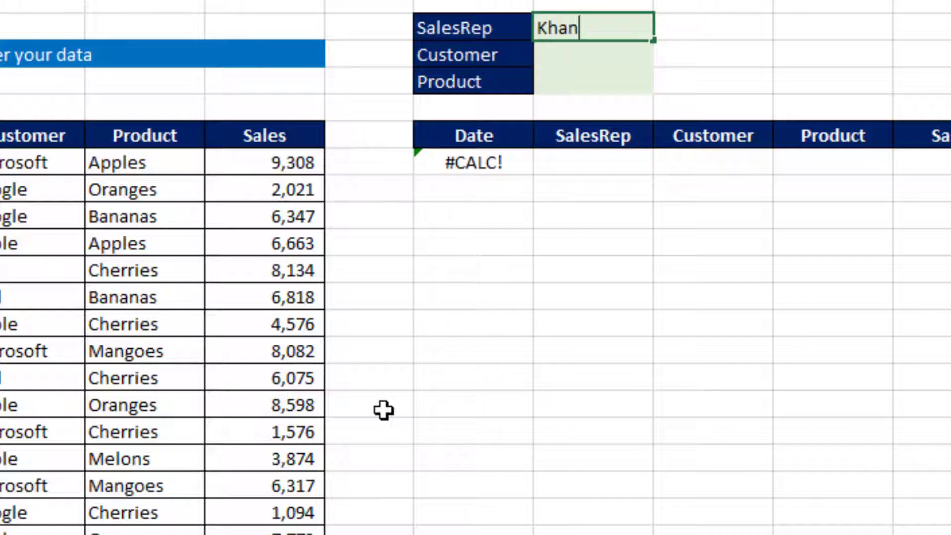
key(Return)
key(Down)
key(Down)
key(Down)
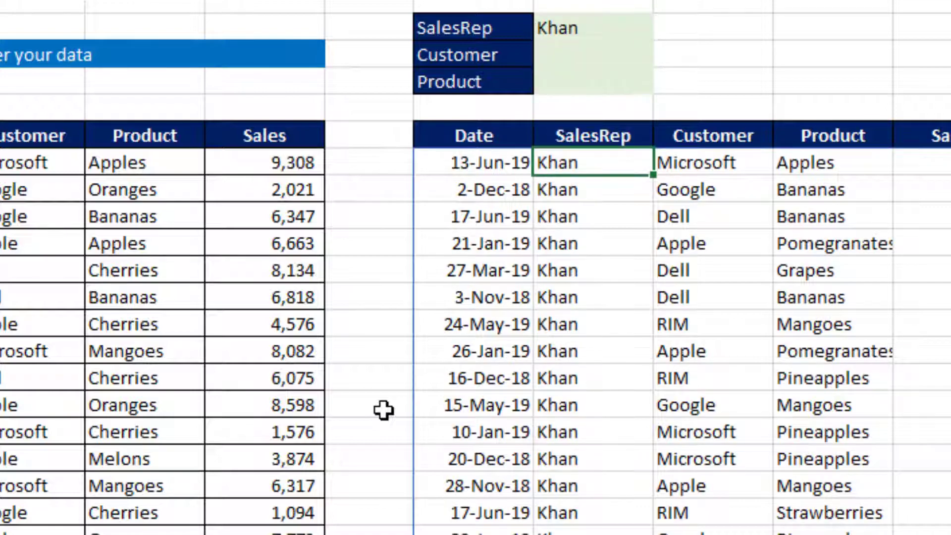
Step: Add "Not found" as the if_empty argument of the FILTER formula in G8
key(Left)
key(F2)
key(Left)
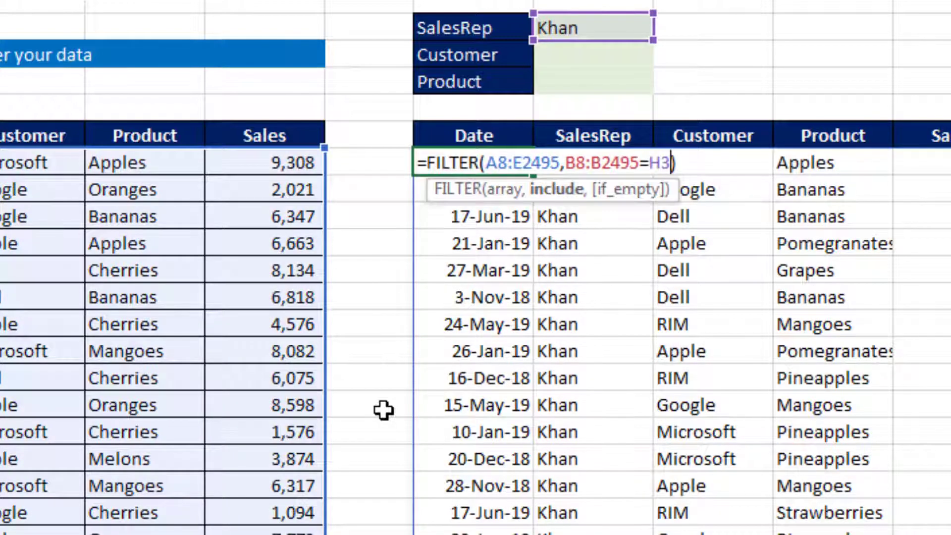
text(,)
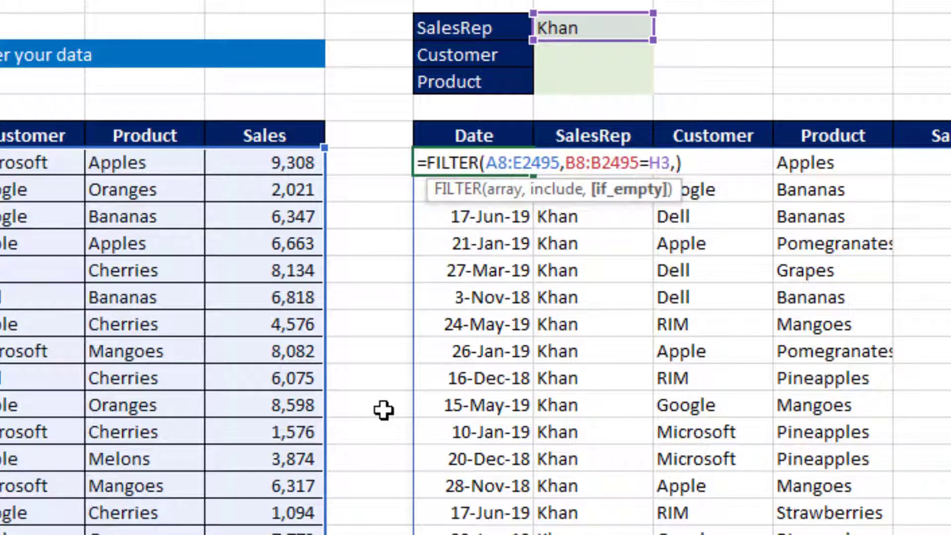
text("Not found")
key(Return)
Step: Clear the SalesRep criterion in H3 to test the formula's if_empty argument
key(Up)
key(Up)
key(Up)
key(Up)
key(Up)
key(Up)
key(Right)
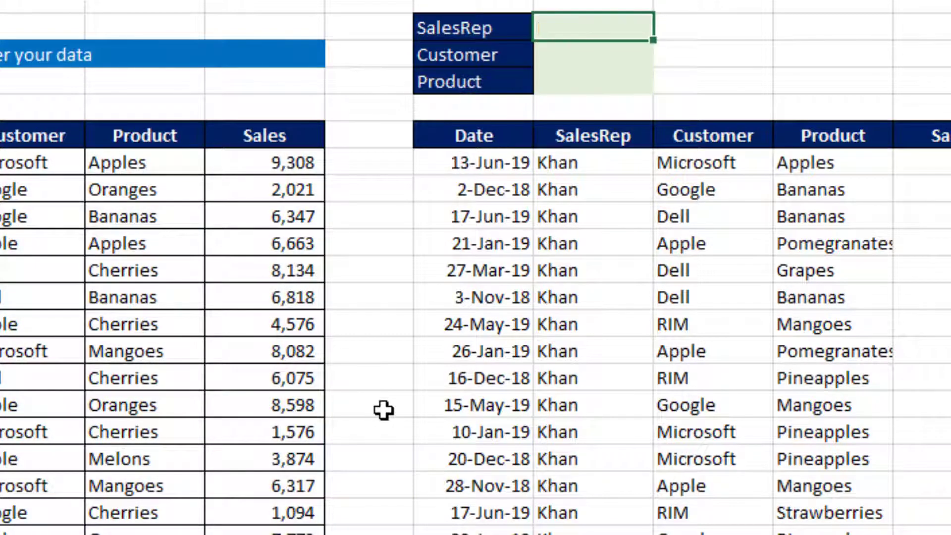
key(Delete)
key(Down)
key(Down)
key(Down)
key(Down)
key(Down)
Step: Enter the sales rep's name from data row 9 as the SalesRep criterion in H3
key(Up)
key(Up)
key(Up)
key(Up)
key(Up)
key(Right)
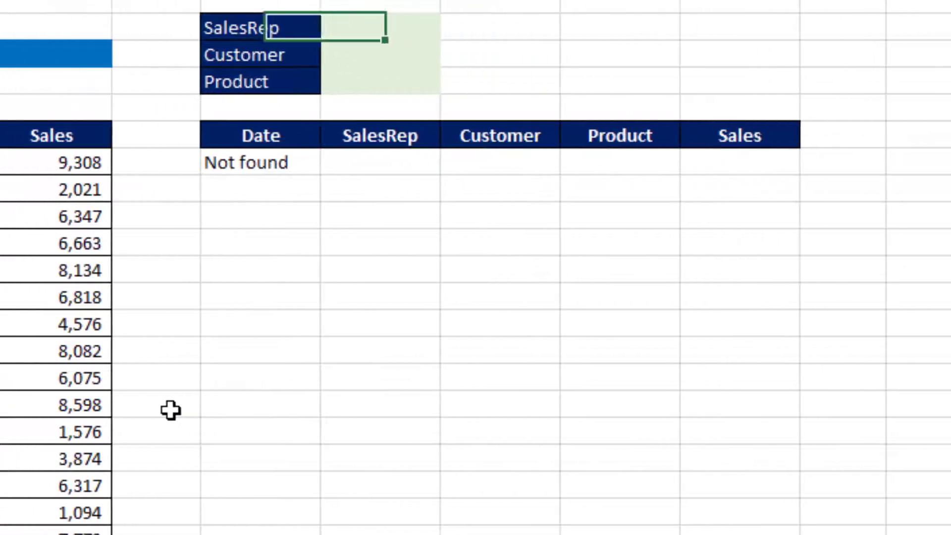
text(Ali)
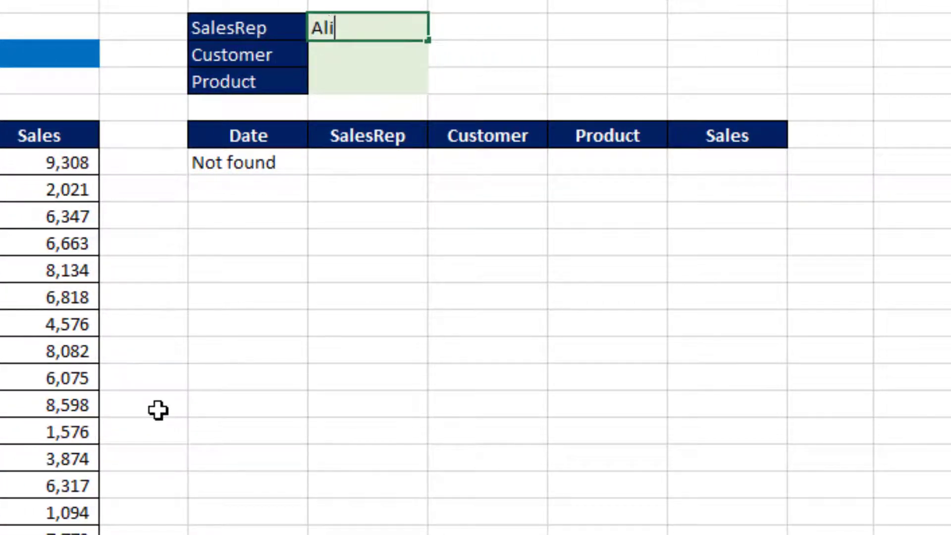
key(Return)
key(Down)
key(Down)
key(Down)
key(Down)
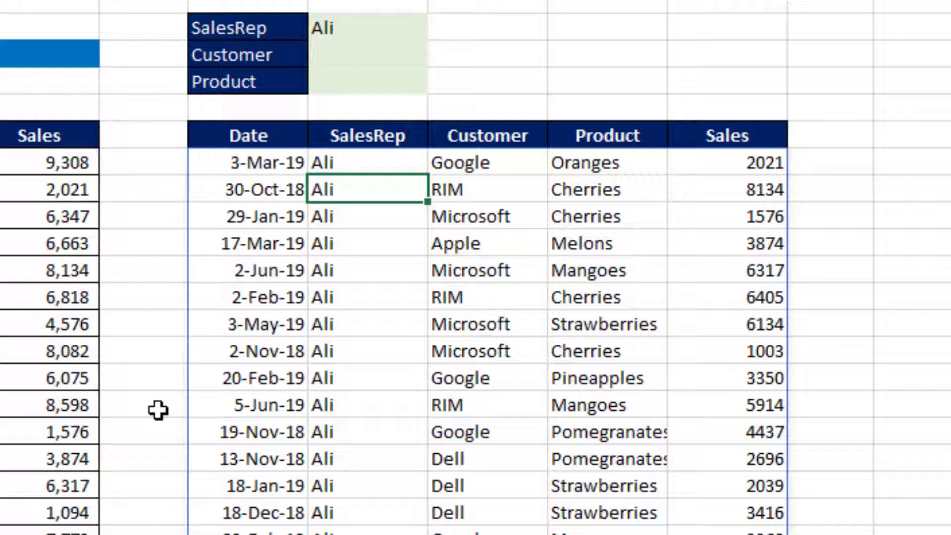
Step: Enter Dell as the Customer criterion in H4
key(Up)
key(Up)
key(Up)
key(Up)
key(Up)
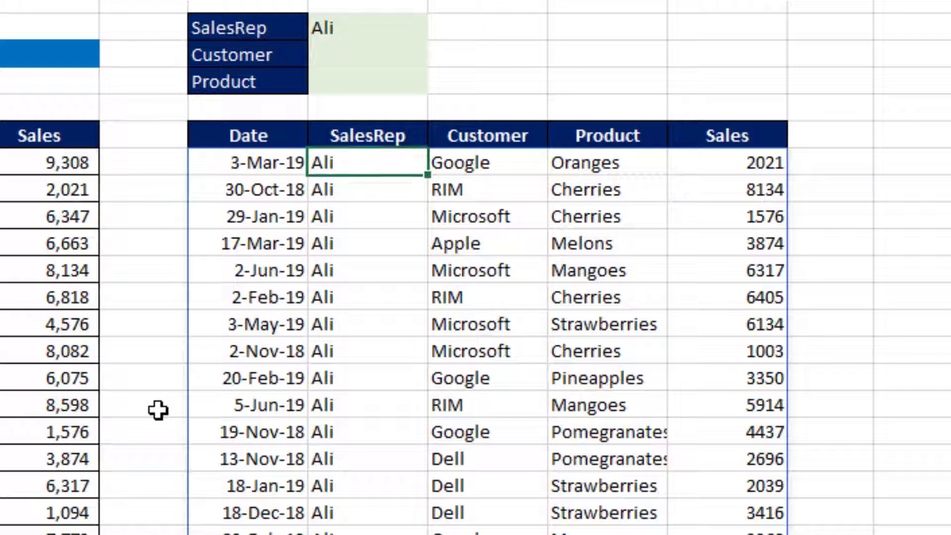
text(Dell)
key(Return)
key(Down)
key(Down)
key(Down)
key(Up)
key(Up)
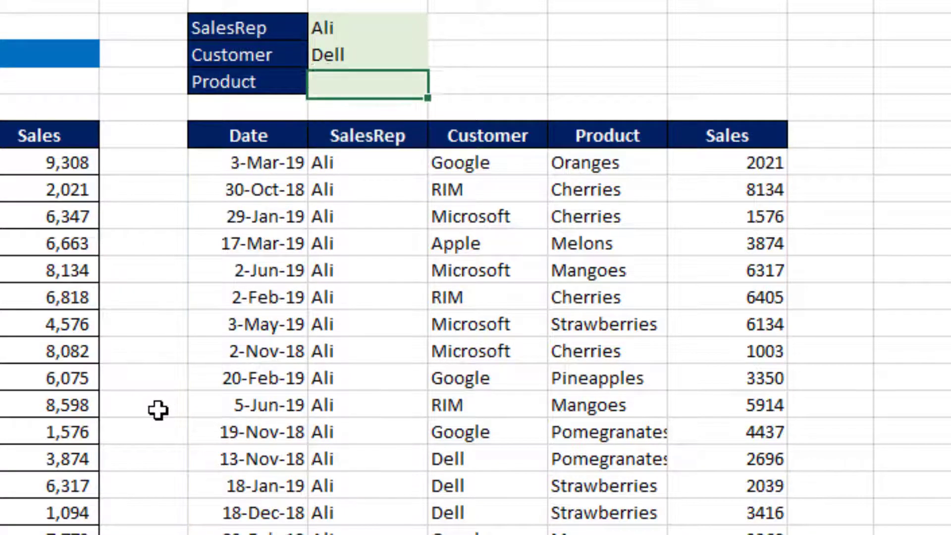
Step: Enclose the SalesRep condition B8:B2495=H3 of the FILTER formula in G8 in parentheses
key(shift+Up)
key(shift+Up)
key(Down)
key(Down)
key(Down)
key(Left)
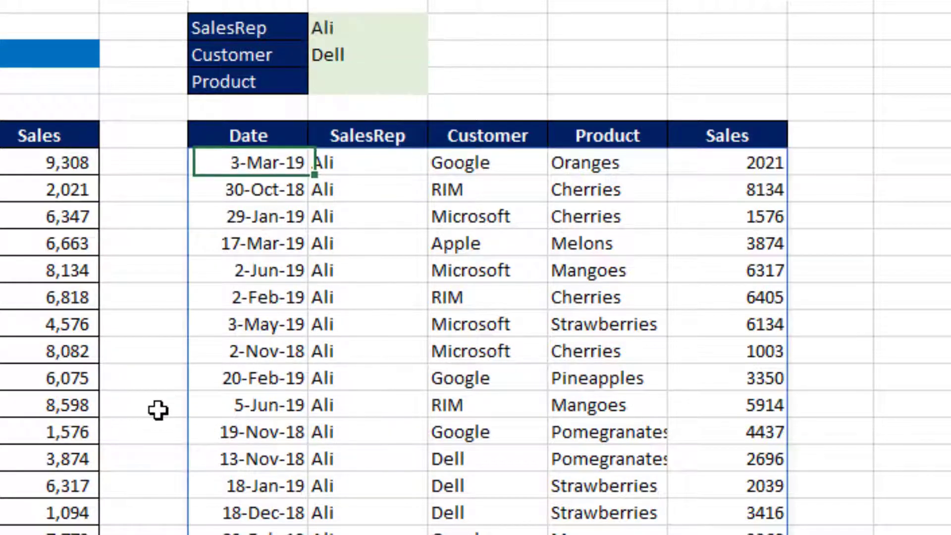
key(F2)
key(Left)
key(Left)
key(Left)
key(Left)
key(Left)
key(Left)
key(Left)
key(Left)
key(Left)
key(Left)
key(Left)
key(Left)
key(Left)
key(Left)
key(Left)
key(Left)
key(Left)
key(Left)
key(Left)
key(Left)
key(Left)
key(Left)
key(Left)
key(Left)
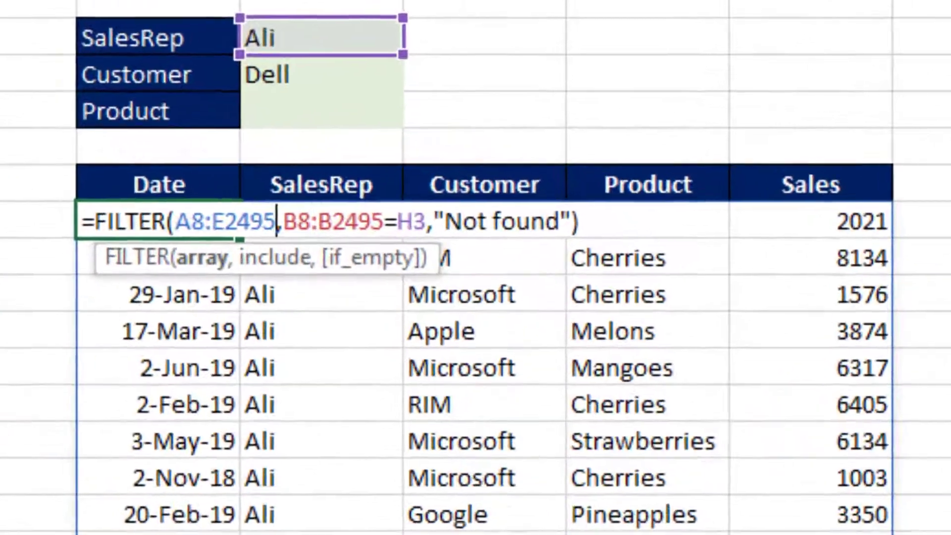
text(()
key(Right)
key(Right)
key(Right)
key(Right)
key(Right)
key(Right)
key(Right)
key(Right)
key(Right)
key(Right)
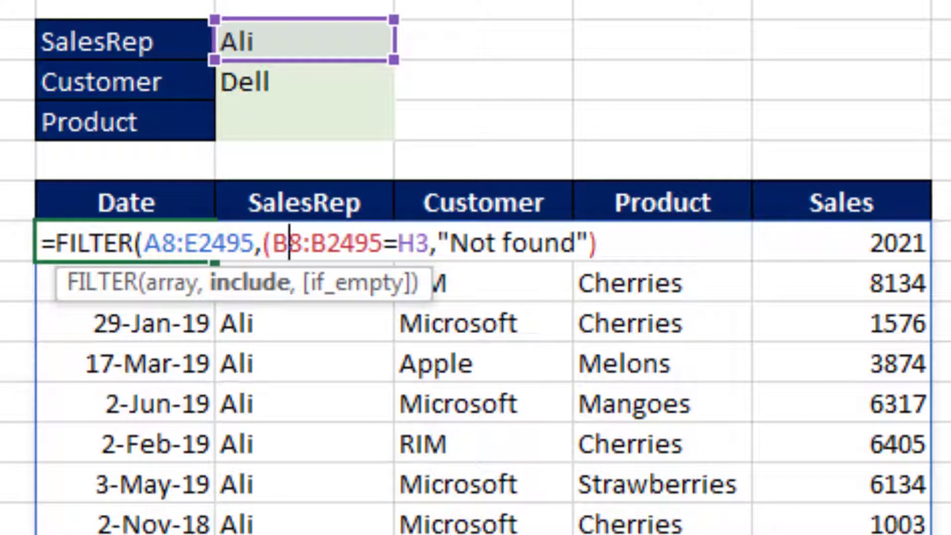
key(Right)
text())
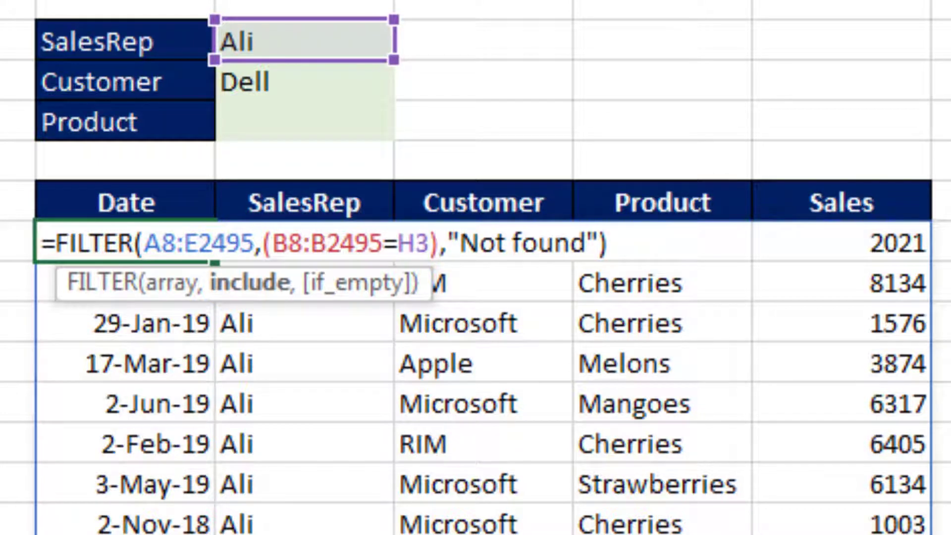
Step: Multiply the SalesRep condition by a Customer condition, (C8:C2495=H4), in the FILTER formula's include argument in G8
text(*)
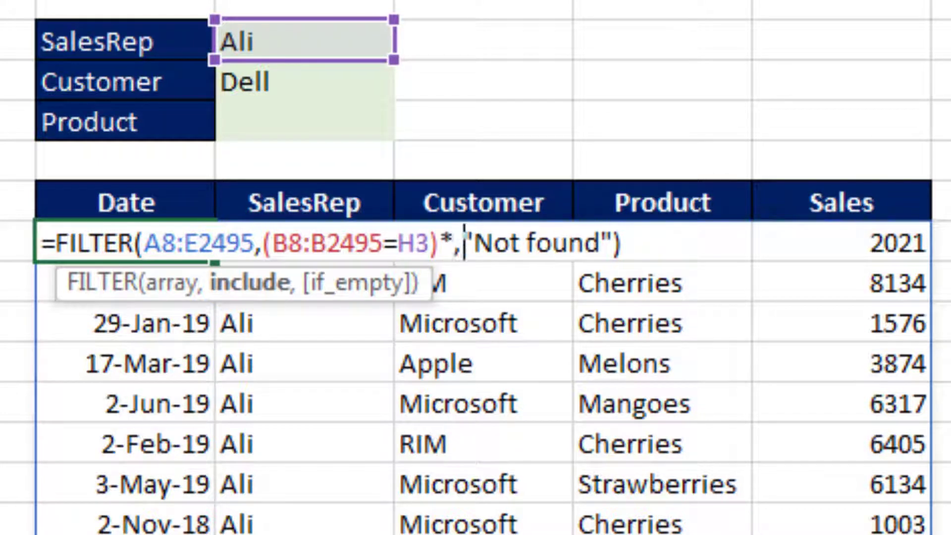
text(()
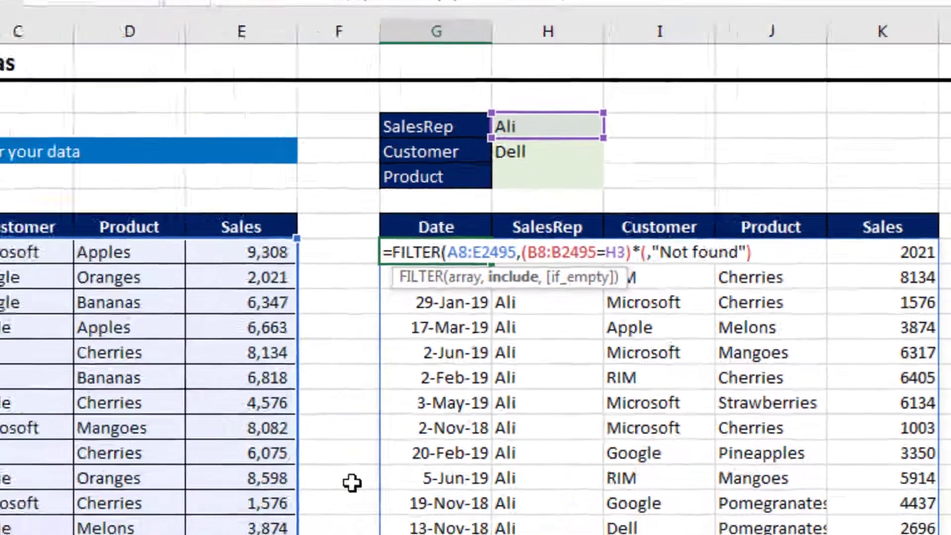
key(Left)
key(Left)
key(Left)
key(Left)
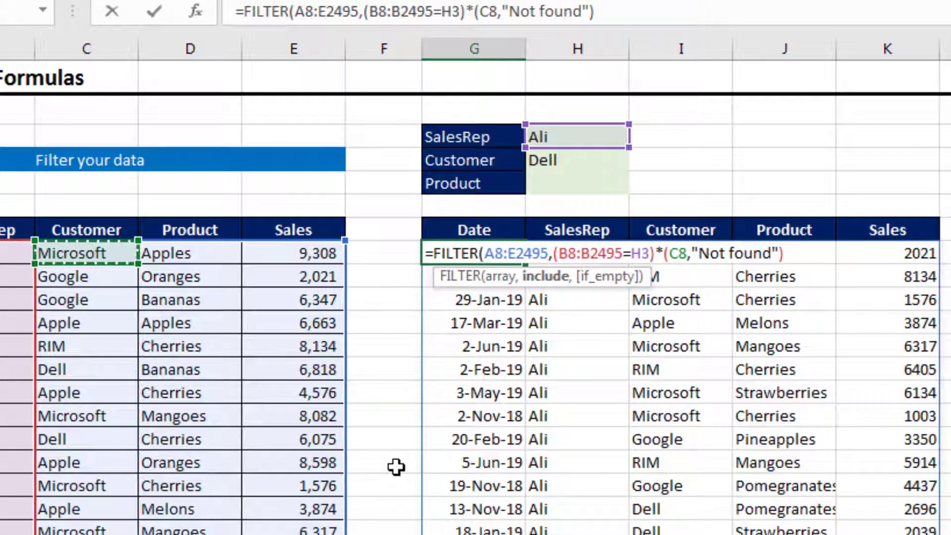
key(ctrl+shift+Down)
text(=)
key(Up)
key(Up)
key(Up)
key(Up)
key(Up)
key(Right)
key(Down)
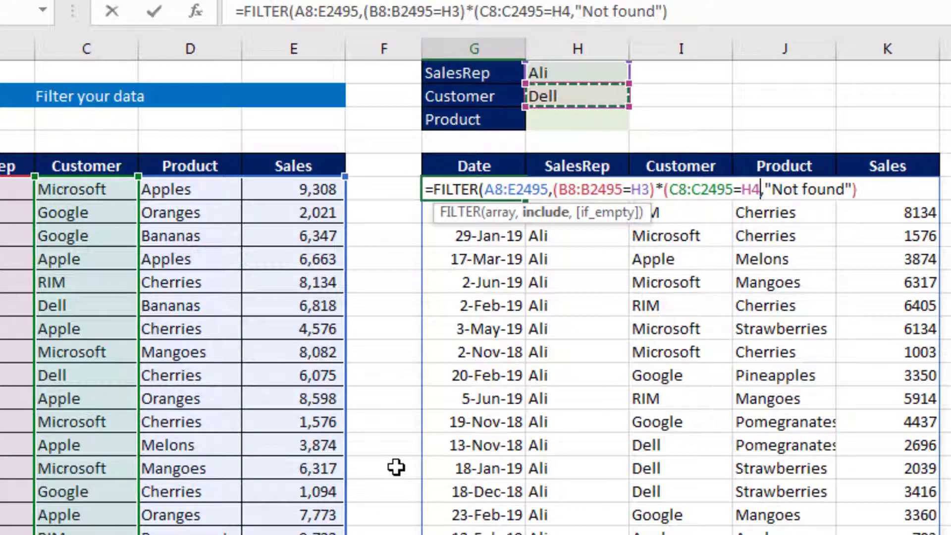
text())
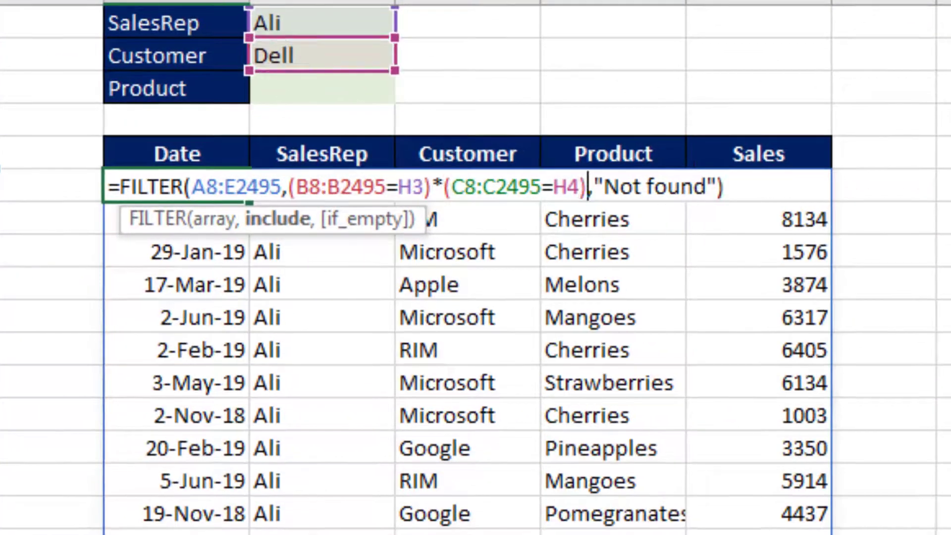
key(Return)
Step: Examine the filtered records against the SalesRep and Customer criteria
key(Up)
key(Up)
key(Up)
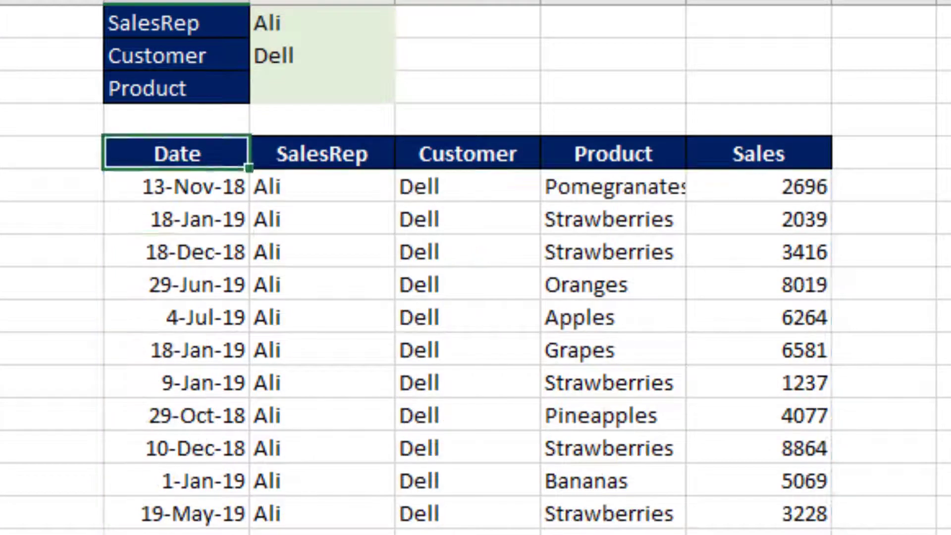
key(Down)
key(Down)
key(Right)
key(Right)
key(Up)
key(Up)
key(Up)
key(Up)
key(Up)
key(Up)
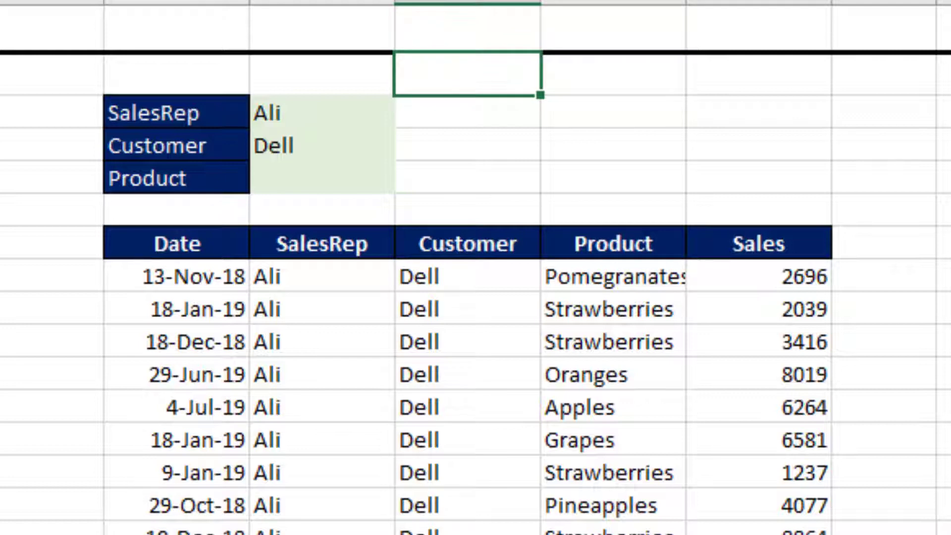
Step: Enter Bananas as the Product criterion in H5
key(Down)
key(Down)
key(Down)
key(Down)
key(Down)
key(Left)
key(Left)
key(Down)
key(Up)
key(Up)
key(Up)
key(Right)
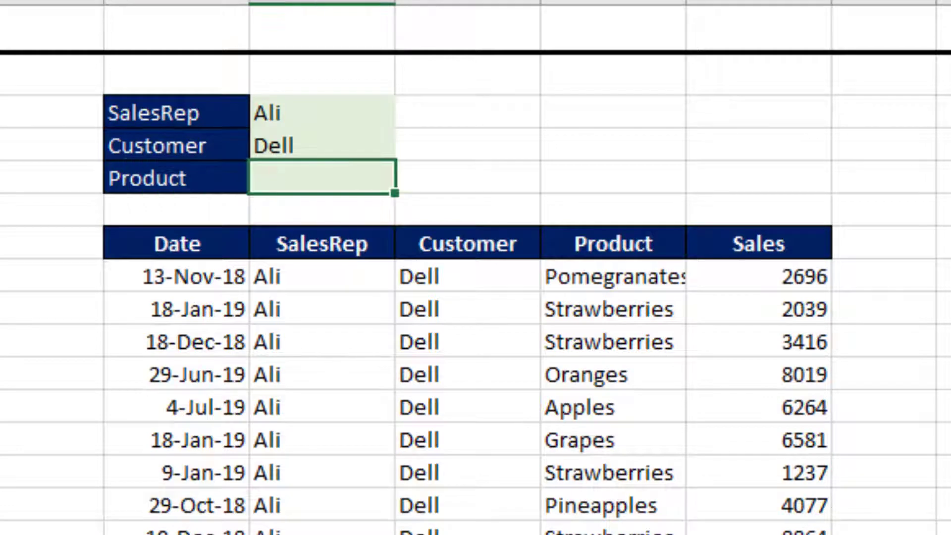
text(Bananas)
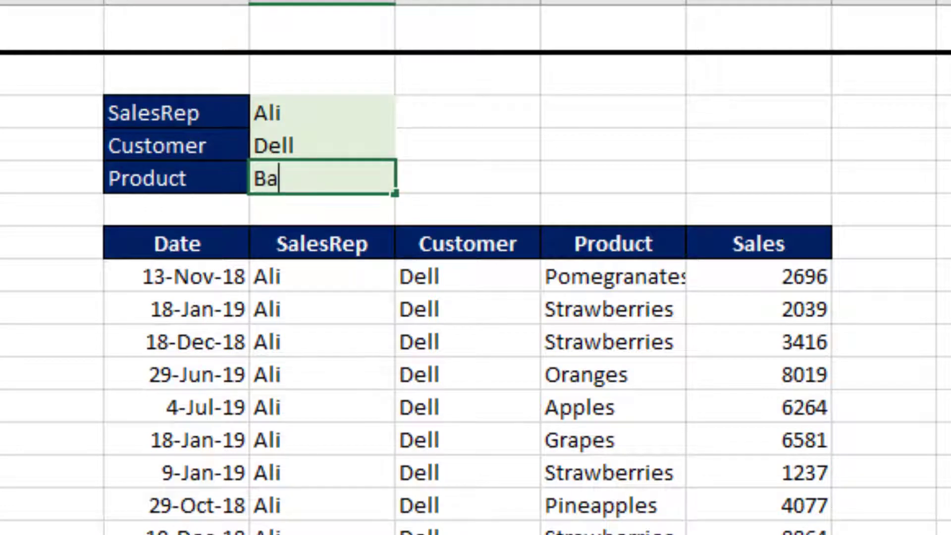
key(Return)
Step: Multiply the include argument of the FILTER formula in G8 by a third condition, (D8:D2495=H5), for the Product criterion
key(Down)
key(Down)
key(Left)
key(F2)
key(Left)
key(Left)
key(Left)
key(Left)
key(Left)
key(Left)
key(Left)
key(Left)
key(Left)
key(Left)
key(Left)
key(Left)
key(Left)
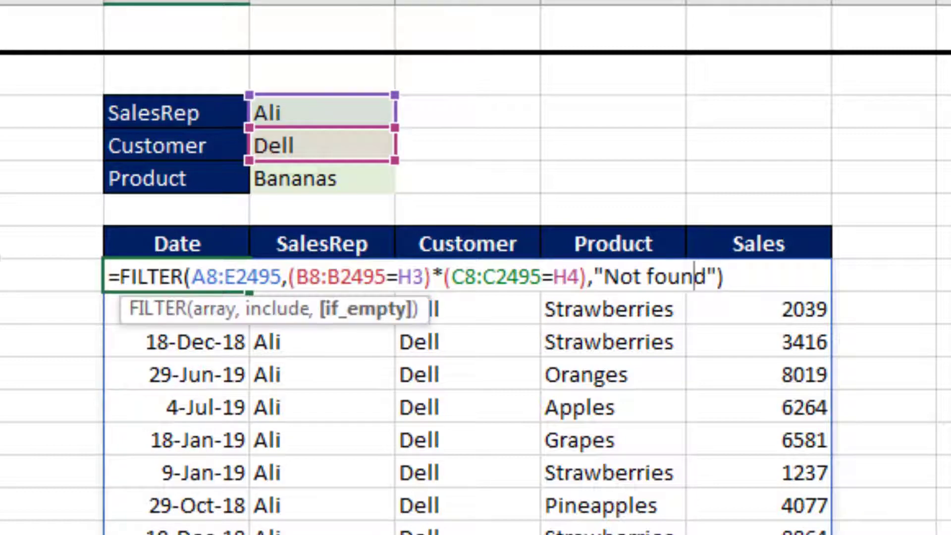
key(Right)
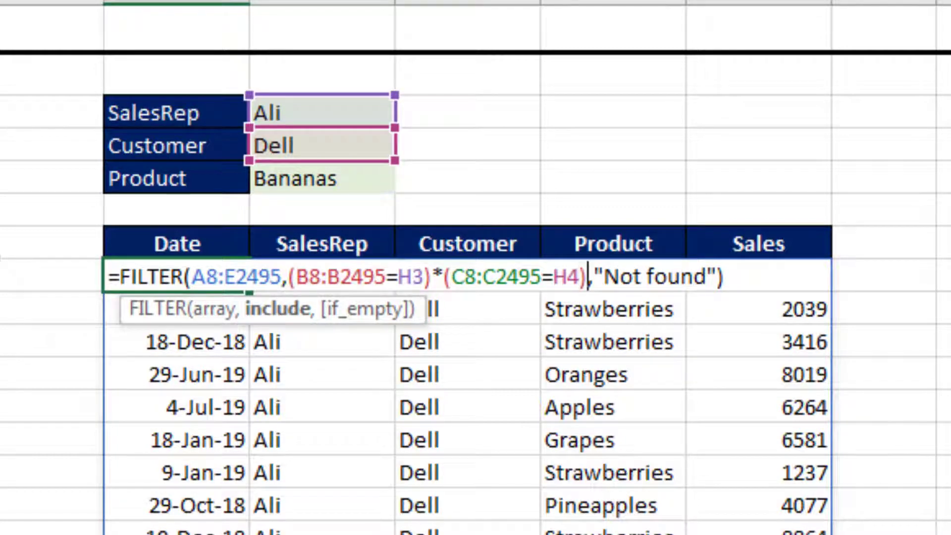
text(*()
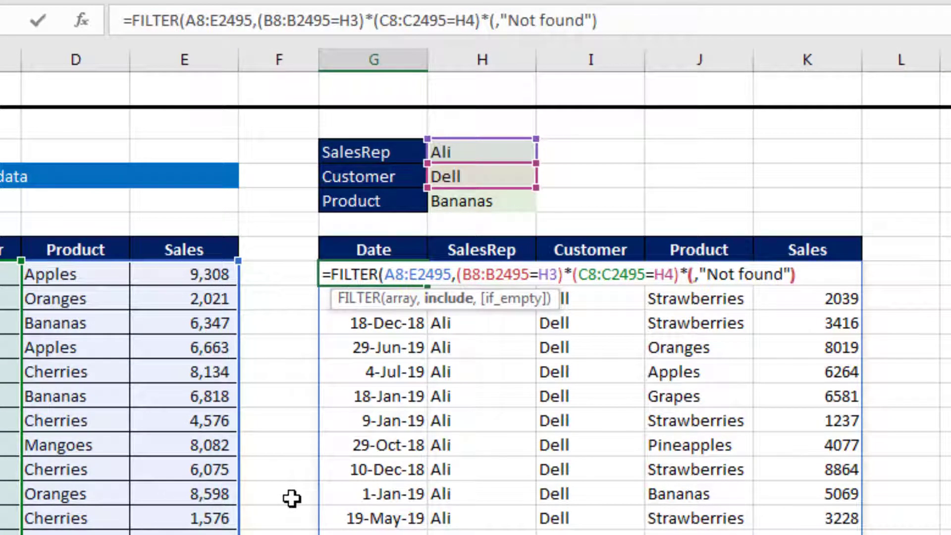
key(Left)
key(Left)
key(Left)
key(Left)
key(Right)
key(ctrl+shift+Down)
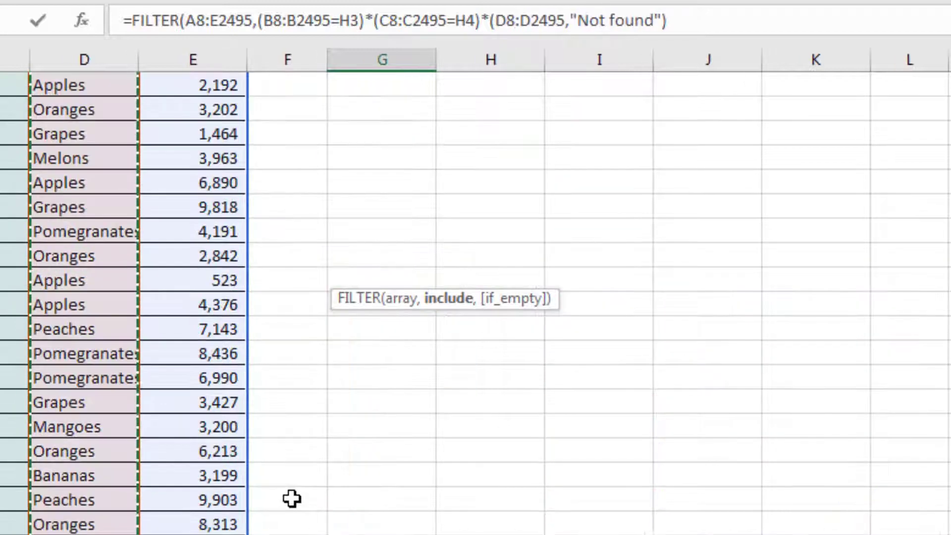
text(=)
key(Up)
key(Up)
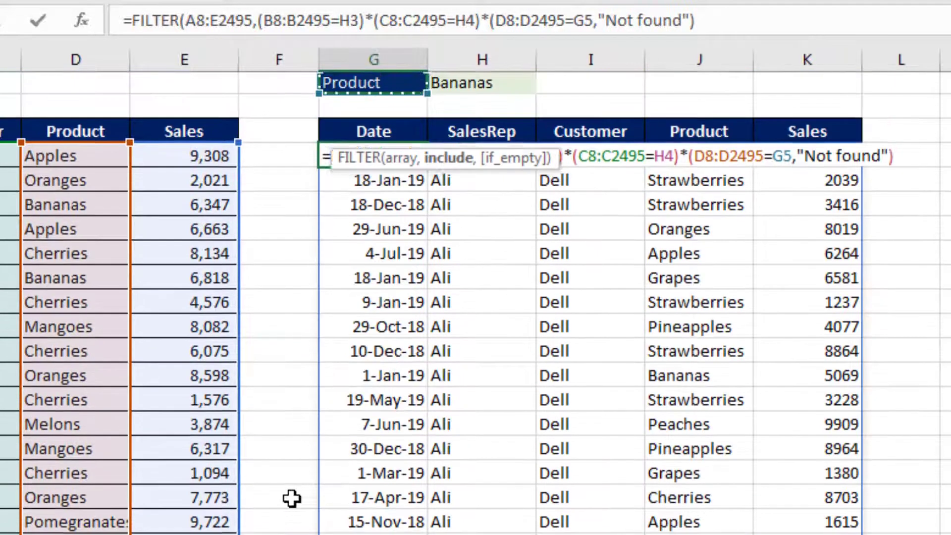
key(Up)
key(Right)
key(Down)
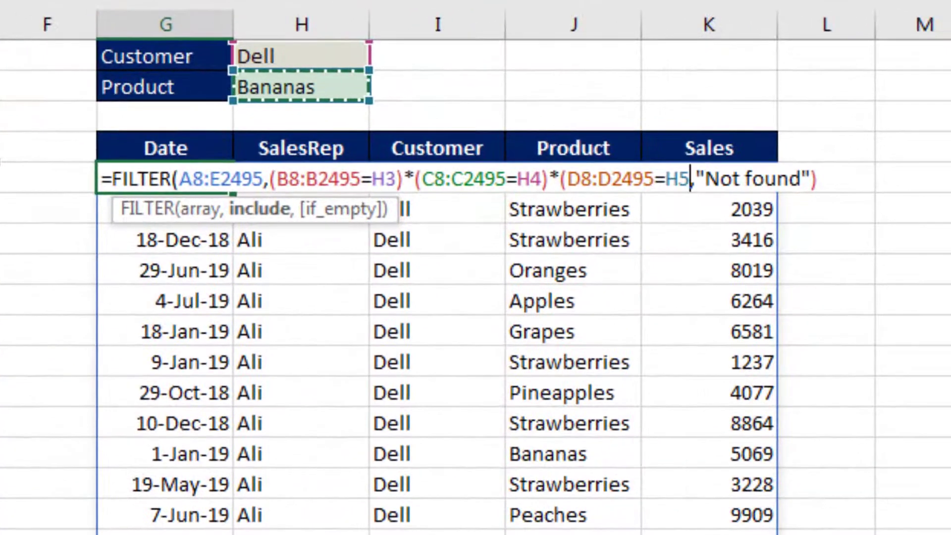
text())
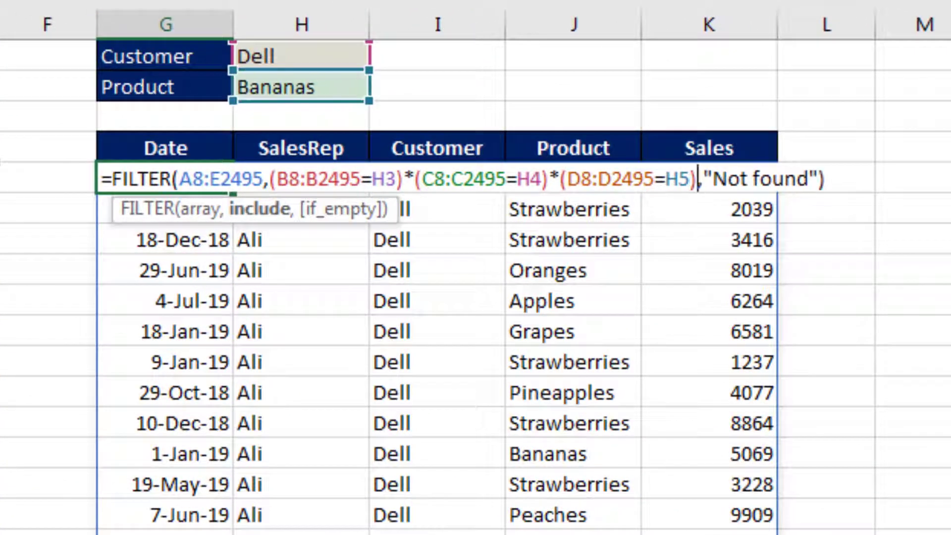
key(Return)
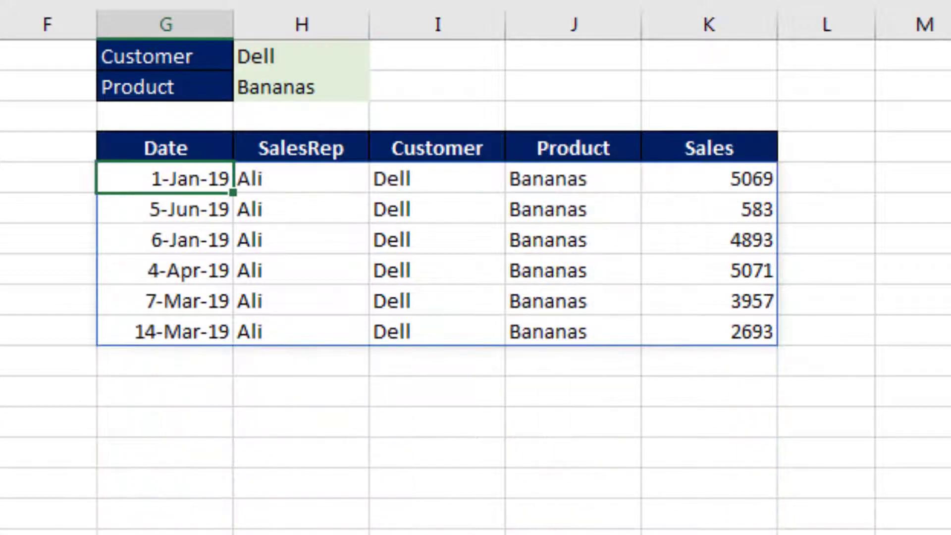
Step: Examine the filtered records against all three criteria: SalesRep, Customer and Product
click(138, 86)
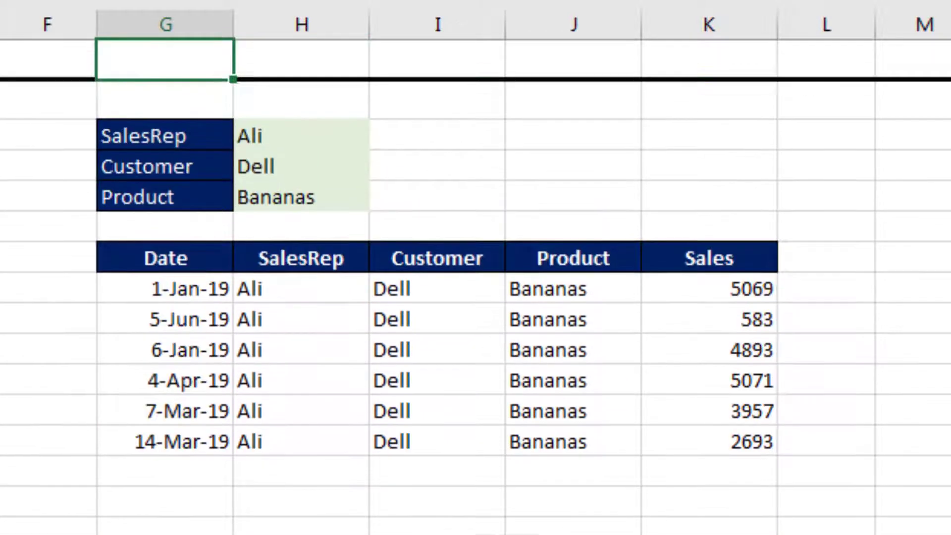
key(Down)
key(Down)
key(Down)
key(Down)
key(Down)
key(Down)
key(Down)
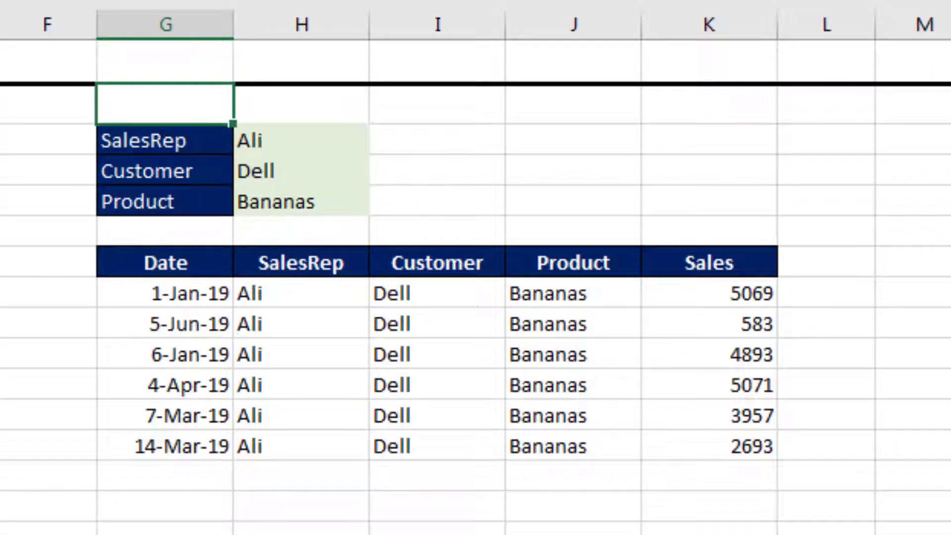
key(Right)
key(Right)
click(573, 293)
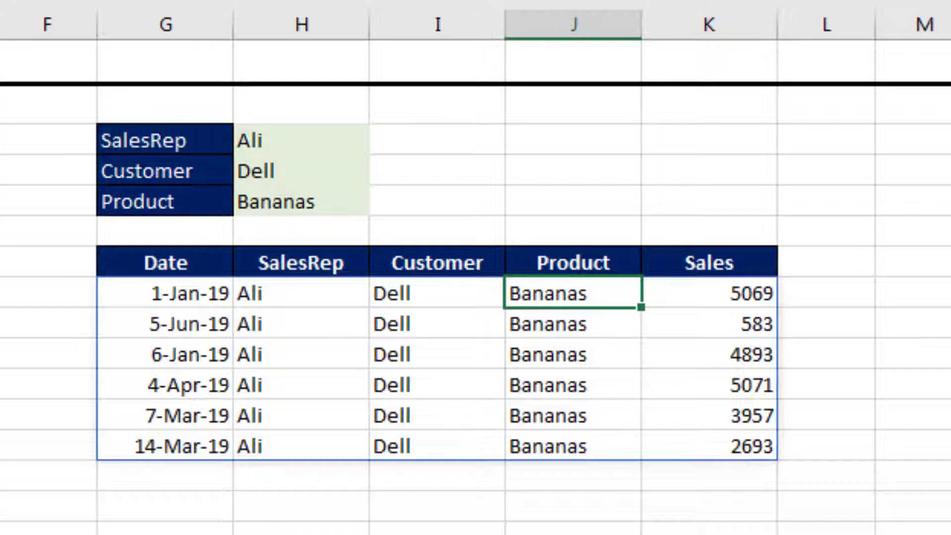
key(Up)
key(Up)
key(Up)
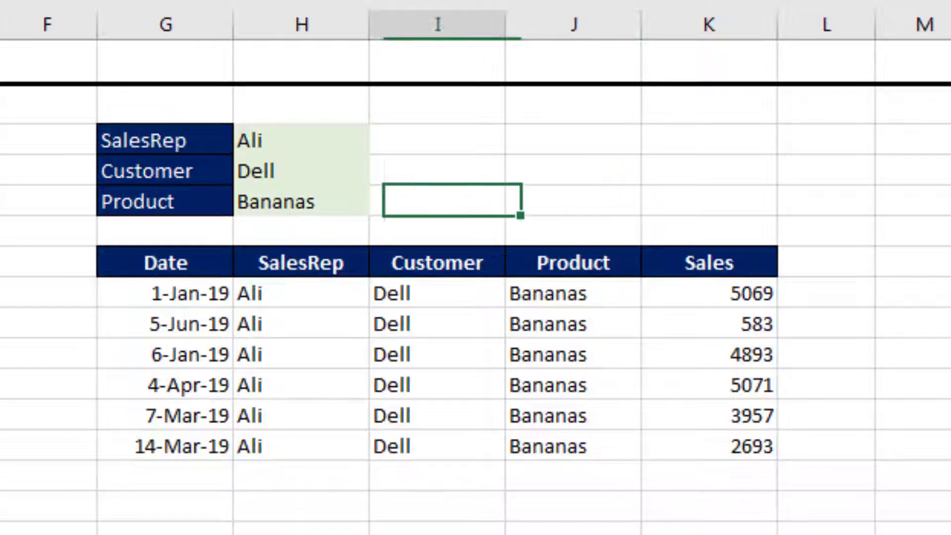
key(Left)
key(Left)
key(Up)
key(Up)
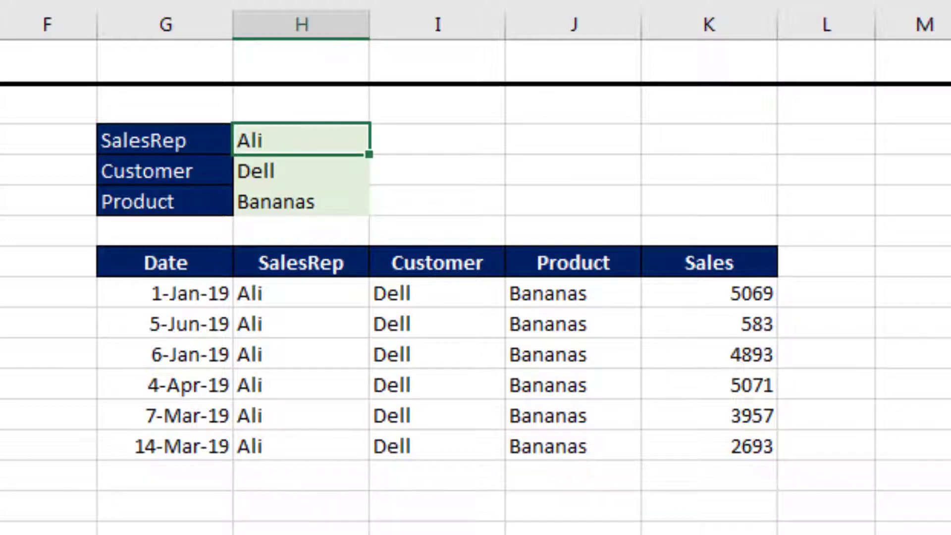
Step: Enter =UNIQUE(B8:B2495) in N3 to list the distinct sales reps
click(856, 195)
click(256, 143)
key(Right)
key(Right)
key(Right)
key(Right)
key(Right)
key(Right)
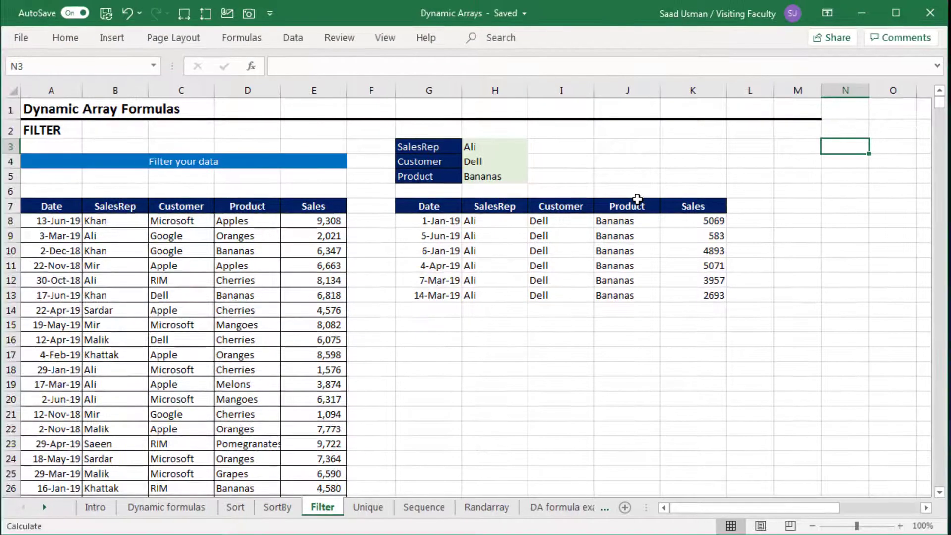
text(=uniq)
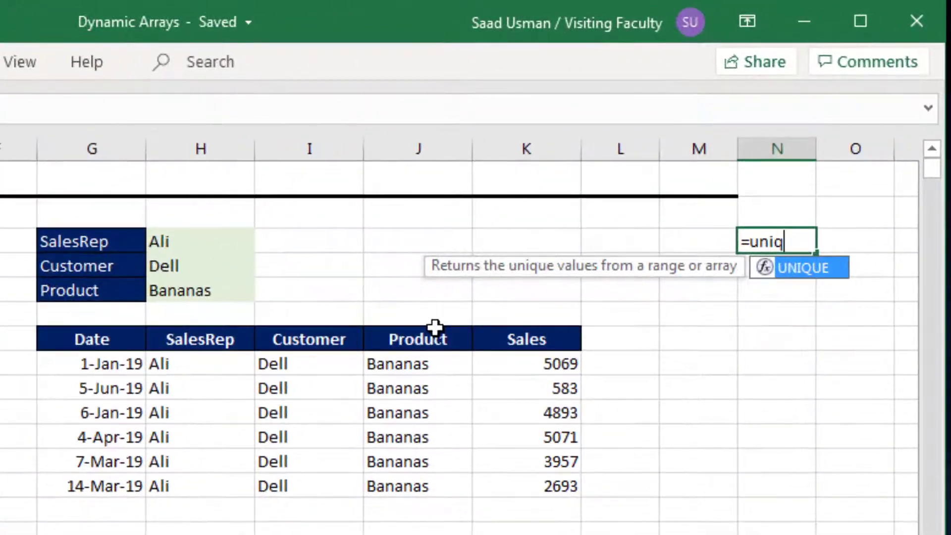
key(Tab)
key(Left)
key(Left)
key(Left)
key(Left)
key(Left)
key(Left)
key(Left)
key(Left)
key(Left)
key(Left)
key(Left)
key(Left)
key(Left)
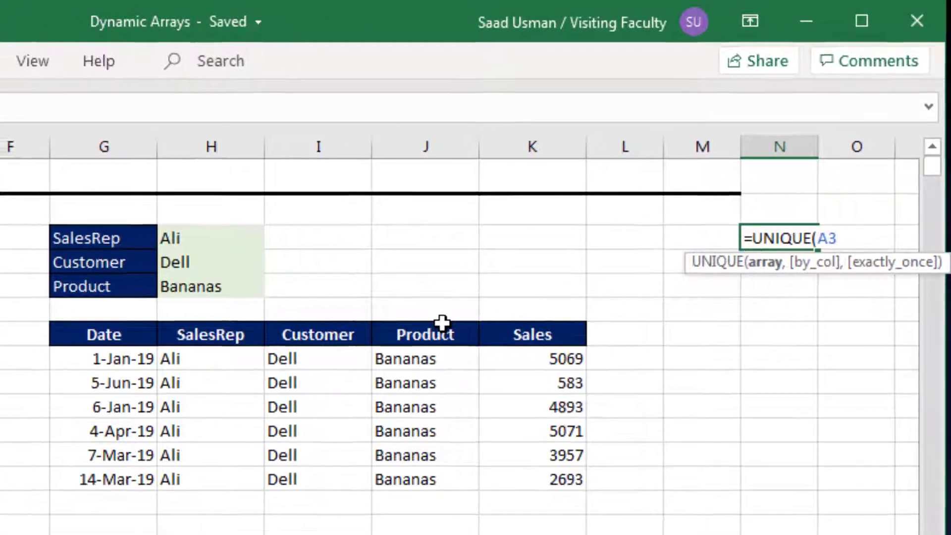
key(Down)
key(Down)
key(Down)
key(Down)
key(Down)
key(Right)
key(ctrl+shift+Down)
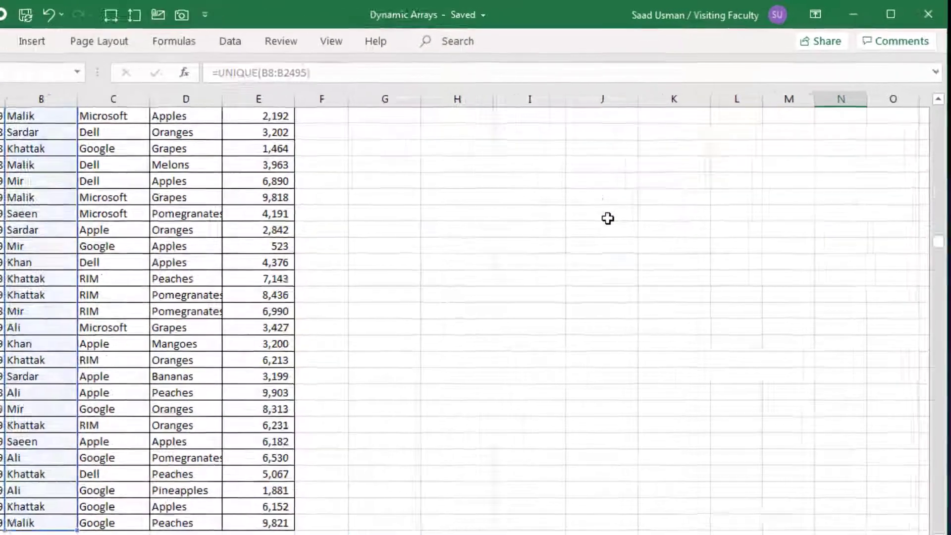
key(Return)
scroll(643, 199, up, 1)
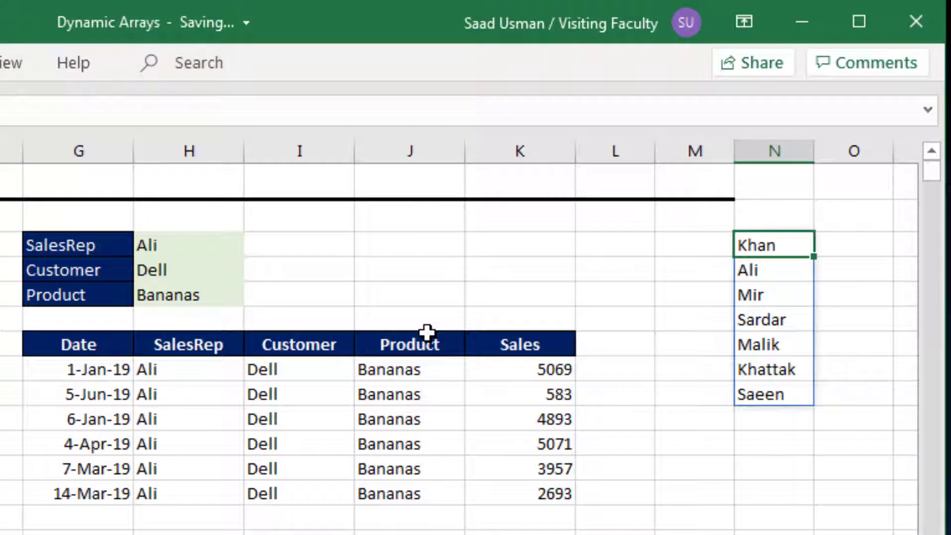
Step: Copy the UNIQUE formula from N3 into O3 and P3 to list the distinct customers and products
key(ctrl+c)
key(Right)
key(Return)
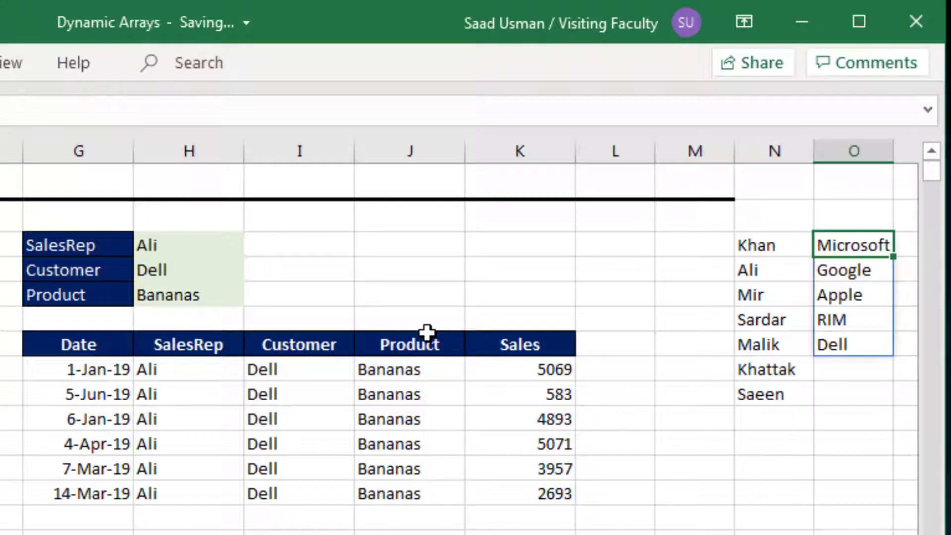
key(F2)
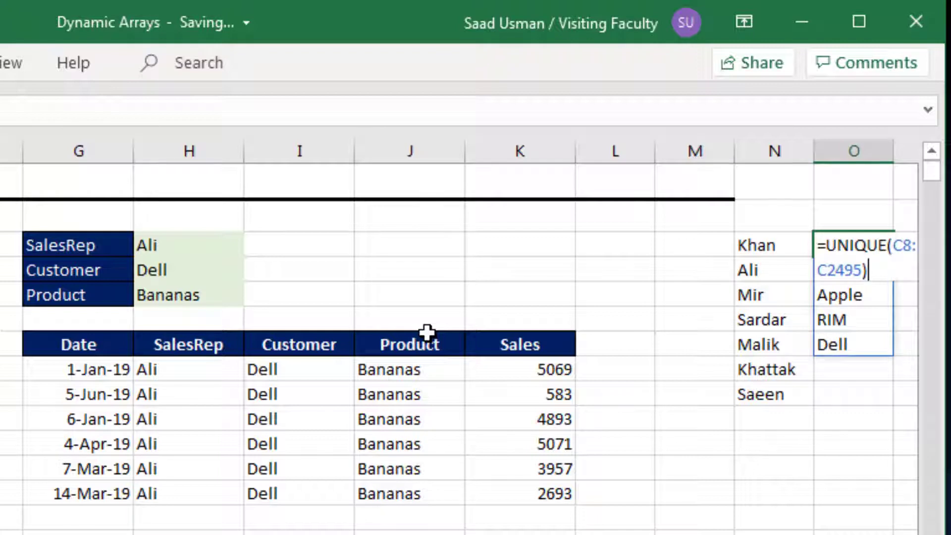
key(Escape)
key(ctrl+c)
key(Right)
key(Return)
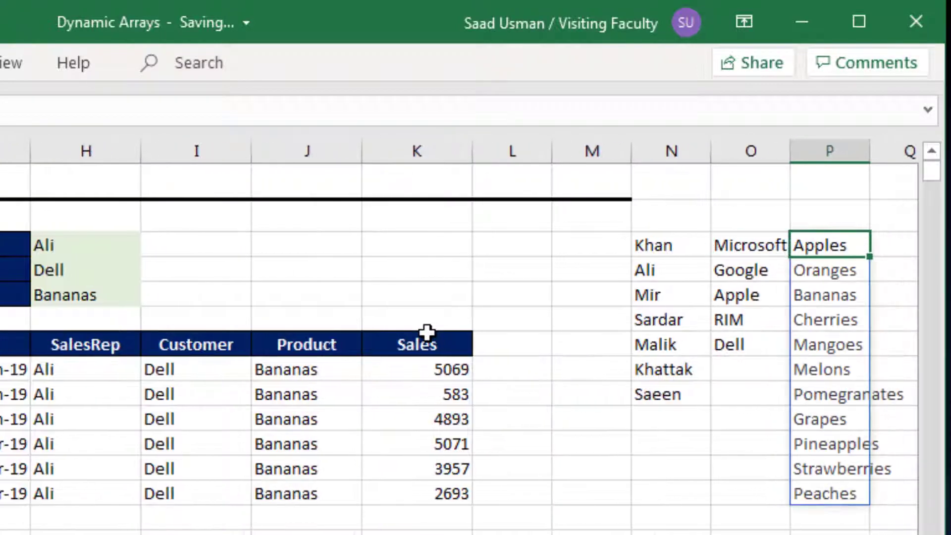
Step: Start a data validation rule on the SalesRep criterion cell H3 that allows a List
key(Left)
key(Left)
key(Left)
key(Left)
key(Left)
key(Left)
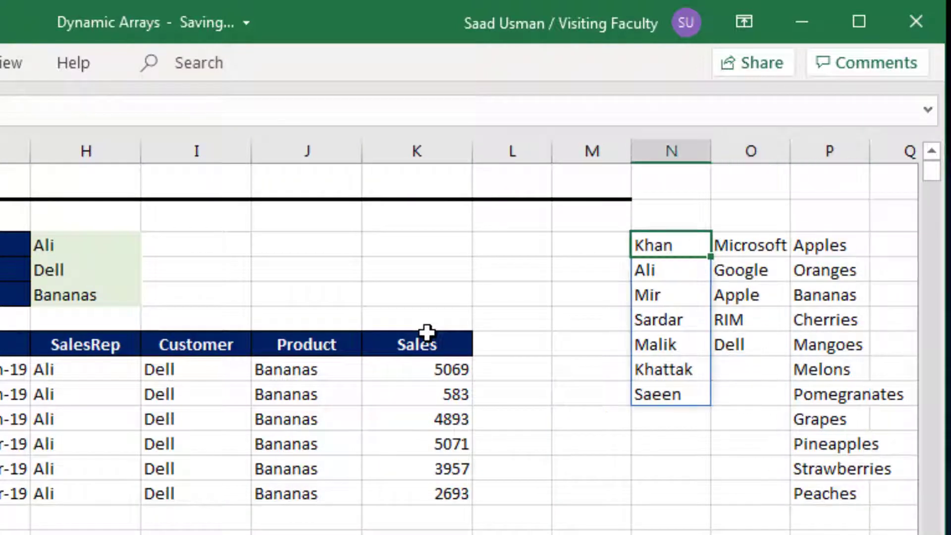
key(Left)
key(Left)
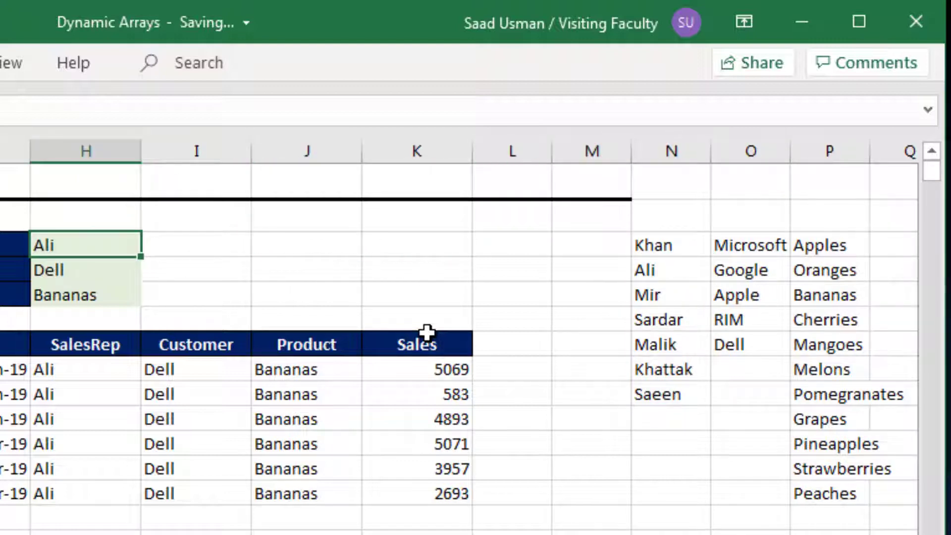
key(alt+a)
key(v)
key(v)
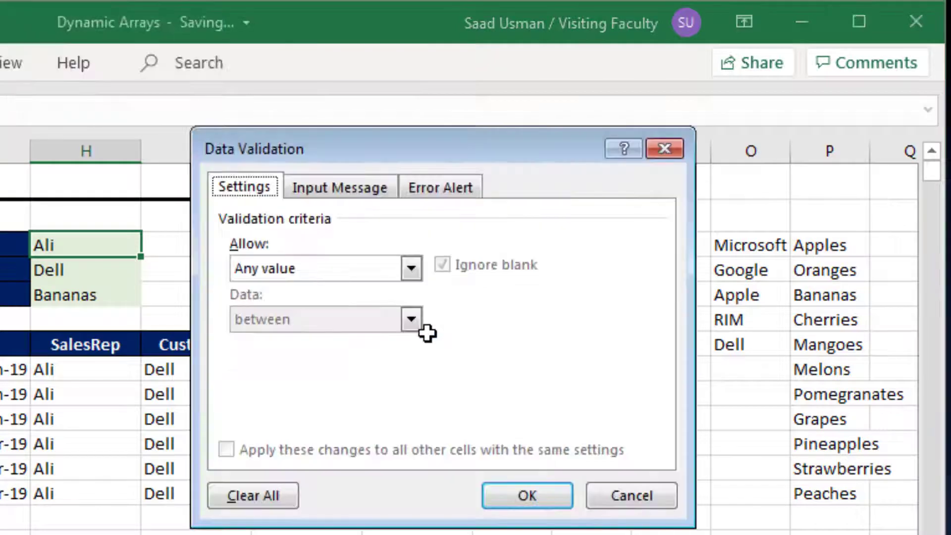
key(alt+Down)
key(Down)
key(Down)
key(Down)
key(Escape)
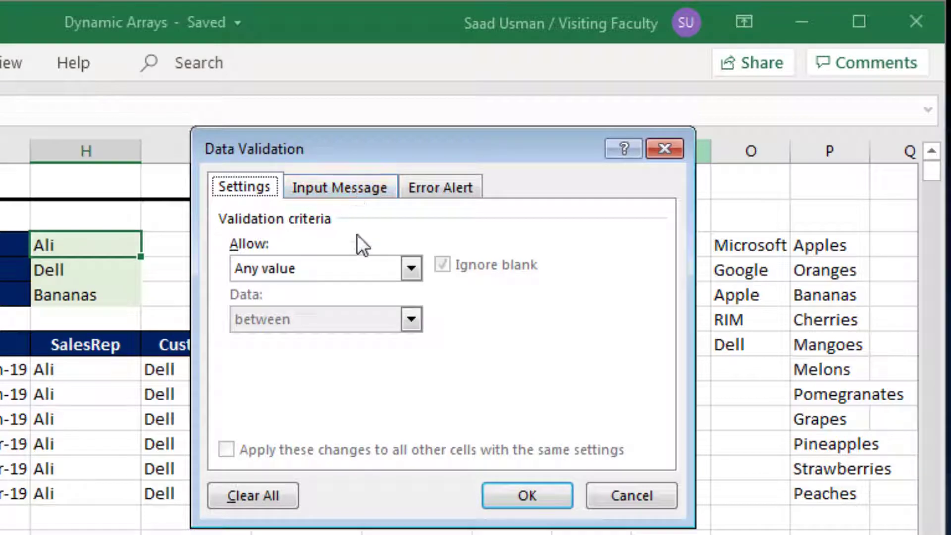
click(350, 270)
click(346, 340)
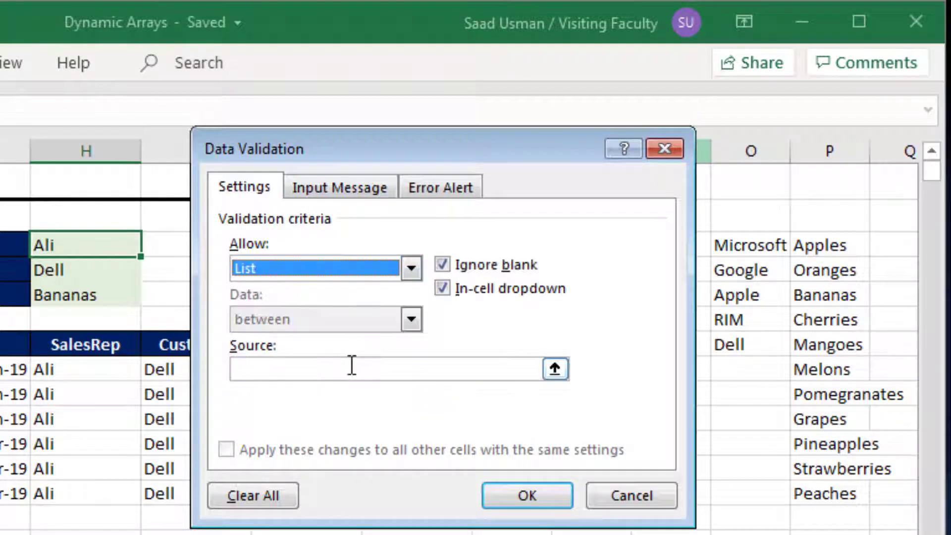
Step: Apply =$N$3# as the list source for H3 and choose the third sales rep from its dropdown
click(350, 365)
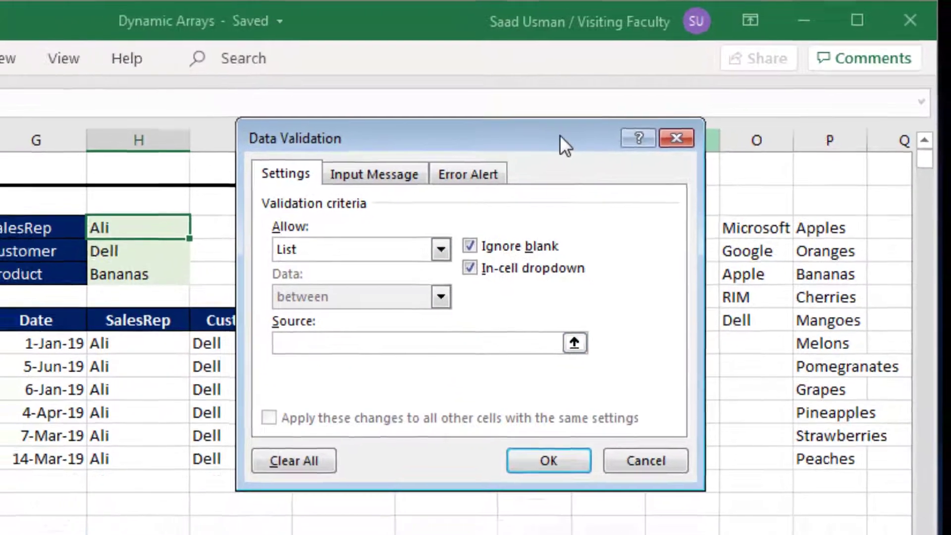
drag(538, 152, 354, 330)
click(687, 190)
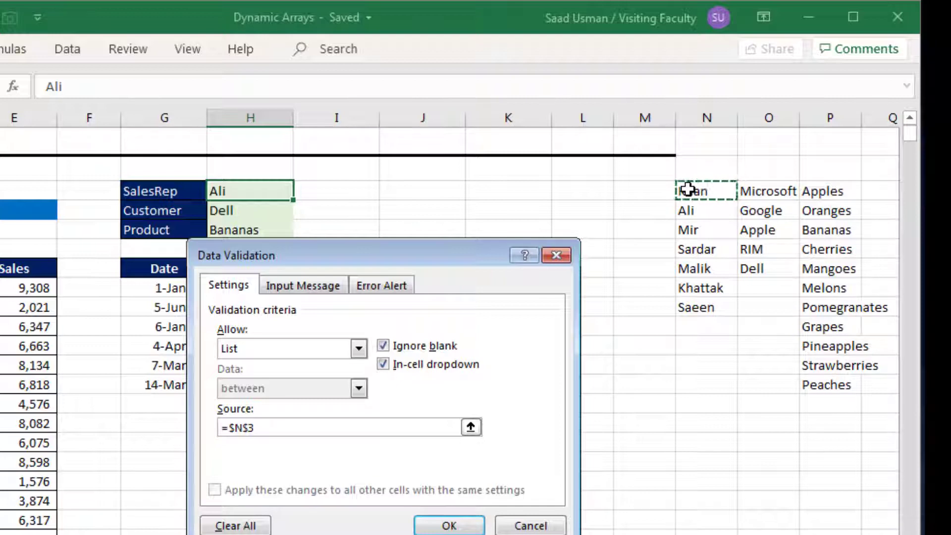
text(#)
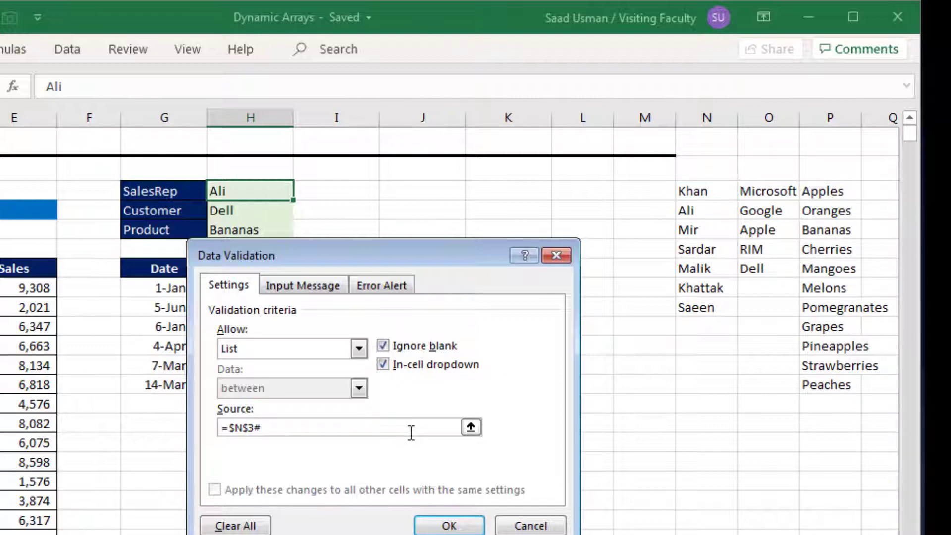
click(424, 525)
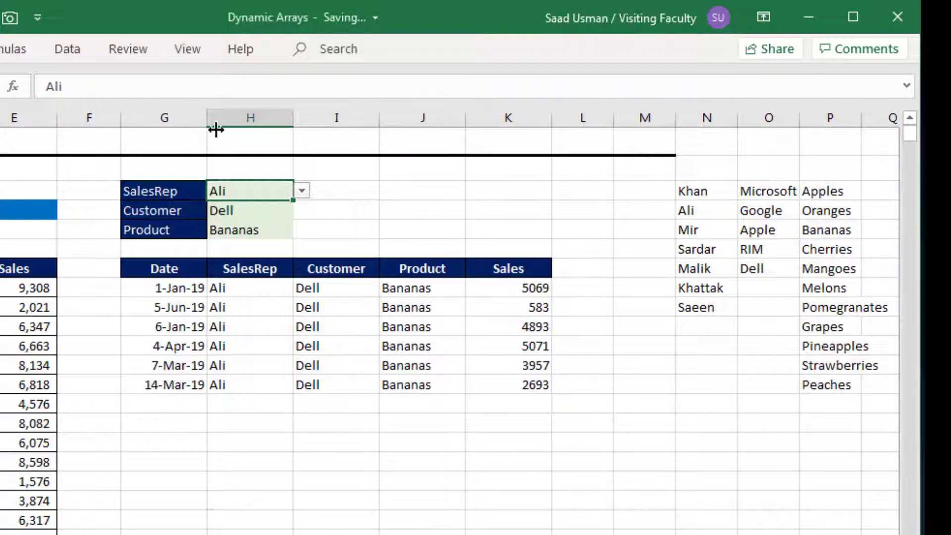
click(302, 192)
click(288, 233)
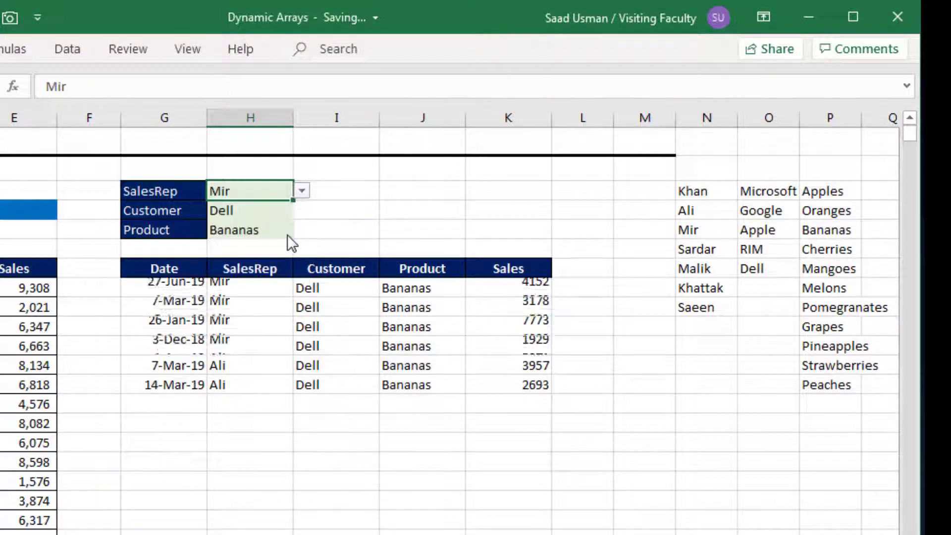
Step: Add List data validation to the Customer criterion cell H4 with the spill range =$O$3# as source
click(265, 217)
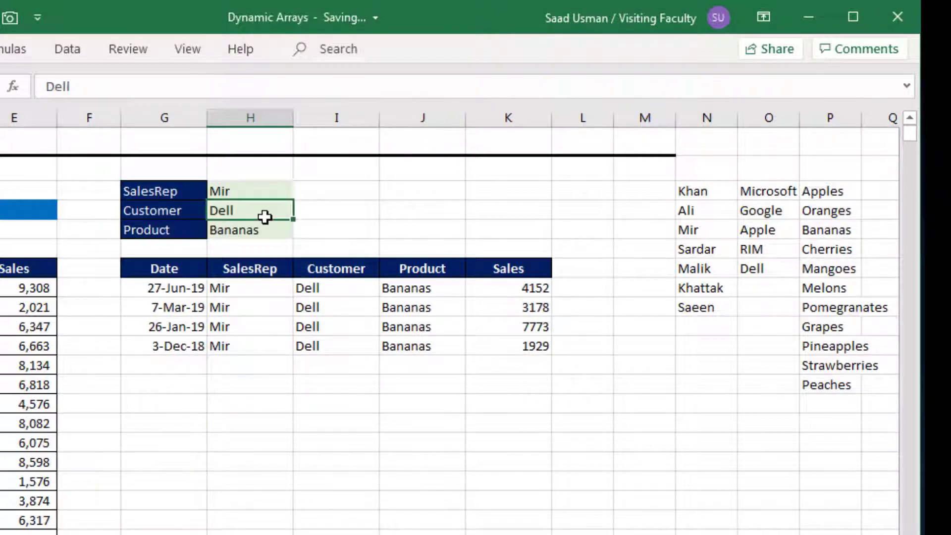
key(alt+d)
key(l)
key(Tab)
key(Tab)
key(shift+Tab)
key(alt+Down)
key(Down)
key(Down)
key(Down)
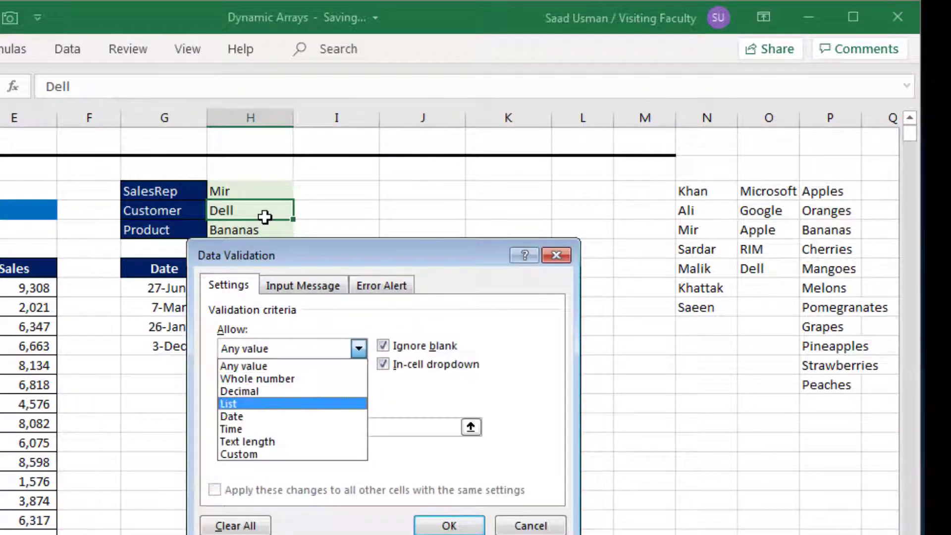
key(Return)
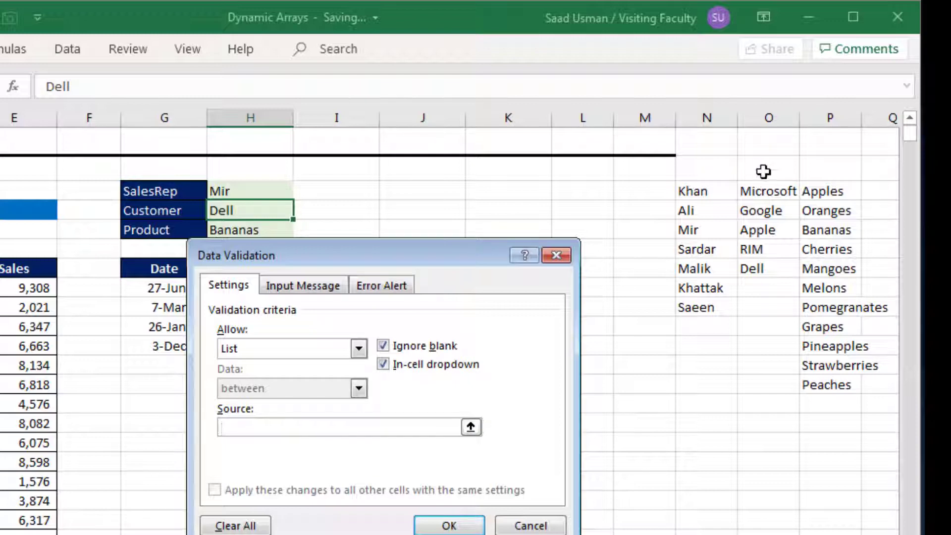
click(760, 187)
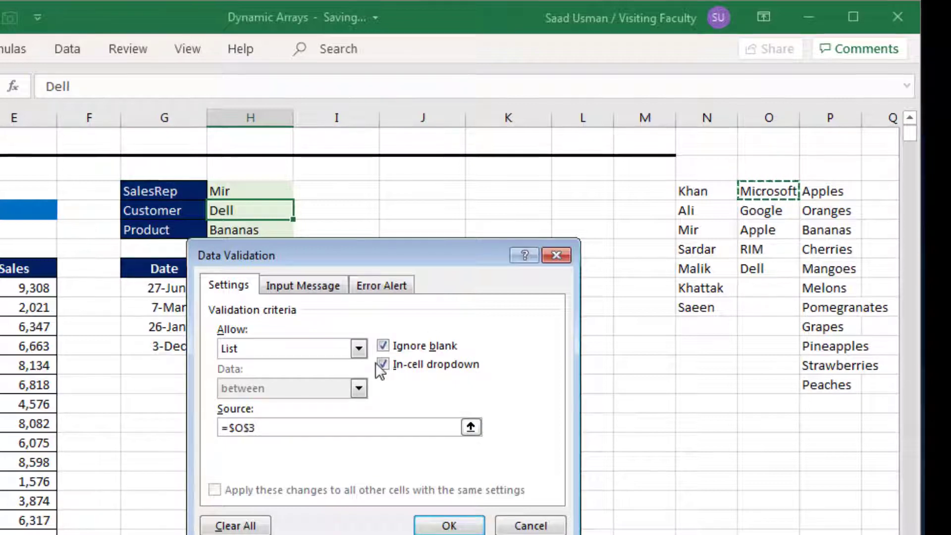
text(#)
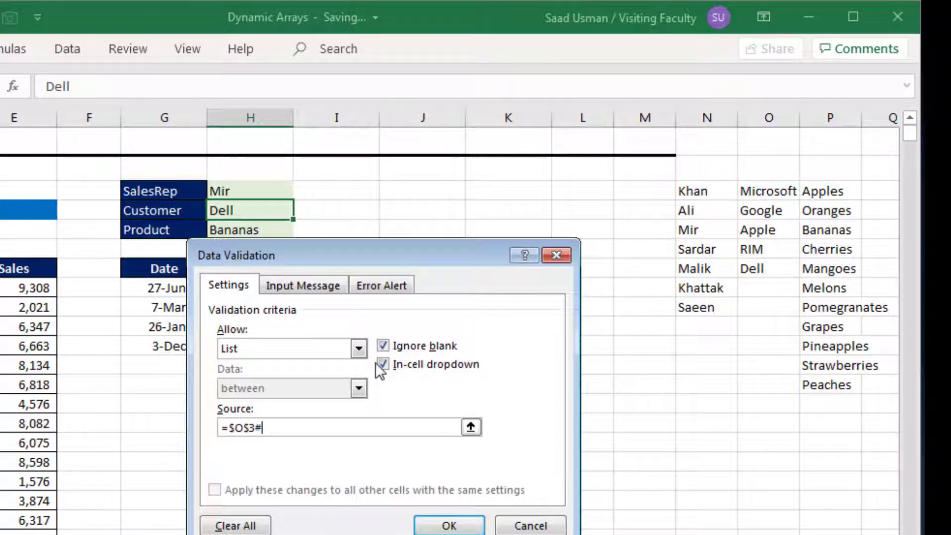
click(449, 526)
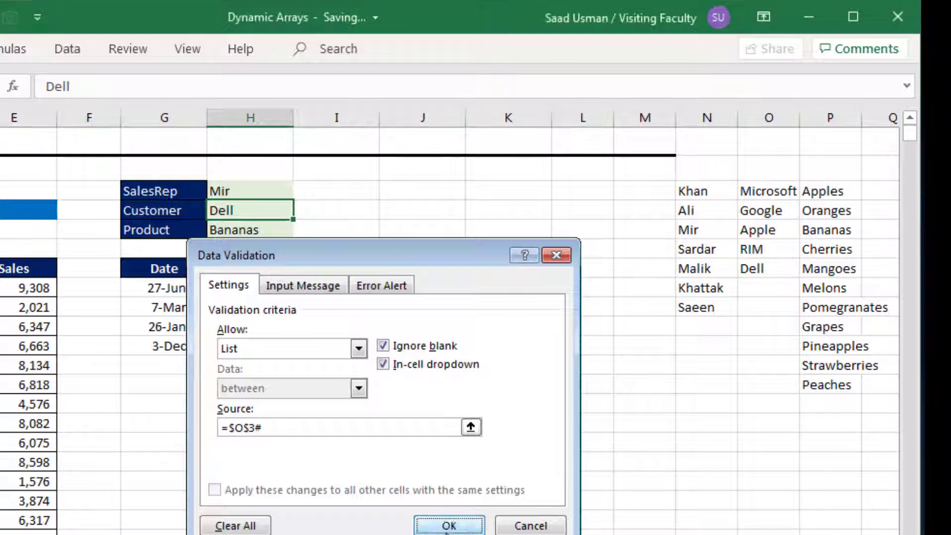
Step: Add List data validation to the Product criterion cell H5 with the spill range =$P$3# as source
click(250, 234)
key(alt+a)
key(v)
key(v)
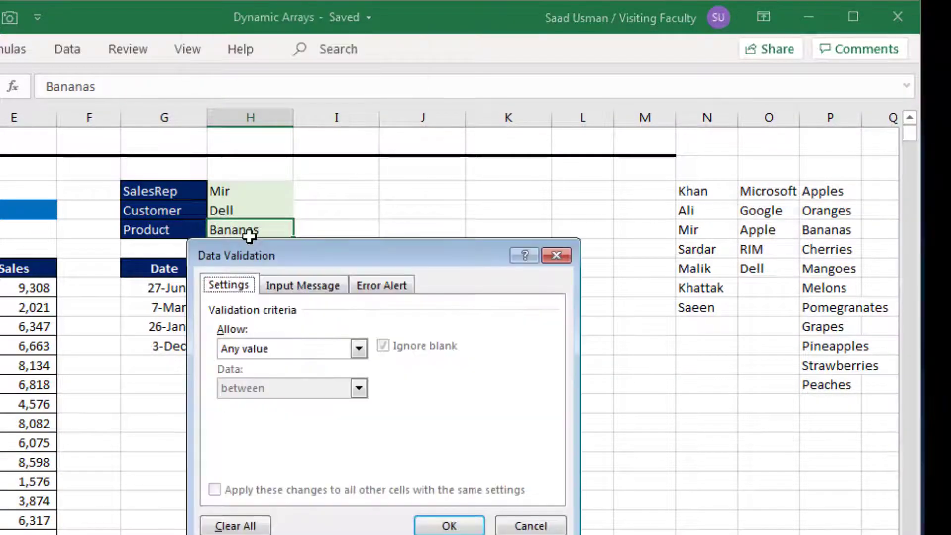
click(357, 349)
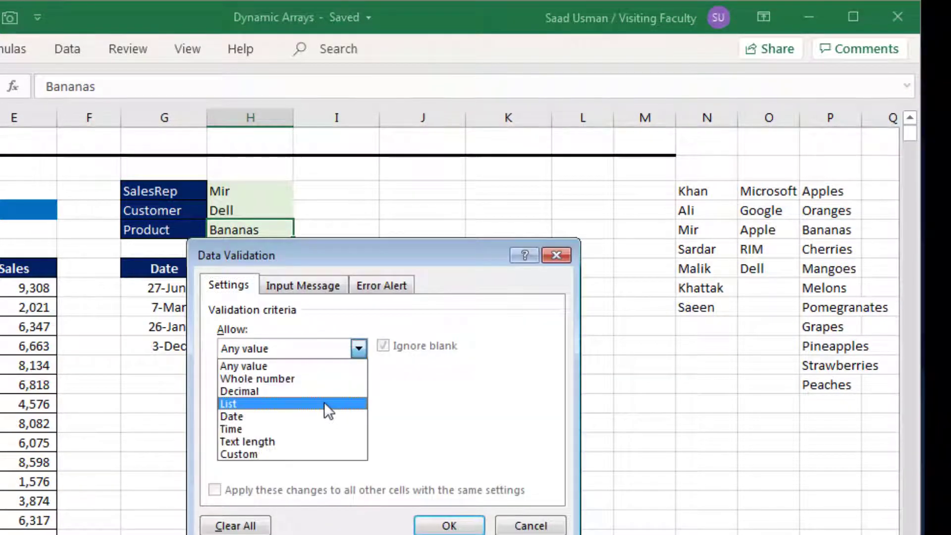
click(324, 402)
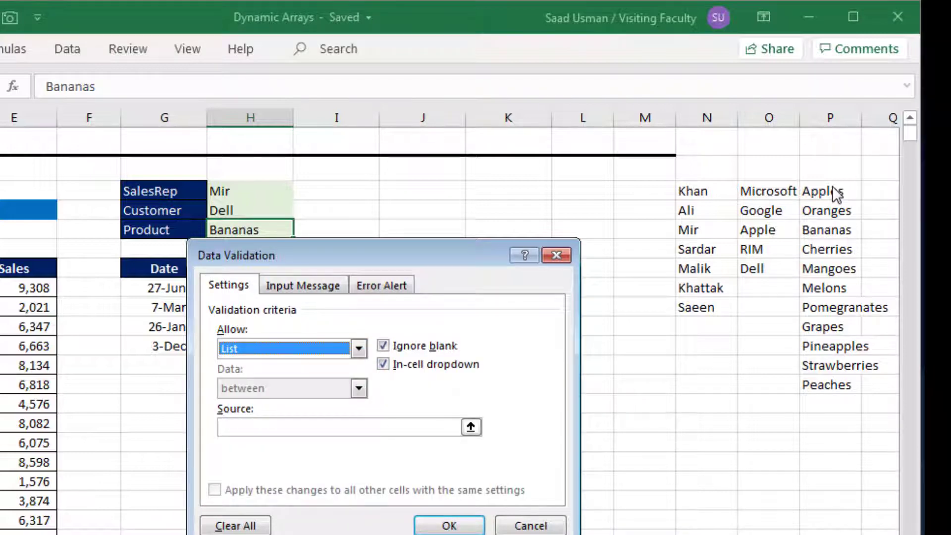
click(448, 427)
click(817, 191)
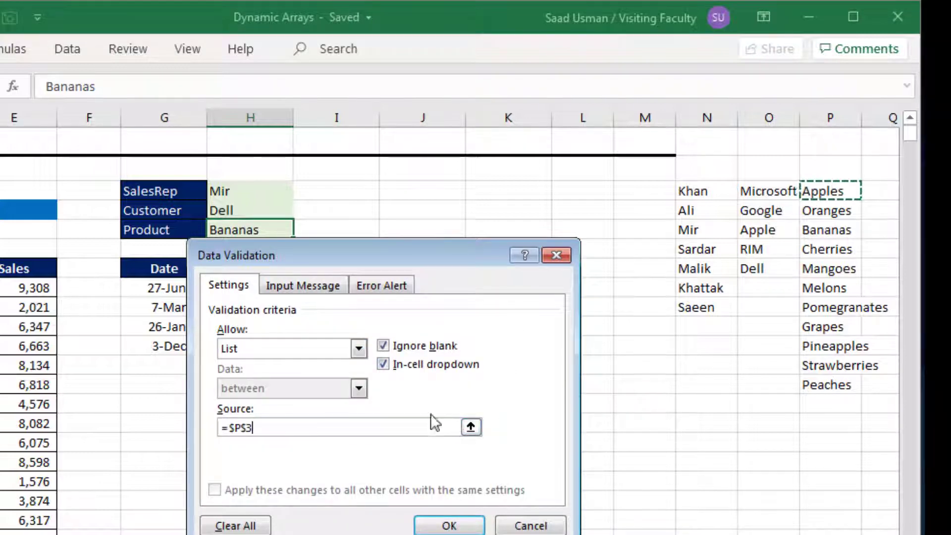
text(#)
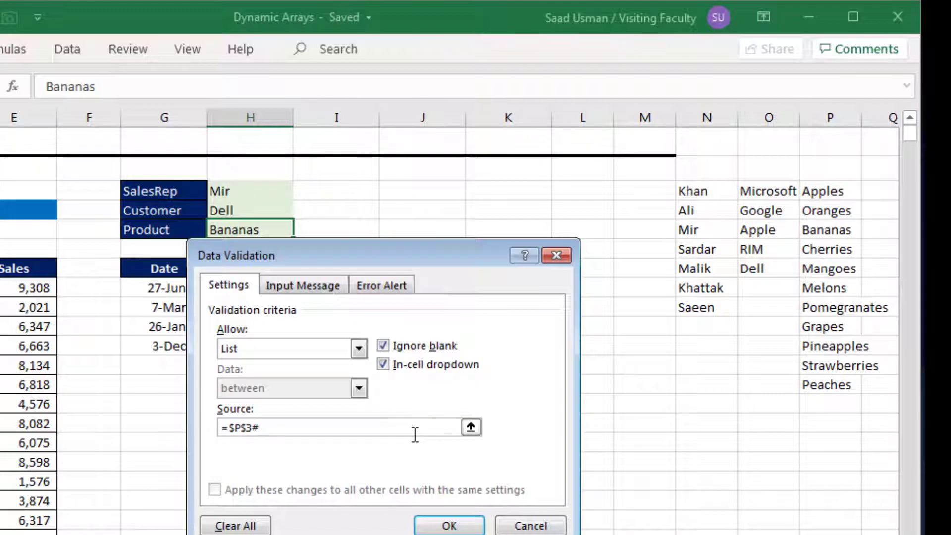
key(Return)
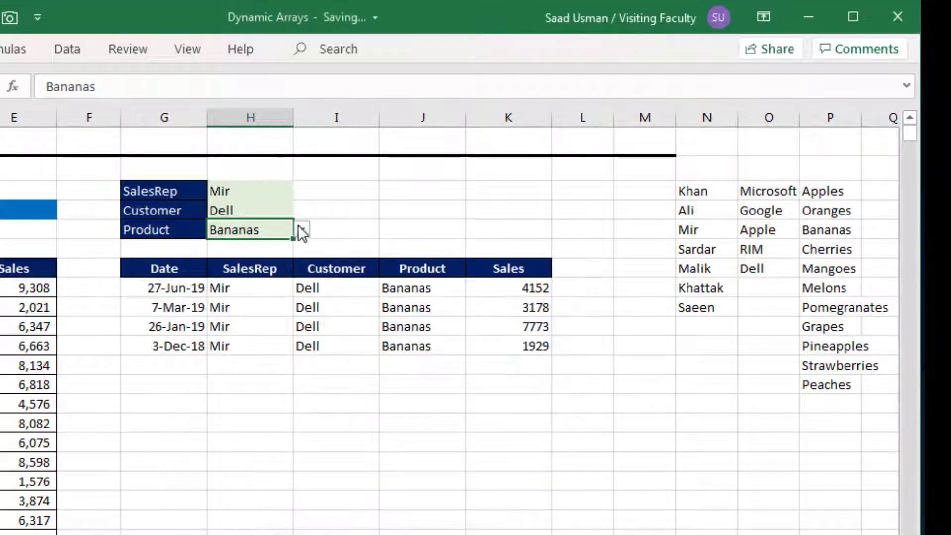
Step: Choose Melons as the Product and RIM as the Customer from the criteria dropdowns
click(302, 229)
click(244, 282)
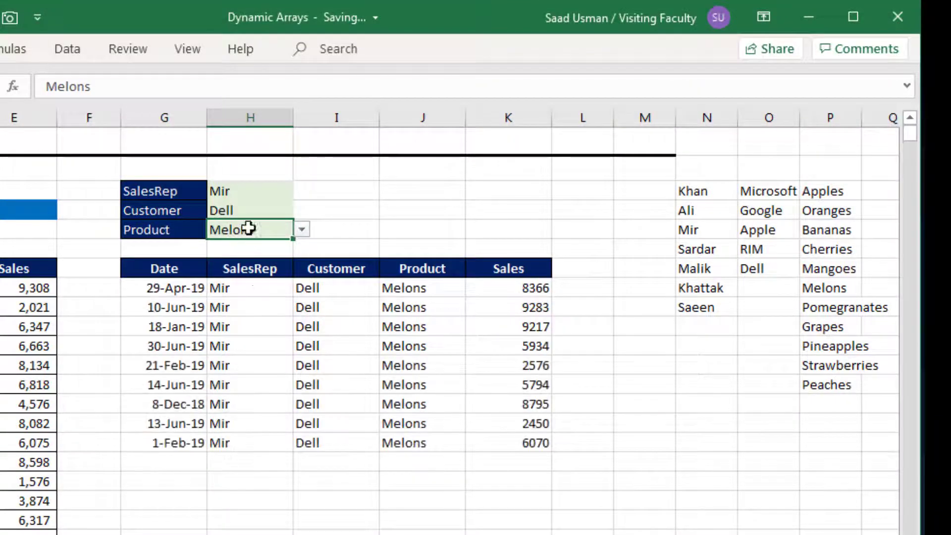
click(250, 211)
click(301, 209)
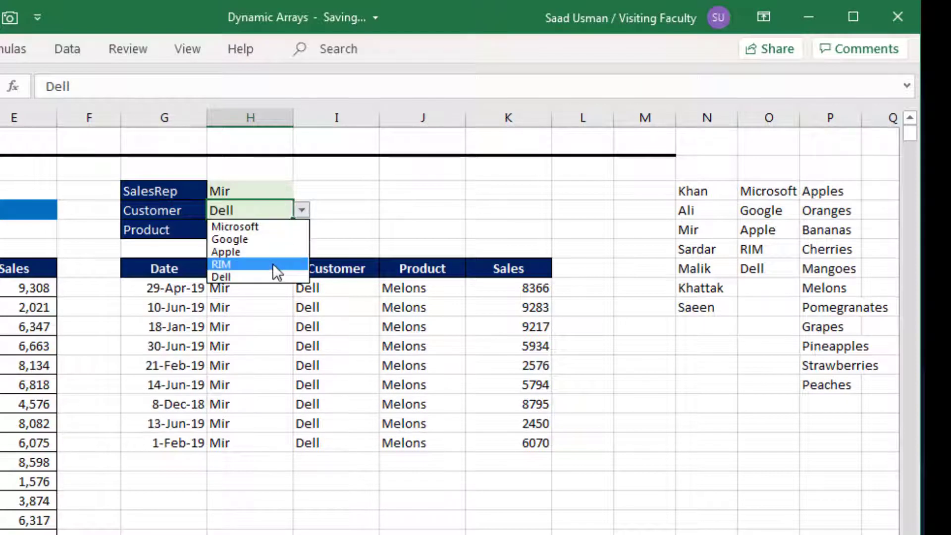
click(272, 265)
Step: Choose the first sales rep from the H3 dropdown and select the FILTER formula cell G8
click(291, 190)
click(301, 190)
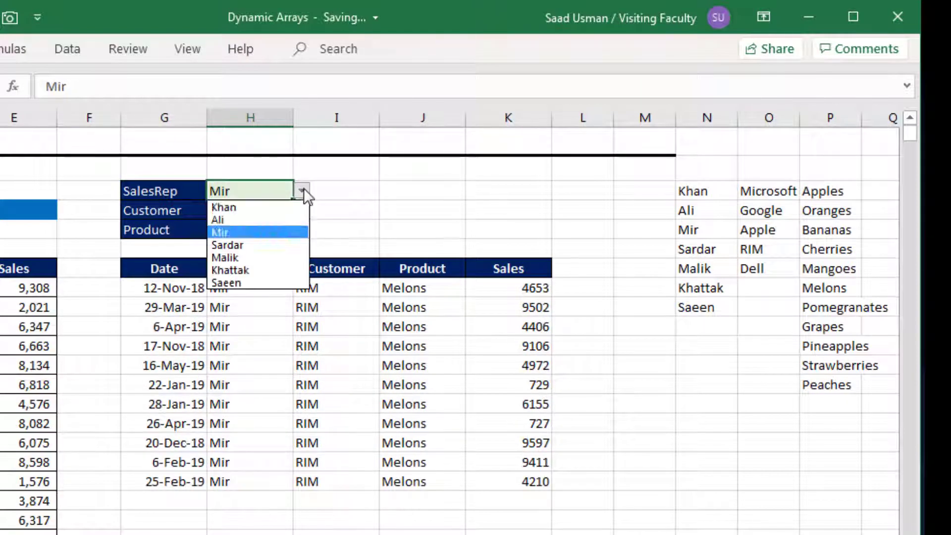
click(284, 206)
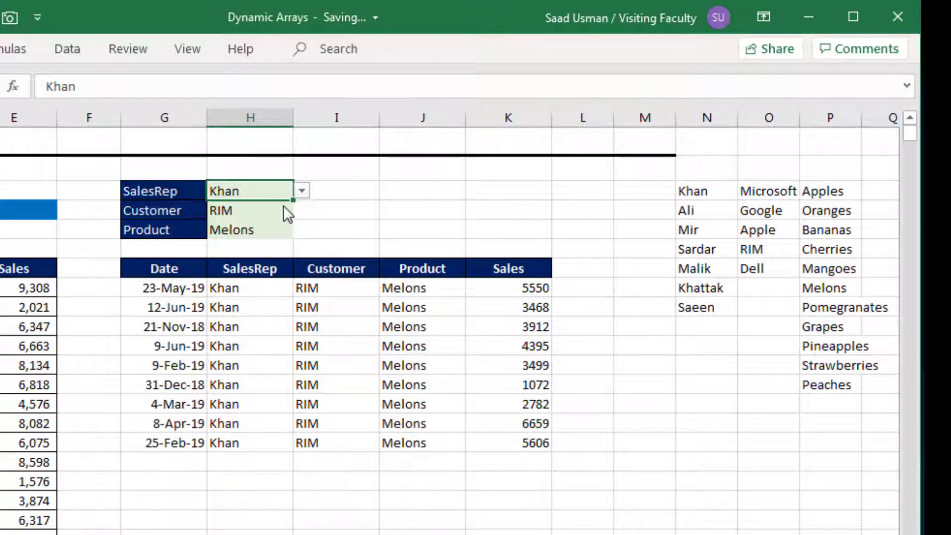
key(Down)
key(Down)
key(Down)
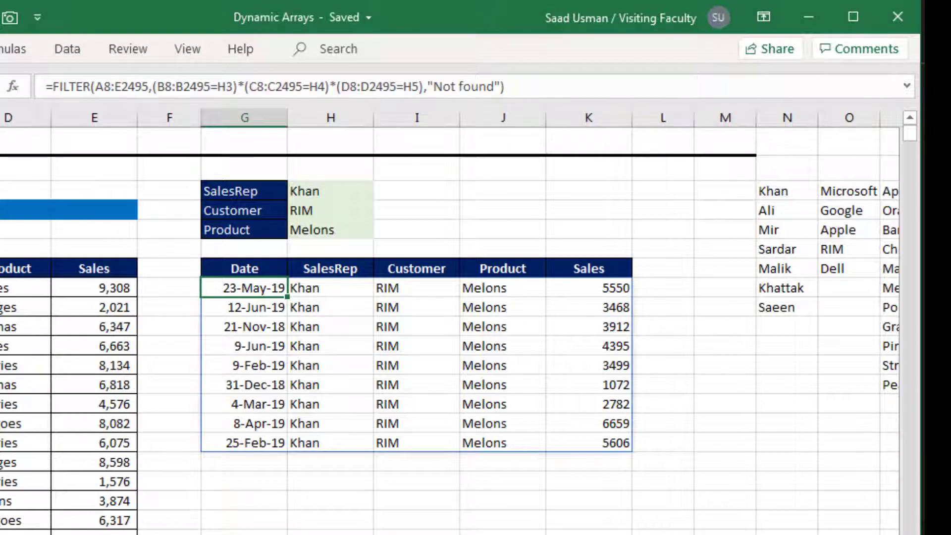
Step: Clear the SalesRep criterion in H3 and return to the FILTER formula cell G8
key(Up)
key(Up)
key(Up)
key(Up)
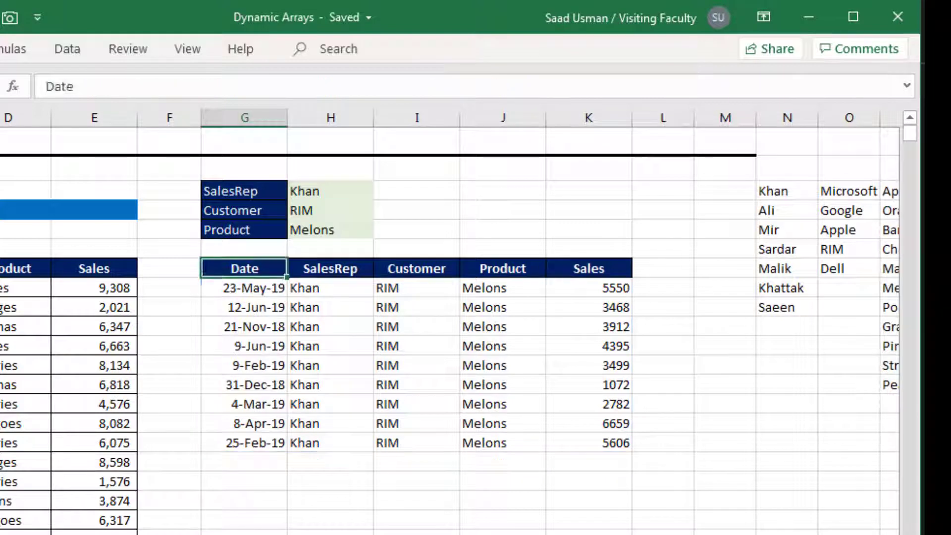
key(Right)
key(Up)
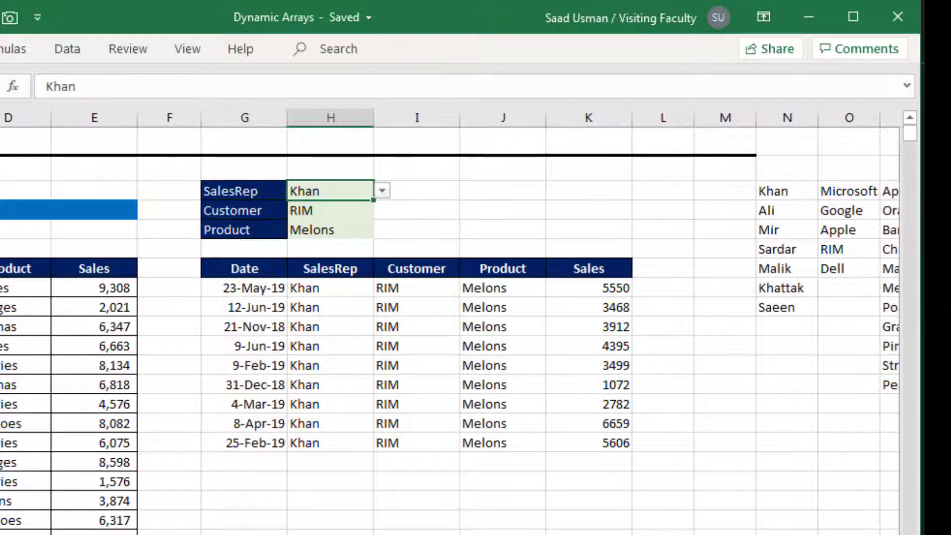
key(Delete)
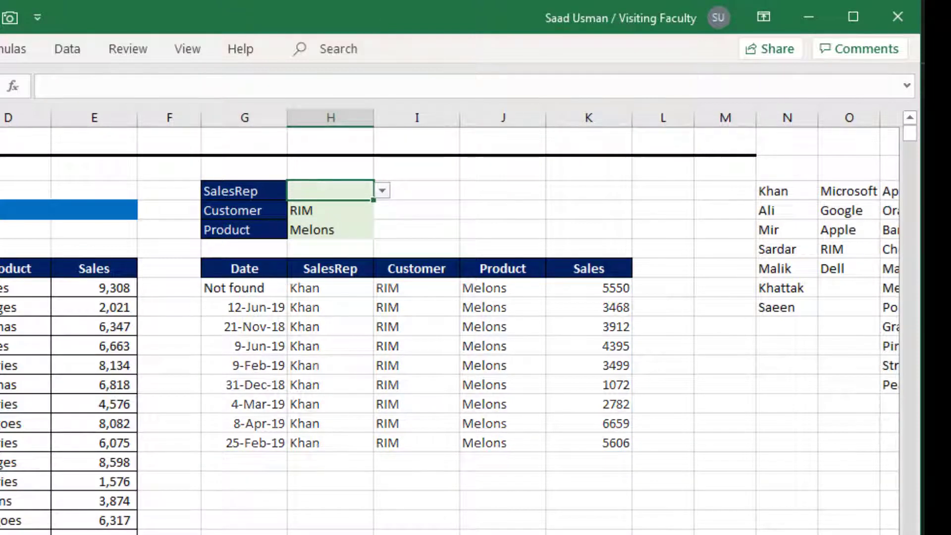
key(Down)
key(Down)
key(Down)
key(Left)
click(244, 288)
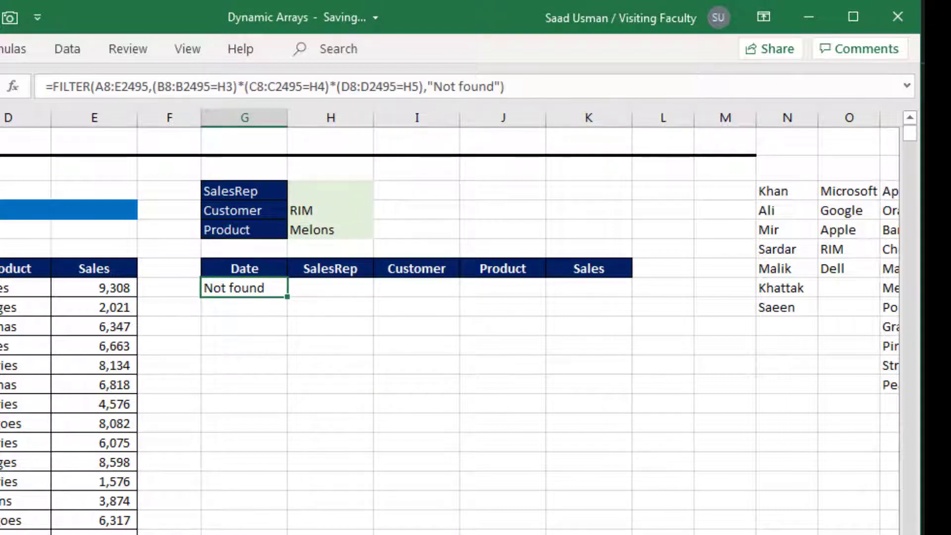
key(Up)
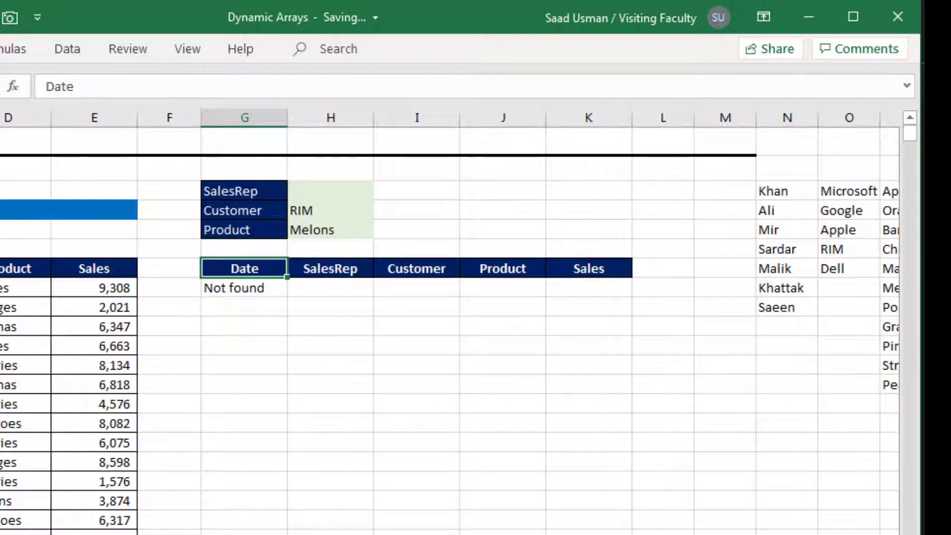
key(Up)
key(Up)
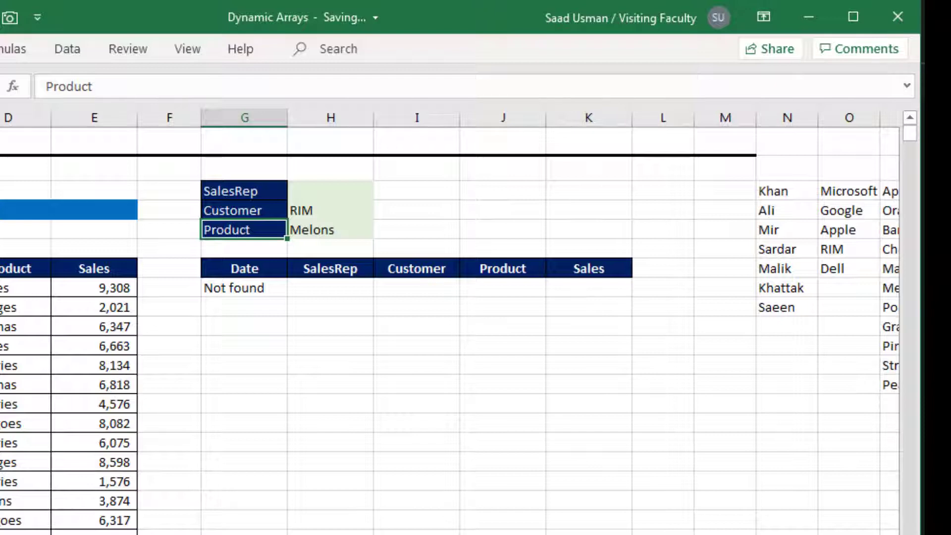
key(Right)
key(Up)
key(Up)
key(Down)
key(Down)
key(Down)
key(Down)
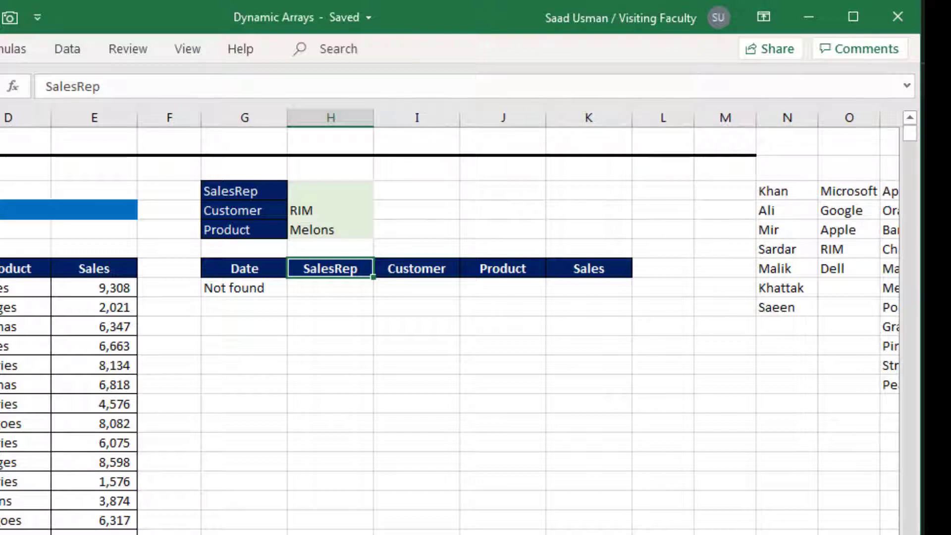
Step: Open the FILTER formula in G8 for editing and highlight its array argument A8:E2495
key(Left)
key(Down)
key(F2)
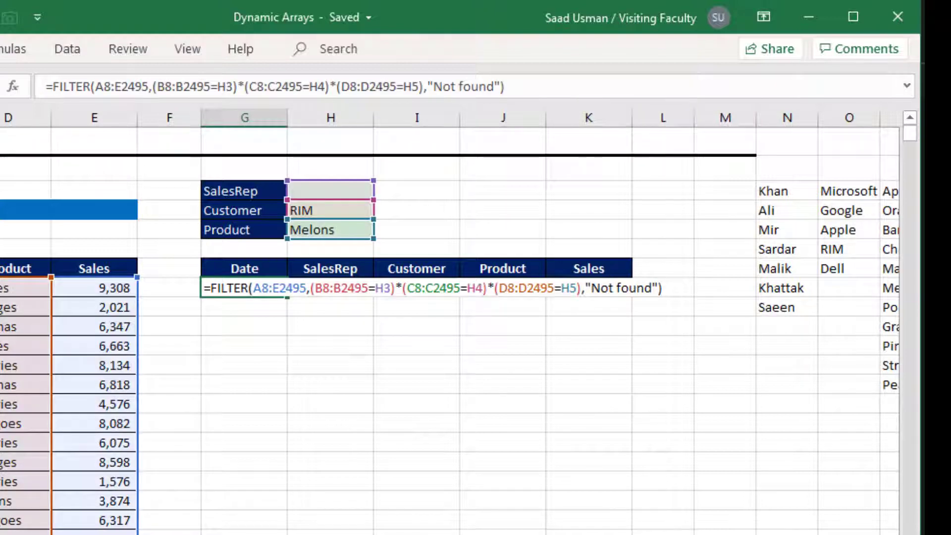
key(Home)
key(Right)
key(Right)
key(Right)
key(Right)
key(Right)
key(Right)
key(Right)
key(Right)
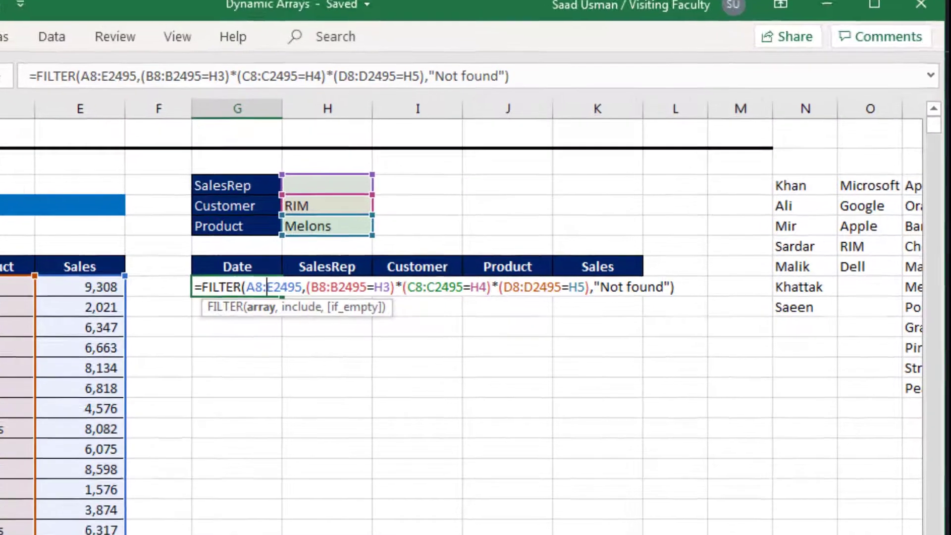
key(shift+Right)
key(shift+Right)
key(shift+Right)
key(shift+Right)
key(shift+Right)
key(shift+Right)
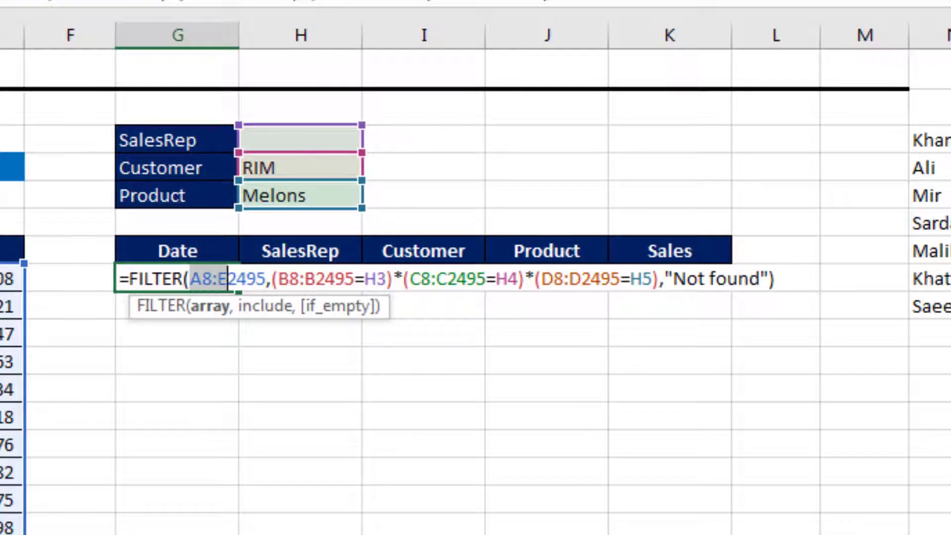
key(shift+Right)
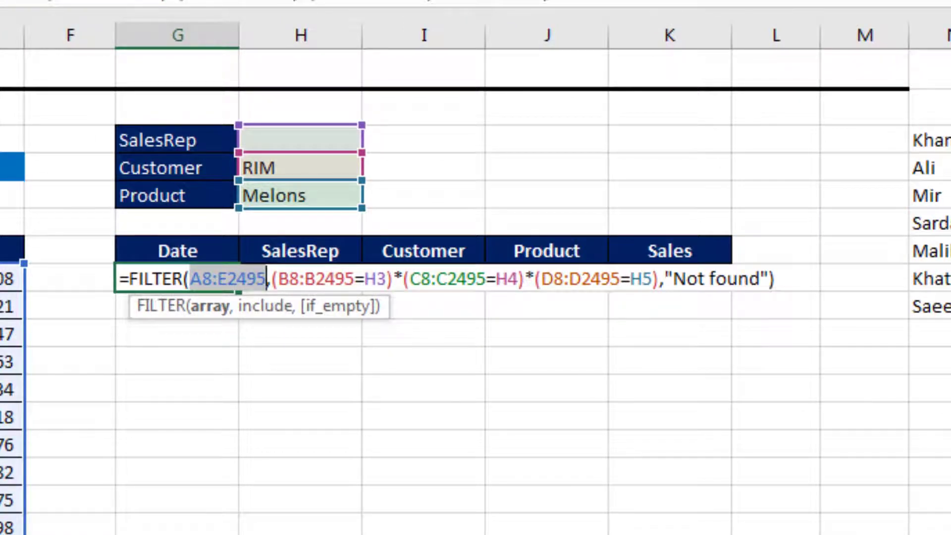
Step: Evaluate the SalesRep condition (B8:B2495=H3) in place inside the FILTER formula, and restore the original expression
key(Right)
key(Right)
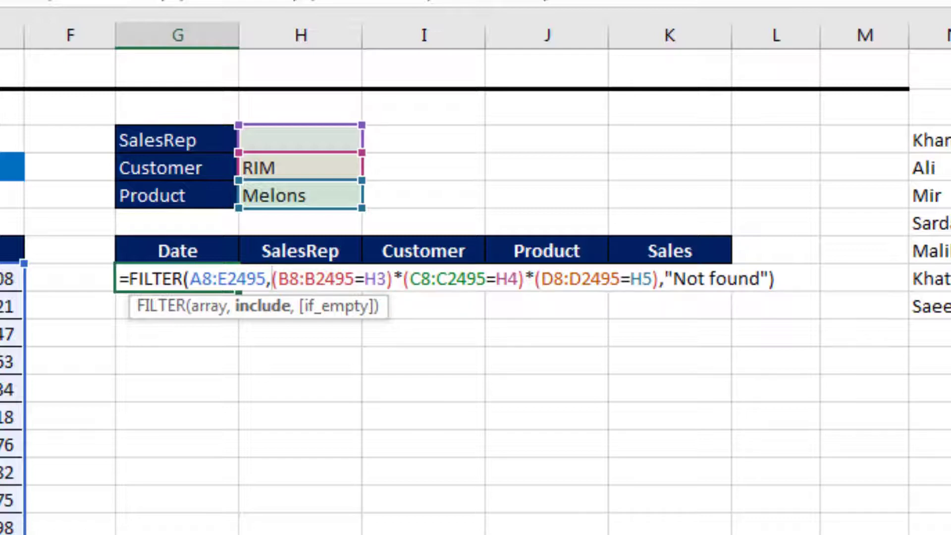
key(shift+Right)
key(shift+Right)
key(shift+Right)
key(shift+Right)
key(shift+Right)
key(shift+Right)
key(shift+Right)
key(shift+Right)
key(shift+Right)
key(shift+Right)
key(shift+Right)
key(shift+Right)
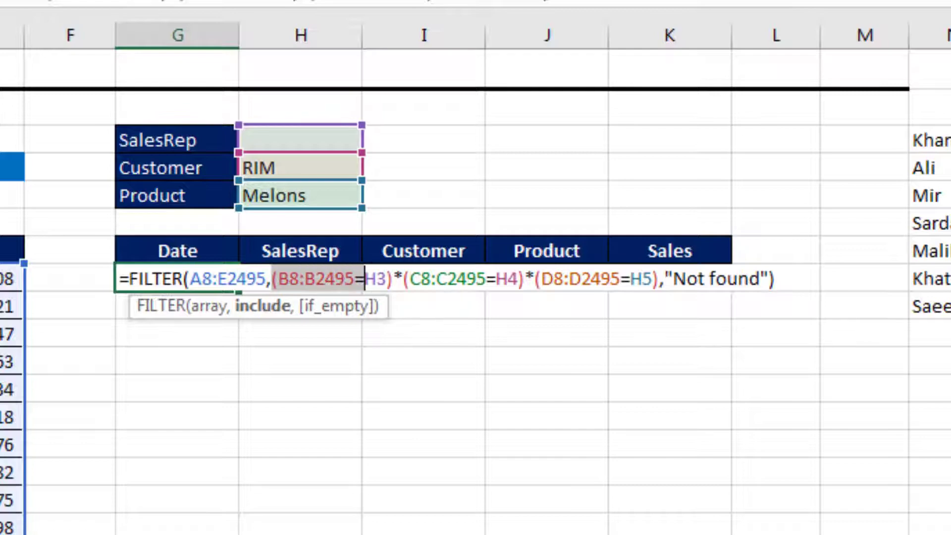
key(shift+Right)
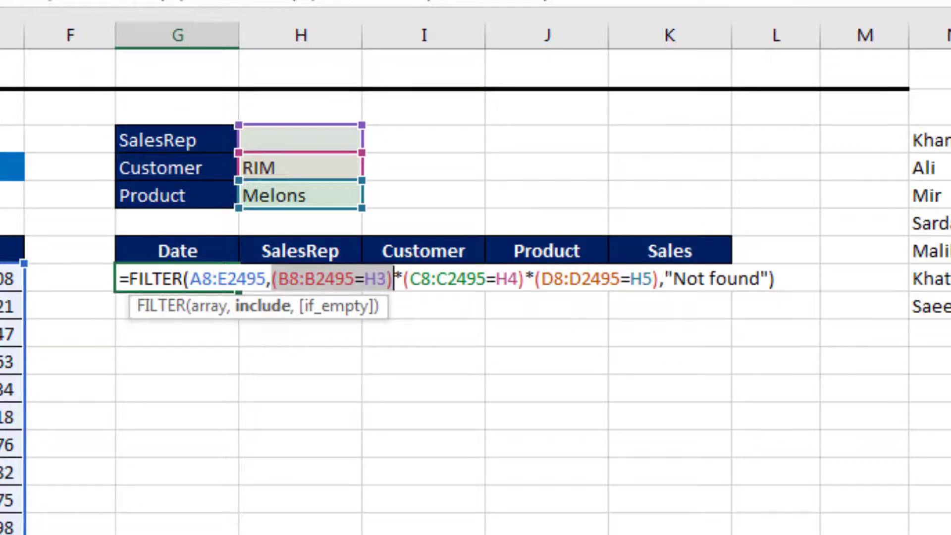
key(F9)
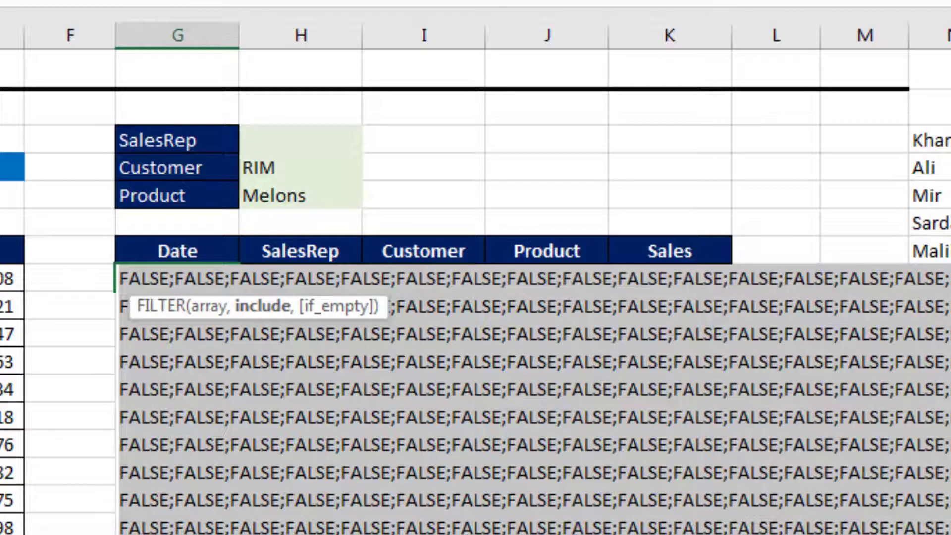
key(ctrl+z)
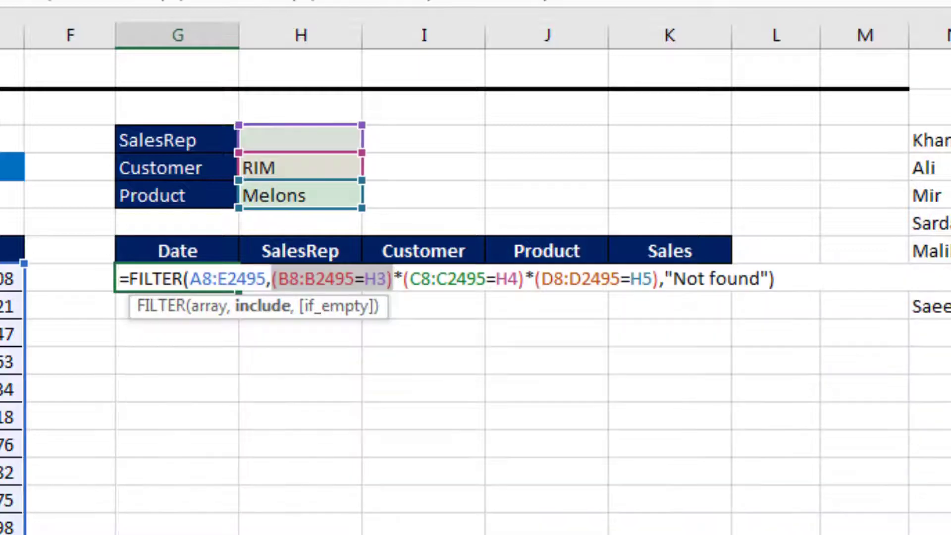
Step: Evaluate the Customer condition (C8:C2495=H4) in place inside the FILTER formula, and restore the original expression
key(Right)
key(Right)
key(shift+Right)
key(shift+Right)
key(shift+Right)
key(shift+Right)
key(shift+Right)
key(shift+Right)
key(shift+Right)
key(shift+Right)
key(shift+Right)
key(shift+Right)
key(shift+Right)
key(shift+Right)
key(shift+Right)
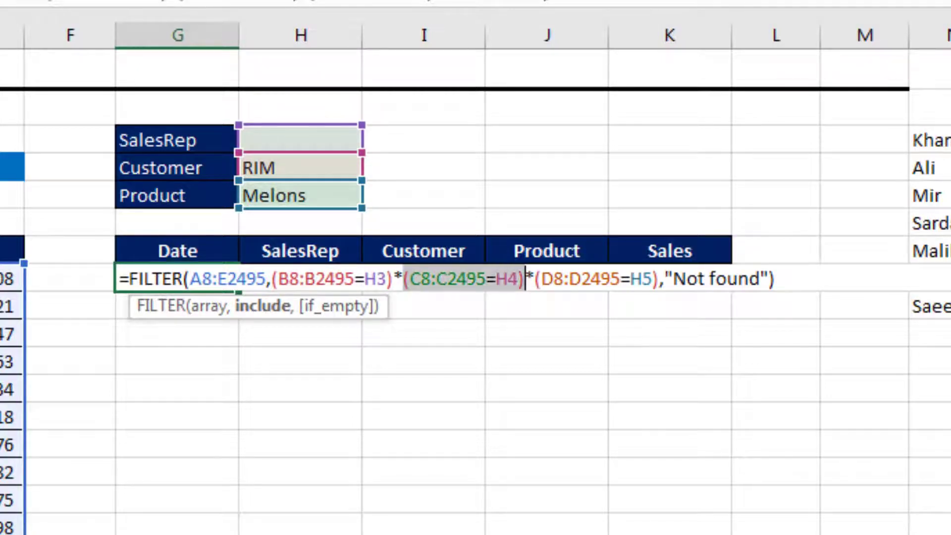
key(F9)
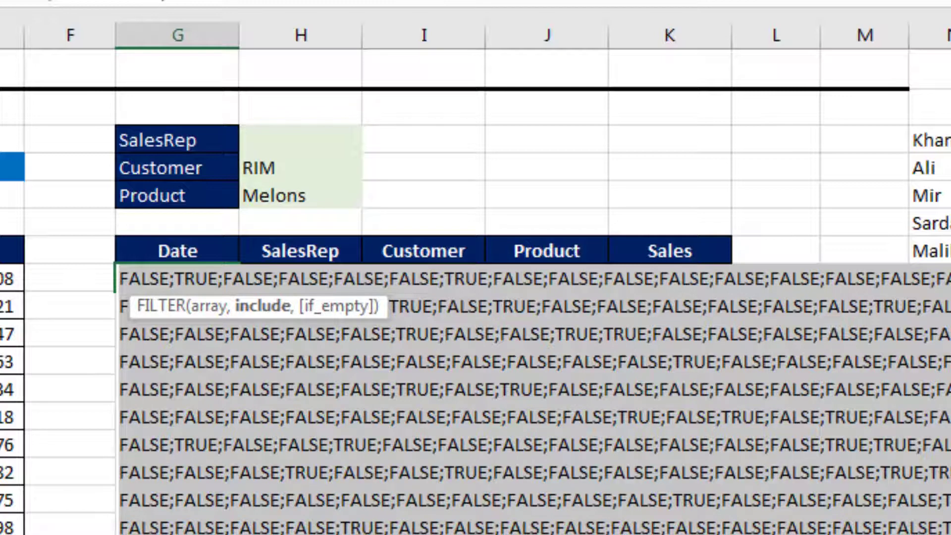
key(ctrl+z)
Step: Evaluate the whole include argument, all three conditions multiplied together, in place in the FILTER formula, and restore the original expression
key(Left)
key(Left)
key(Left)
key(Left)
key(Left)
key(Left)
key(Left)
key(Left)
key(Left)
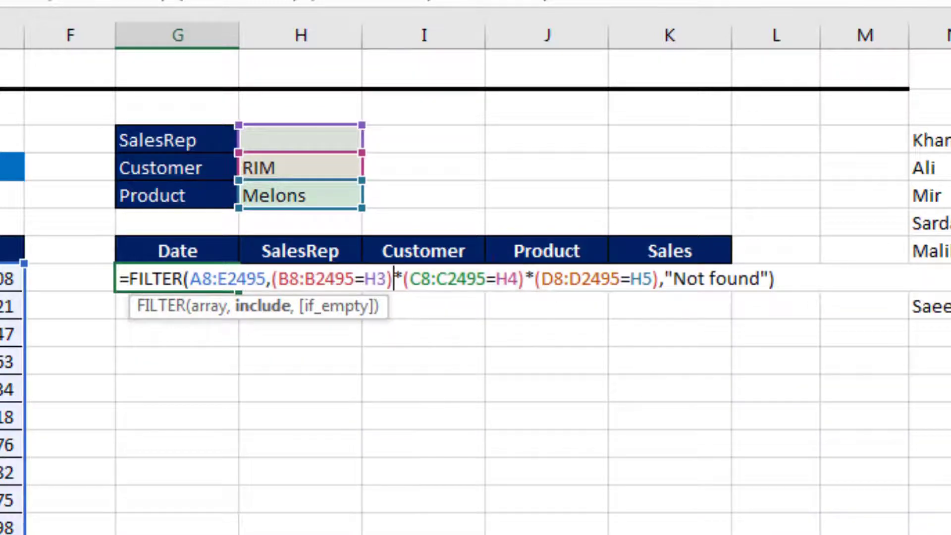
key(Left)
key(Left)
key(Left)
key(Left)
key(Left)
key(shift+Right)
key(shift+Right)
key(shift+Right)
key(shift+Right)
key(shift+Right)
key(shift+Right)
key(shift+Right)
key(shift+Right)
key(shift+Right)
key(shift+Right)
key(shift+Right)
key(shift+Right)
key(shift+Right)
key(shift+Right)
key(shift+Right)
key(shift+Right)
key(shift+Right)
key(shift+Right)
key(shift+Right)
key(shift+Right)
key(shift+Right)
key(shift+Right)
key(shift+Right)
key(shift+Right)
key(shift+Right)
key(shift+Right)
key(shift+Right)
key(shift+Right)
key(shift+Right)
key(shift+Right)
key(shift+Right)
key(shift+Right)
key(shift+Right)
key(shift+Right)
key(shift+Right)
key(shift+Right)
key(shift+Right)
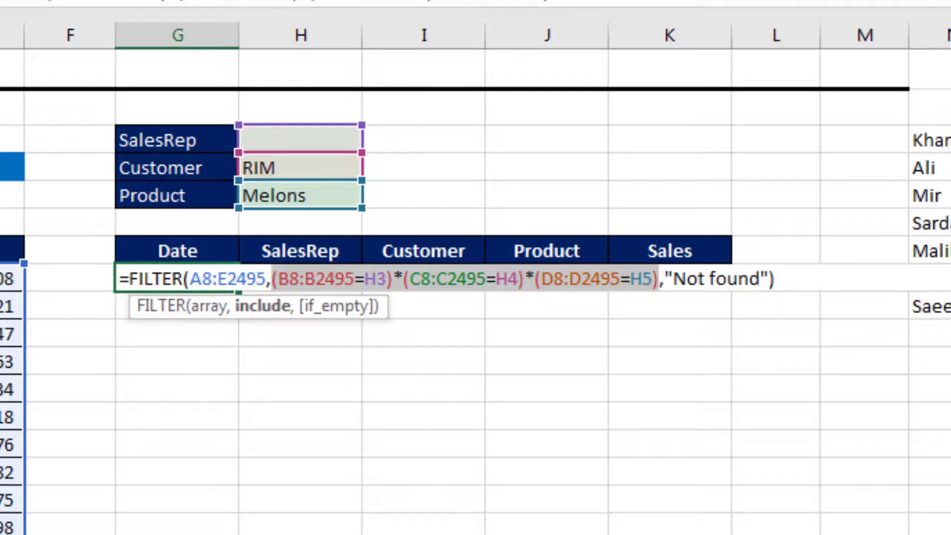
key(F9)
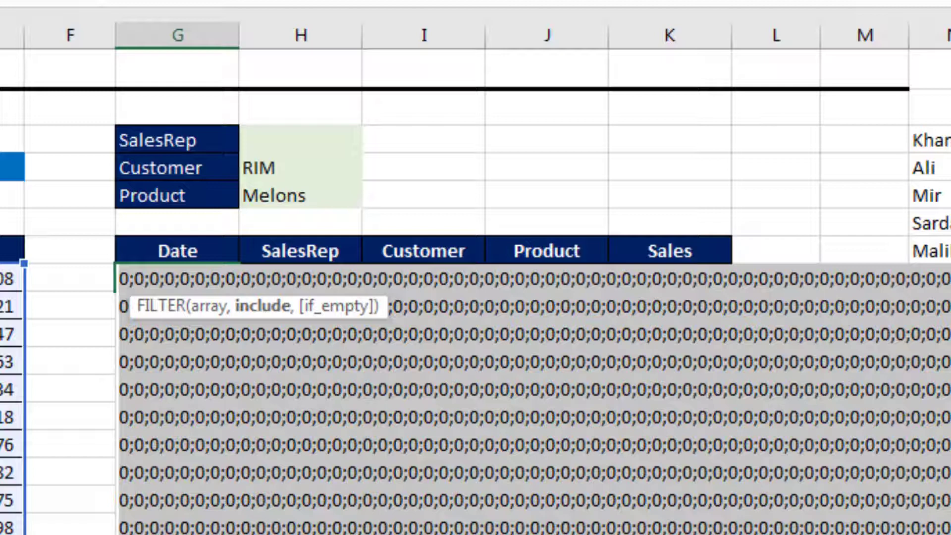
key(ctrl+z)
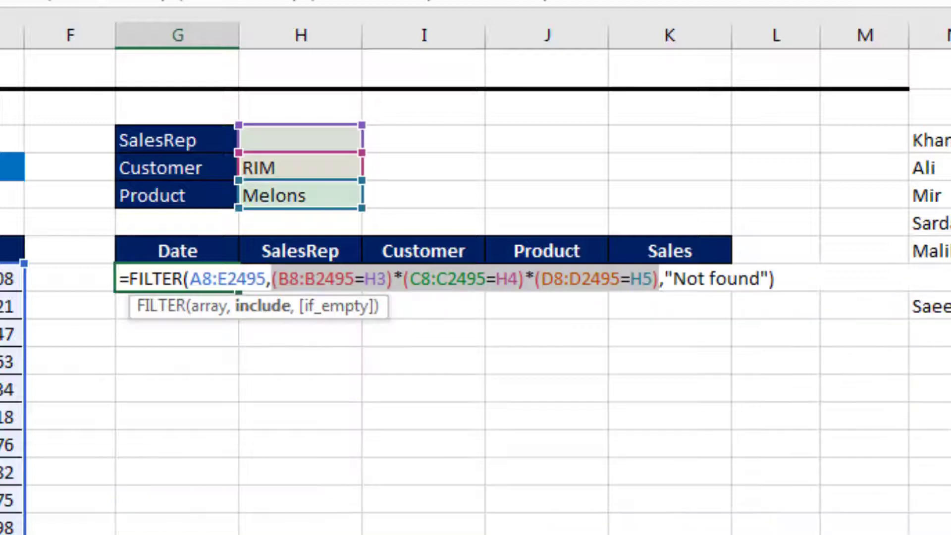
Step: Highlight the SalesRep condition (B8:B2495=H3) inside the FILTER formula in G8, and leave the formula unchanged
key(Left)
key(Left)
key(Left)
key(Left)
key(Left)
key(Left)
key(Left)
key(Left)
key(Left)
key(Left)
key(Left)
key(Left)
key(Left)
key(Left)
key(Left)
key(Left)
key(Left)
key(Left)
key(Left)
key(Left)
key(Right)
key(Right)
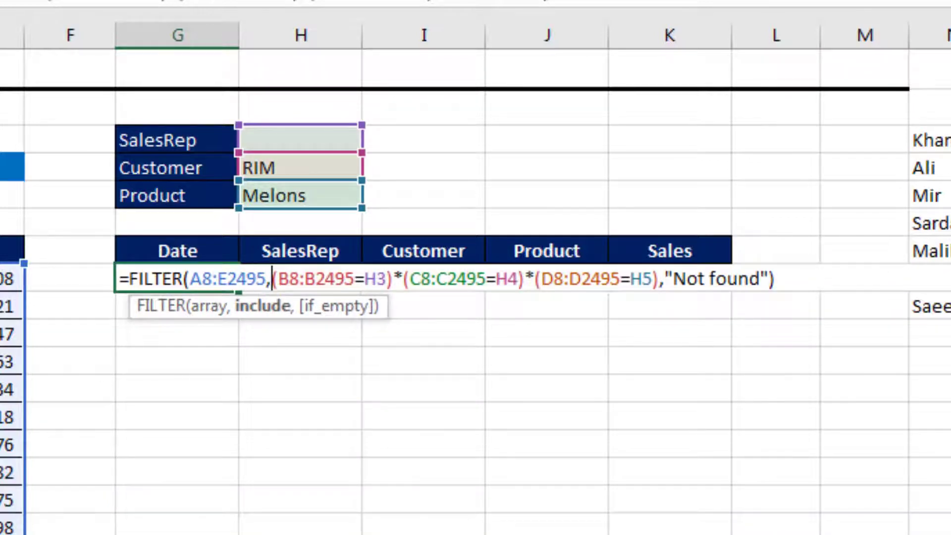
key(shift+Right)
key(shift+Right)
key(shift+Right)
key(shift+Right)
key(shift+Right)
key(shift+Right)
key(shift+Right)
key(shift+Right)
key(shift+Right)
key(shift+Right)
key(shift+Right)
key(shift+Right)
key(shift+Right)
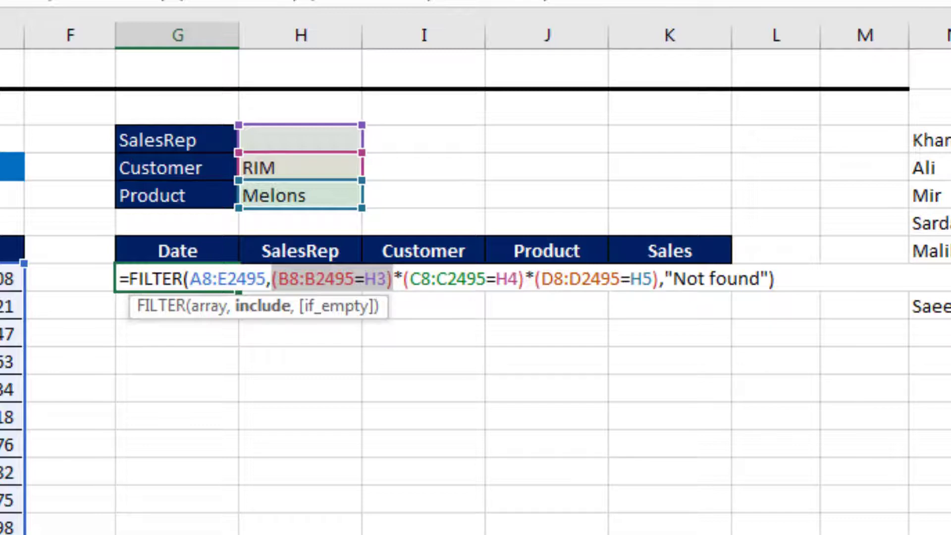
key(ctrl+Return)
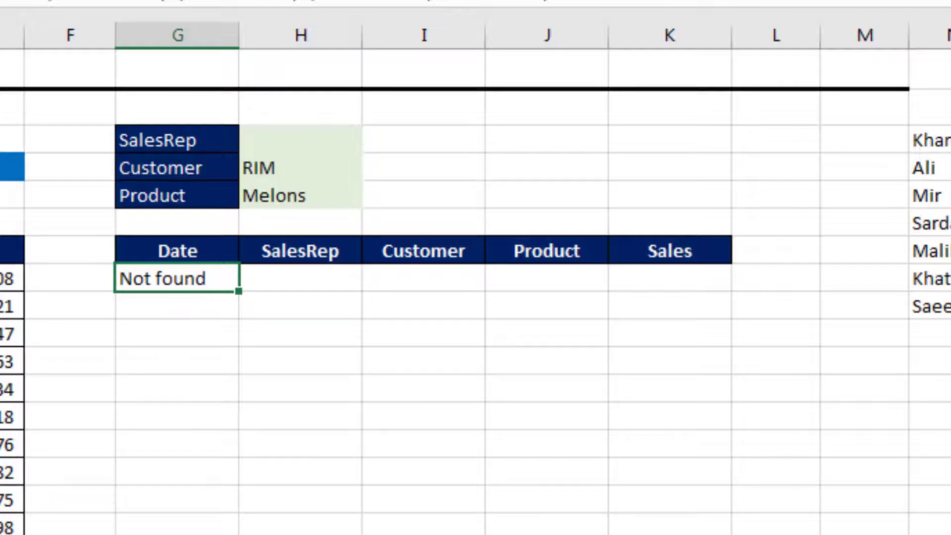
Step: Enter the test formula =SEQUENCE(5,,1,0) in cell G11 below the FILTER result
key(Down)
key(Down)
key(Down)
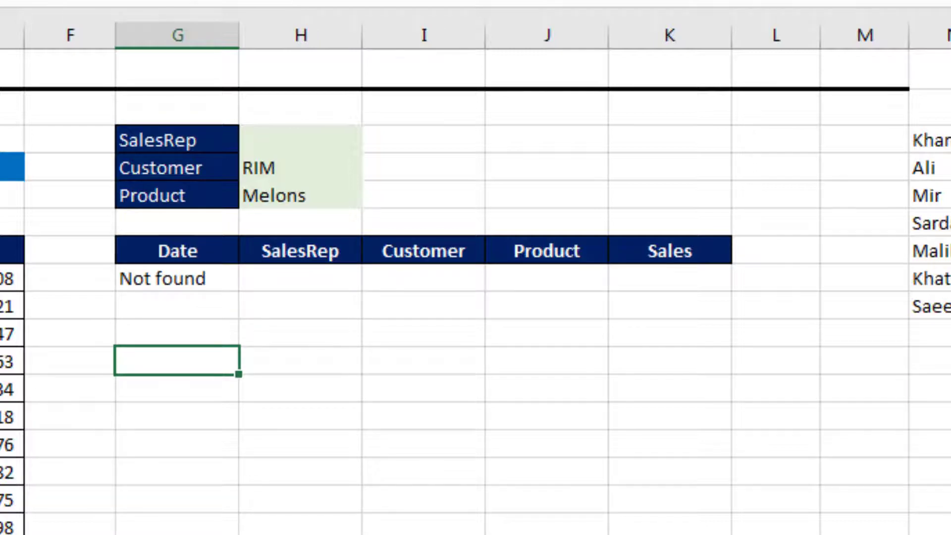
text(=sequ)
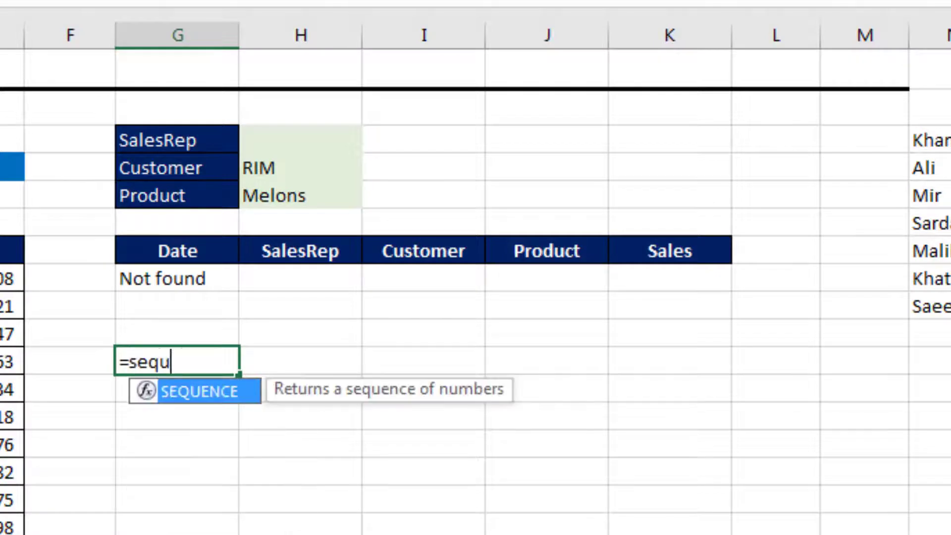
key(Tab)
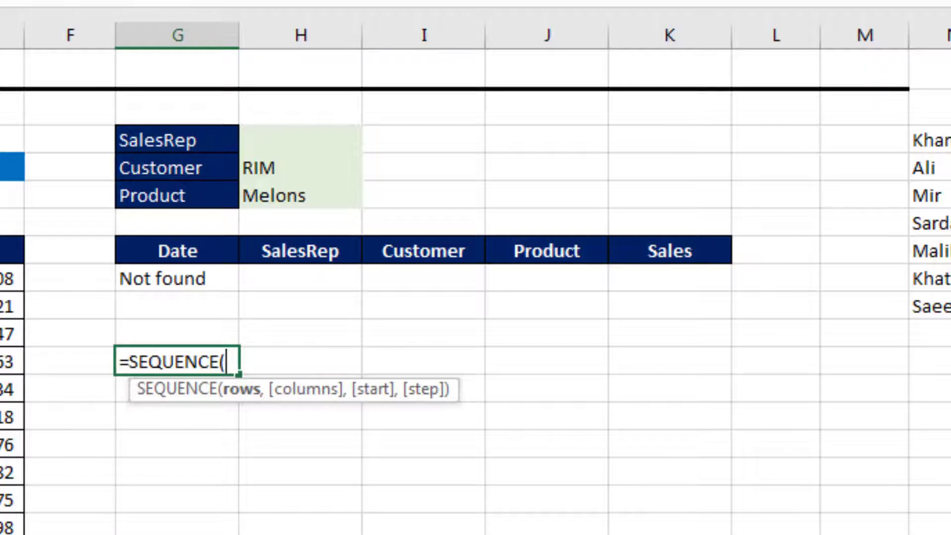
text(5,)
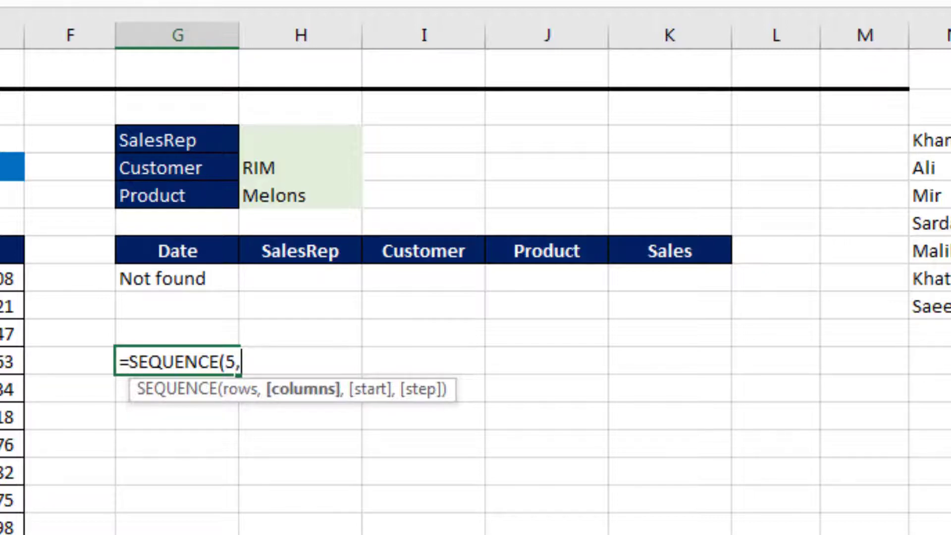
text(,)
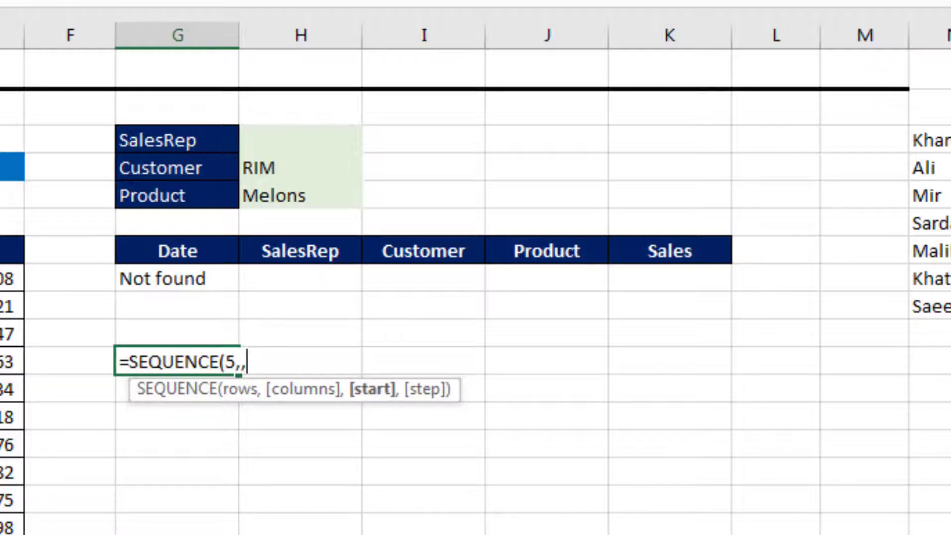
text(1,0)
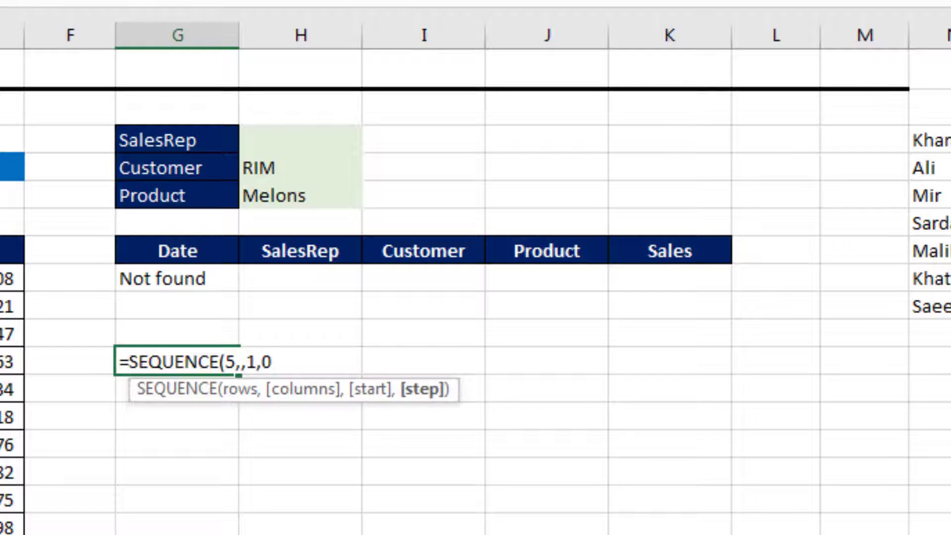
text())
key(Return)
key(Up)
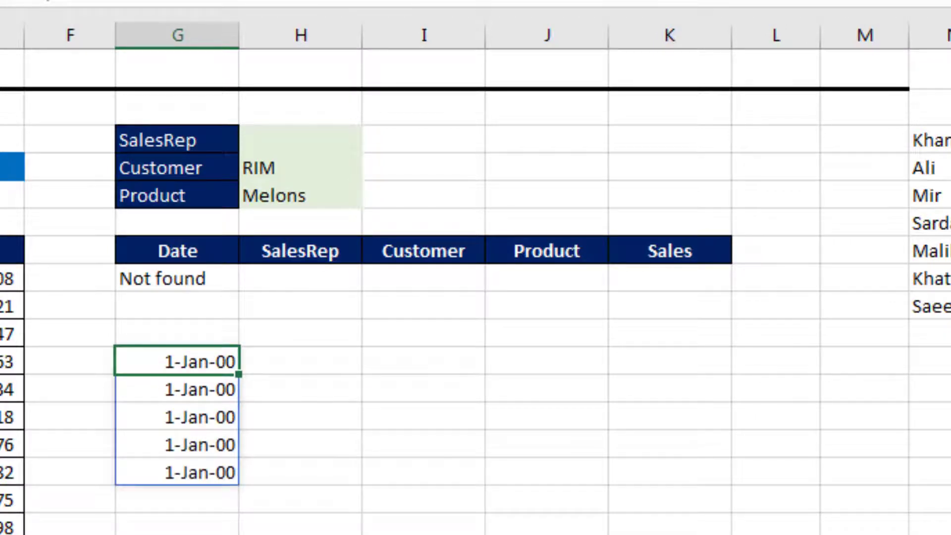
Step: Show the spilled SEQUENCE range G11:G15 in two-decimal number format, and undo the SEQUENCE test
key(shift+Down)
key(shift+Down)
key(shift+Down)
key(shift+Down)
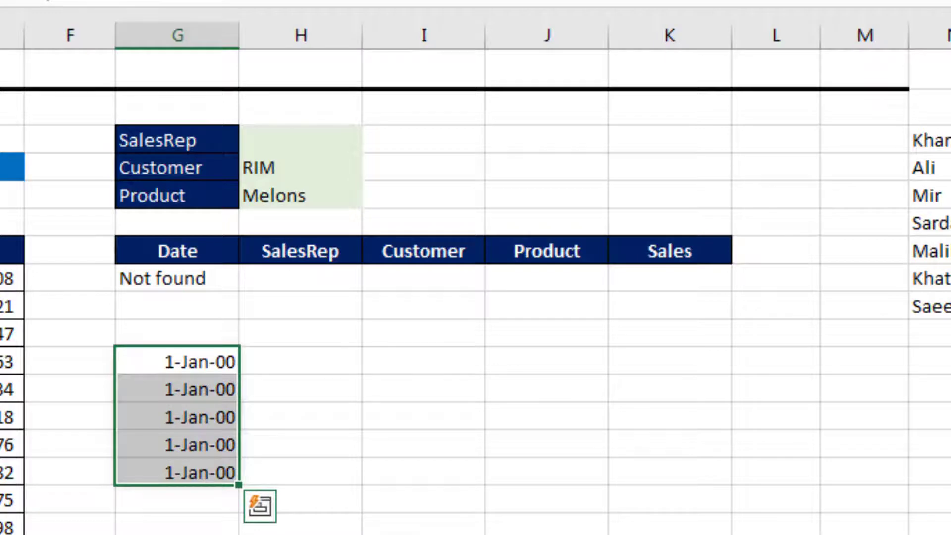
key(ctrl+shift+1)
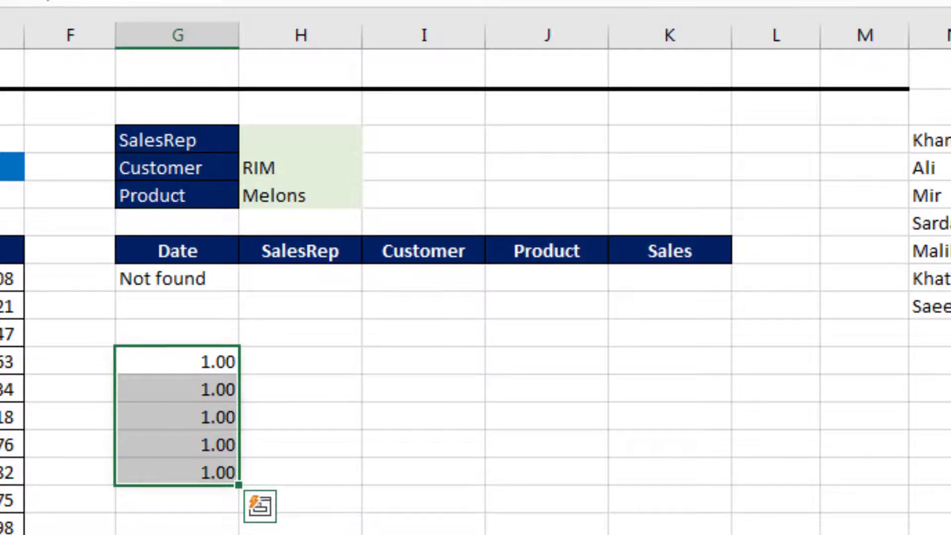
key(ctrl+shift+3)
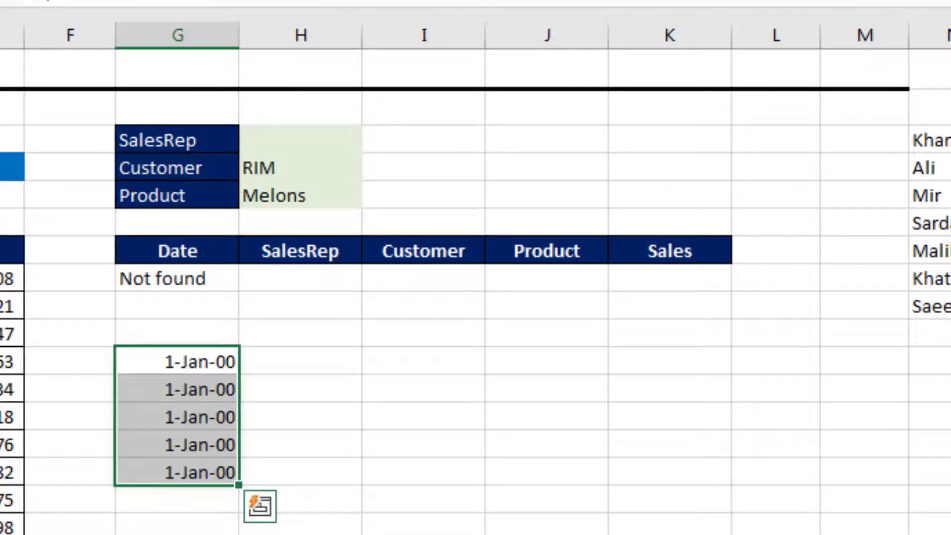
key(ctrl+z)
Step: Open the FILTER formula in G8 for editing and insert a line break between the array argument and the SalesRep condition
key(Up)
key(Up)
key(Up)
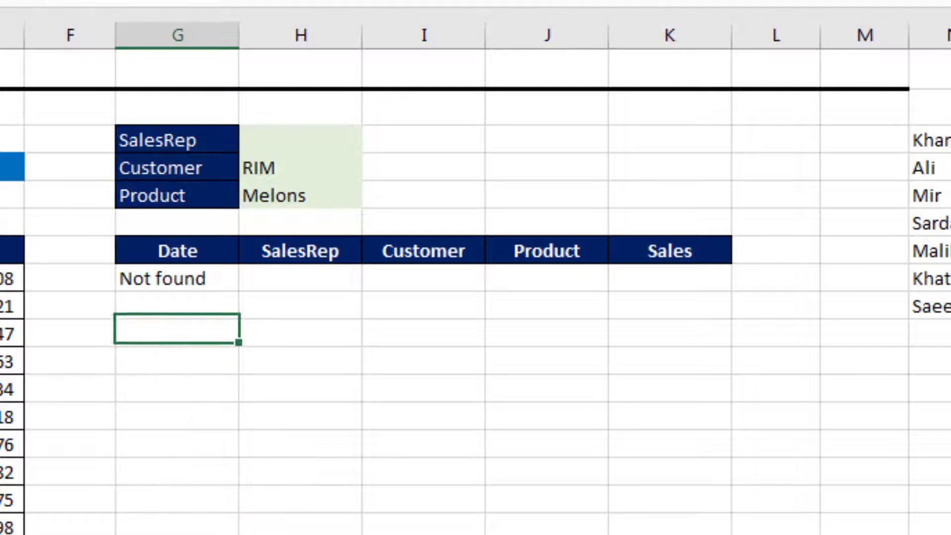
key(F2)
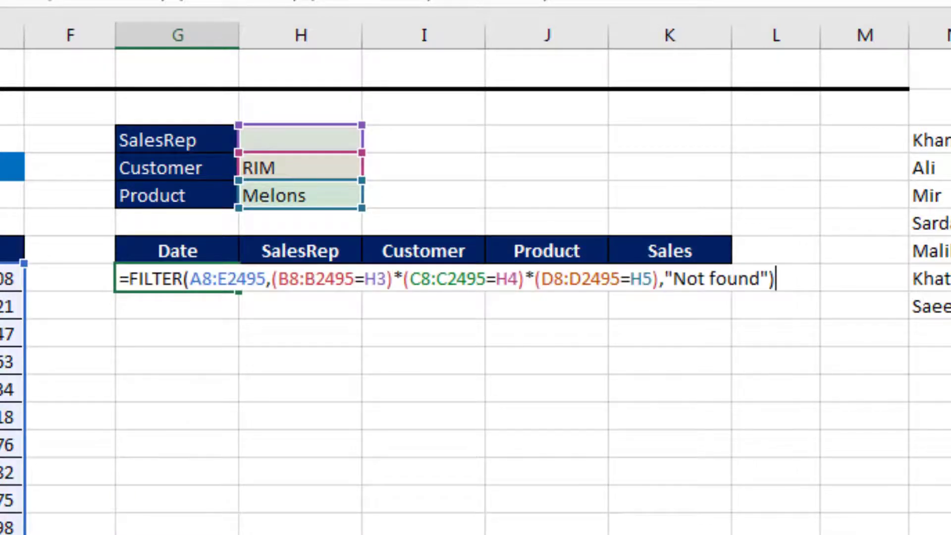
key(Left)
key(Left)
key(Left)
key(Left)
key(Left)
key(Left)
key(Left)
key(Left)
key(Left)
key(Left)
key(Left)
key(Left)
key(Left)
key(Left)
key(Left)
key(Left)
key(Left)
key(Left)
key(Left)
key(Left)
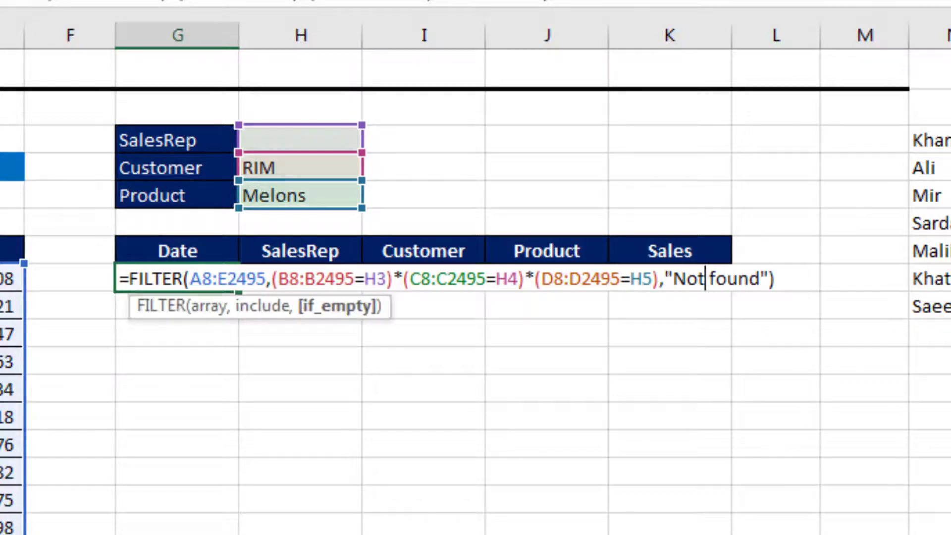
key(Left)
key(Left)
key(Left)
key(Left)
key(Left)
key(Left)
key(Left)
key(Left)
key(Left)
key(Left)
key(Left)
key(Left)
key(Left)
key(Left)
key(Left)
key(Left)
key(Left)
key(Left)
key(Left)
key(Left)
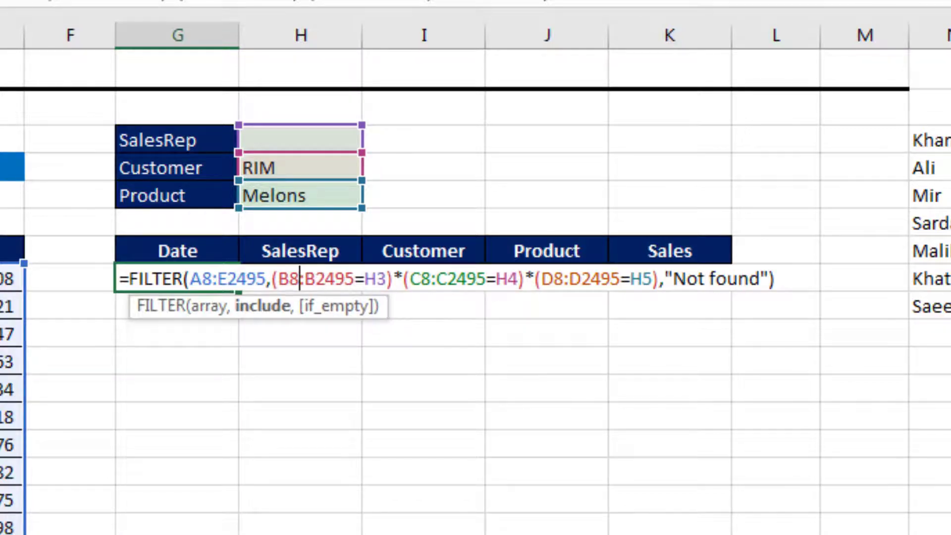
key(Left)
key(alt+Return)
Step: Insert line breaks so the Customer and Product conditions each start on their own line in the FILTER formula
key(Right)
key(Right)
key(Right)
key(Right)
key(Right)
key(Right)
key(Right)
key(Right)
key(Right)
key(Right)
key(Right)
key(Right)
key(Right)
key(Right)
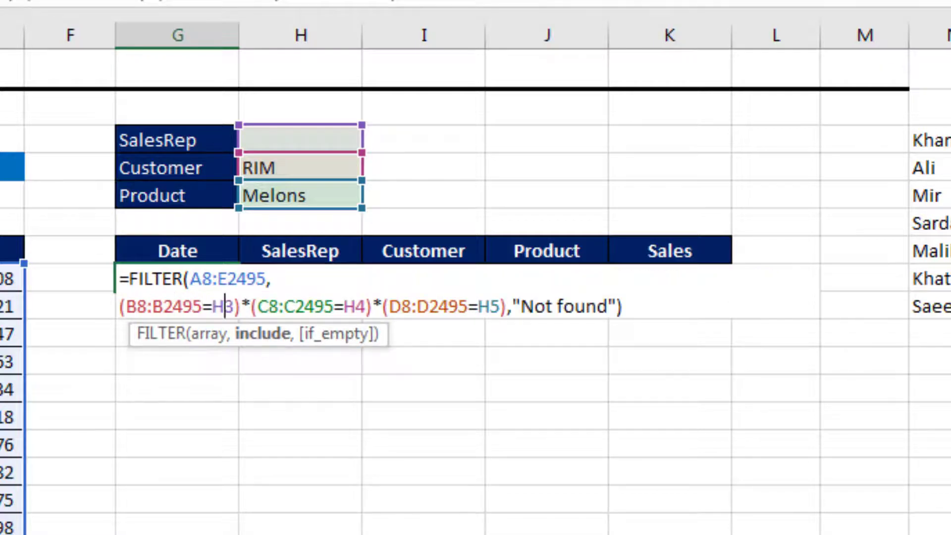
key(alt+Return)
key(Right)
key(Right)
key(Right)
key(Right)
key(Right)
key(Right)
key(Right)
key(Right)
key(Right)
key(Right)
key(Right)
key(Right)
key(Right)
key(Right)
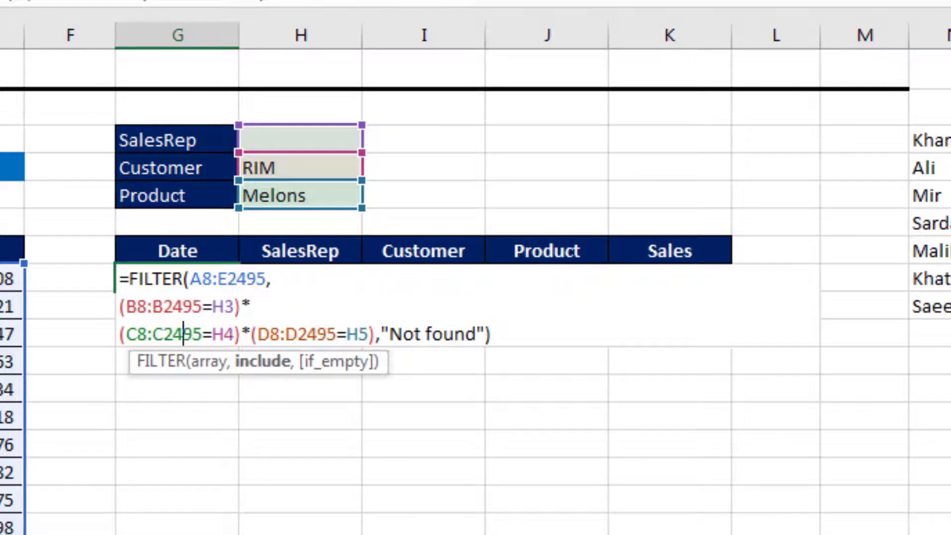
key(alt+Return)
Step: Insert a line break before the "Not found" argument so it stands on its own line in the FILTER formula
key(Right)
key(Right)
key(Right)
key(Right)
key(Right)
key(Right)
key(Right)
key(Right)
key(Right)
key(Right)
key(Right)
key(Right)
key(Right)
key(Right)
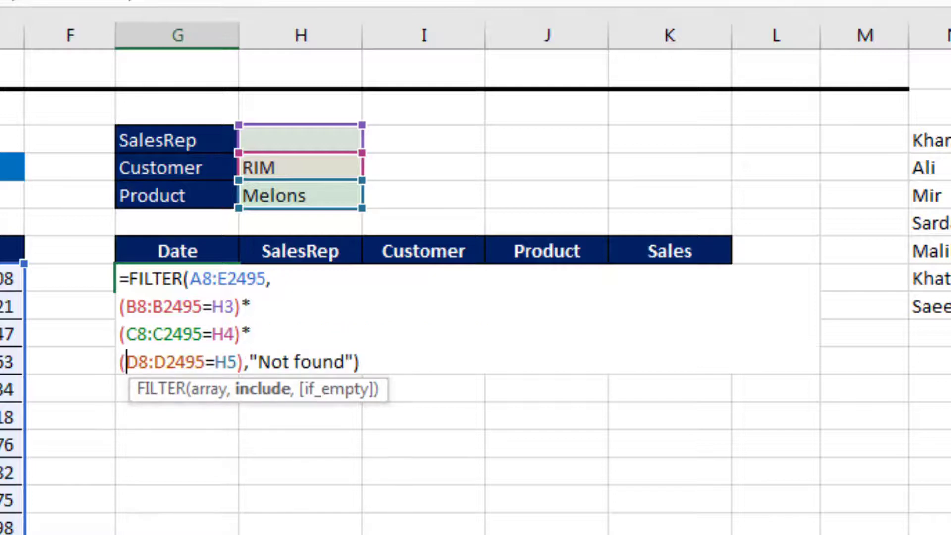
key(Return)
key(Right)
key(alt+Return)
Step: Insert IF(ISBLANK(H3), directly before the SalesRep condition (B8:B2495=H3) in the FILTER formula
key(Up)
key(Up)
key(Up)
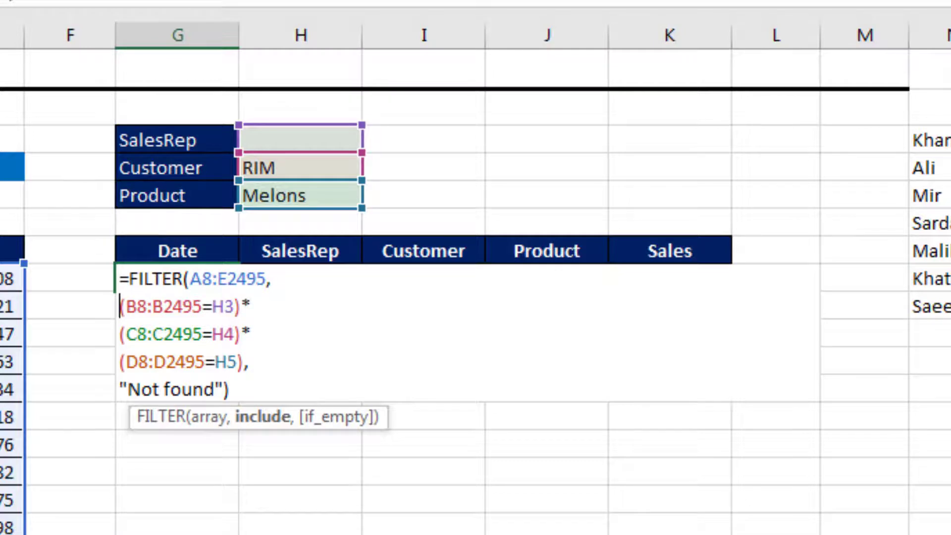
text(if)
key(Tab)
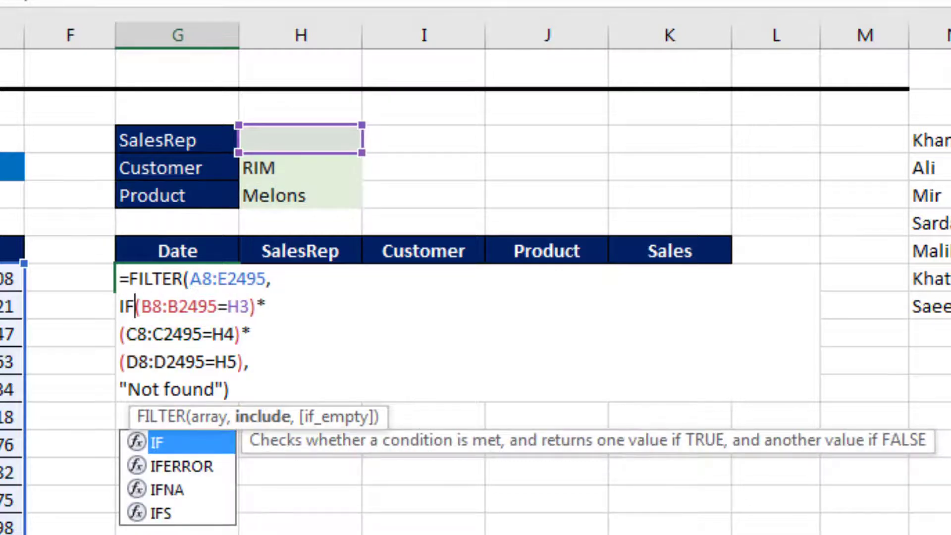
text(isbl)
key(BackSpace)
key(BackSpace)
key(BackSpace)
key(BackSpace)
key(Tab)
text(isblank(h)
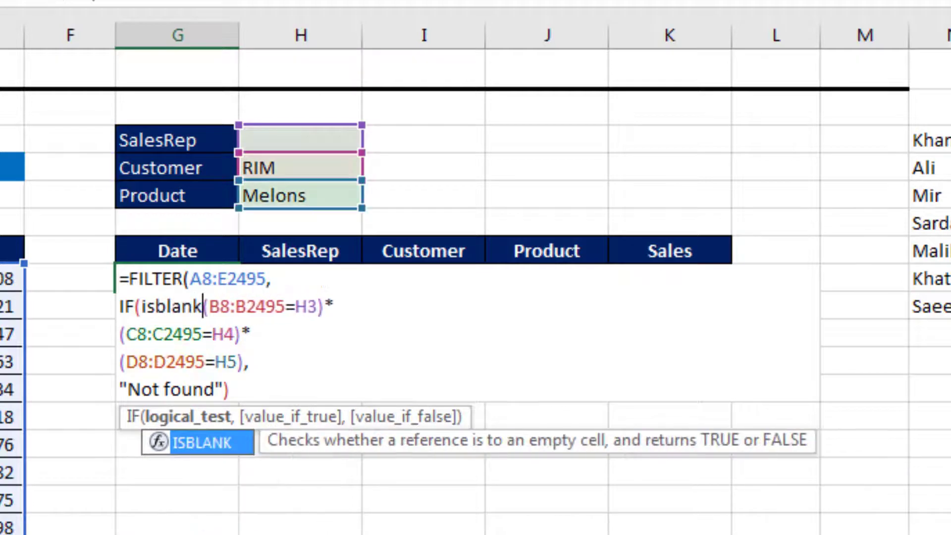
text(3)
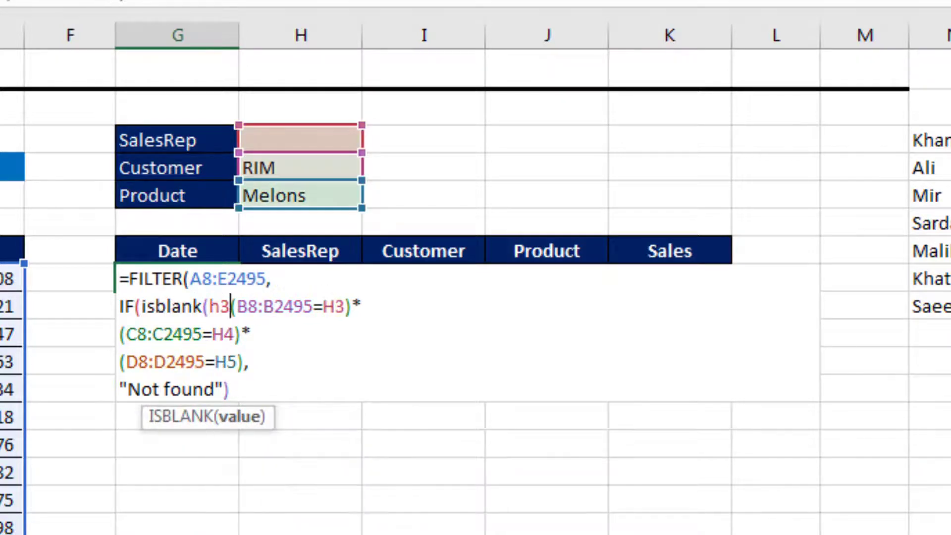
text())
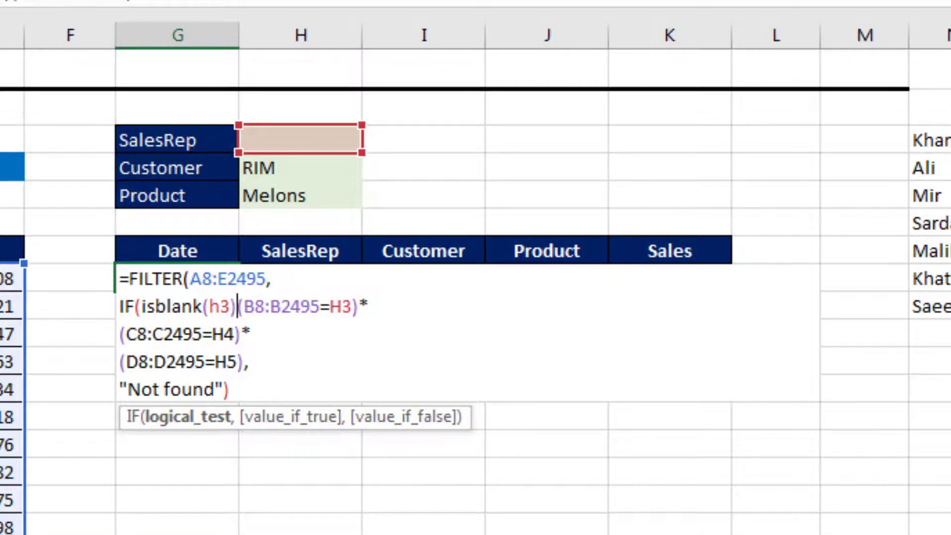
text(,)
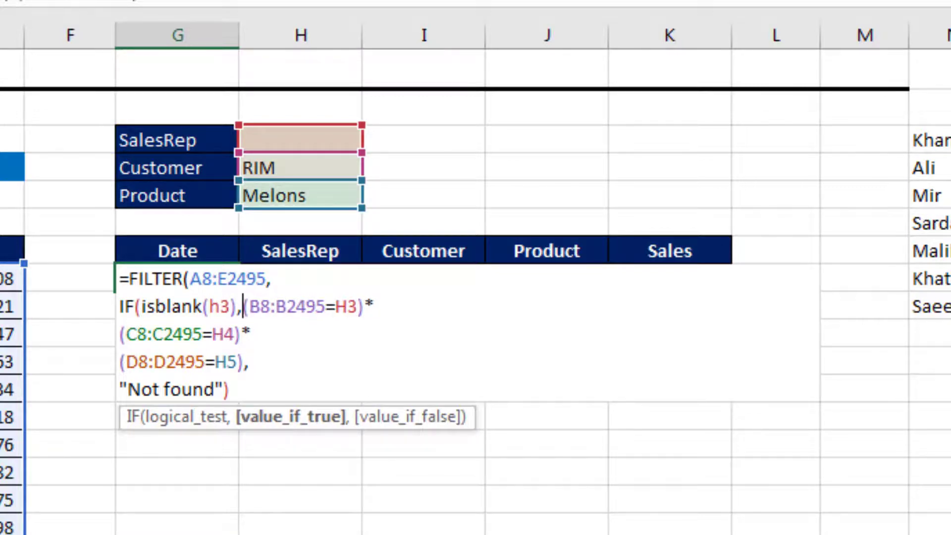
Step: Start the IF's value-if-true argument with SEQUENCE, using ROWS(A8:A2495) as its number of rows
text(seque)
key(Tab)
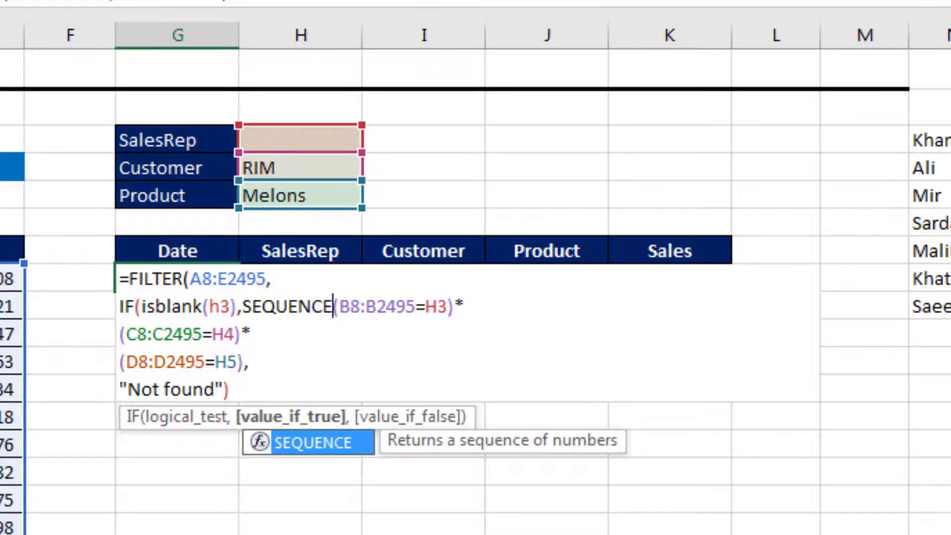
text(()
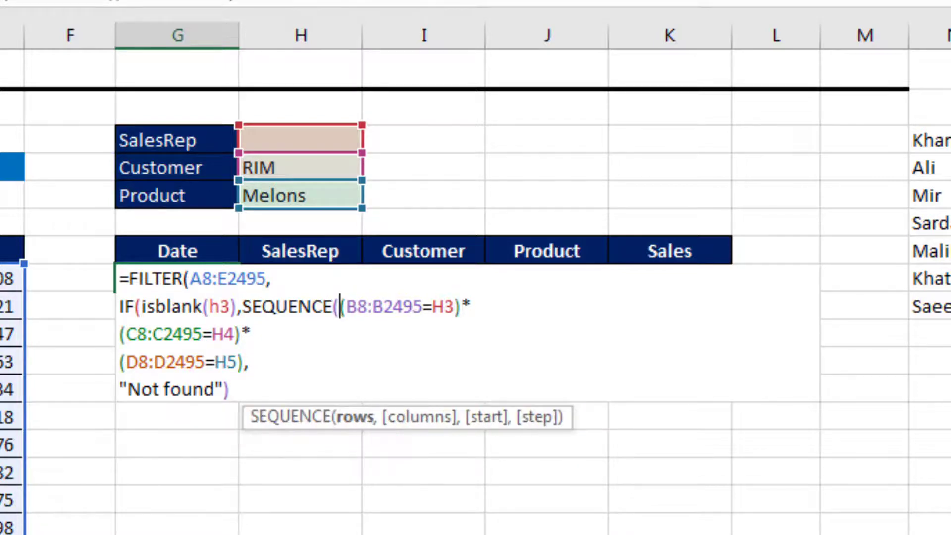
text(row)
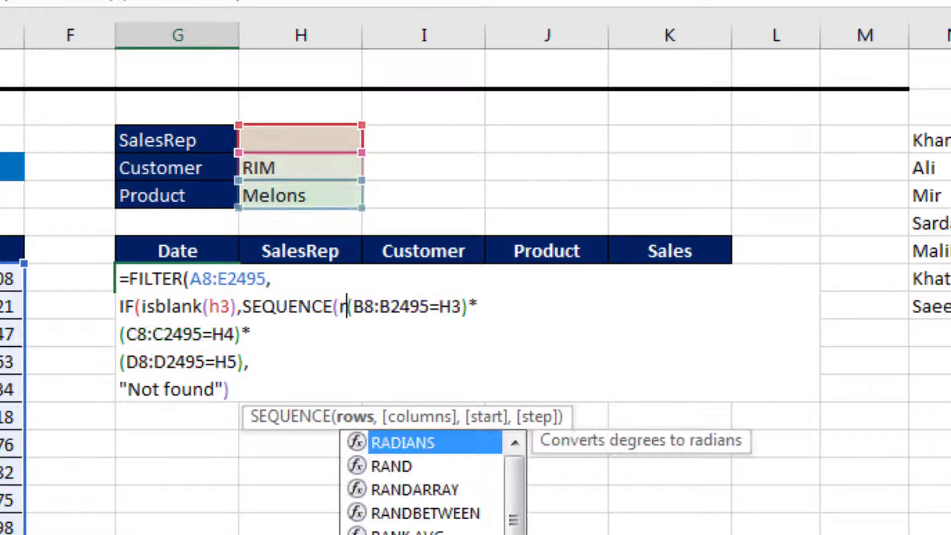
text(s)
key(Tab)
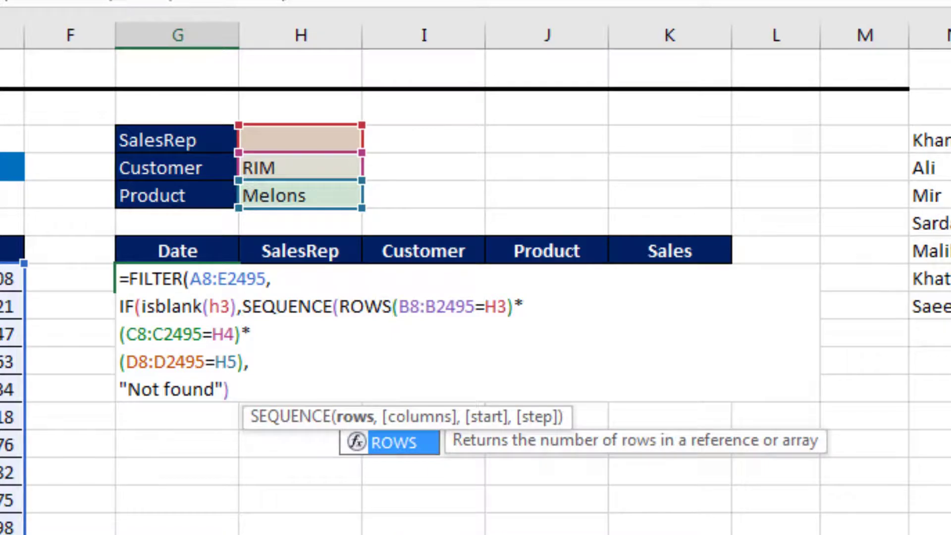
text(()
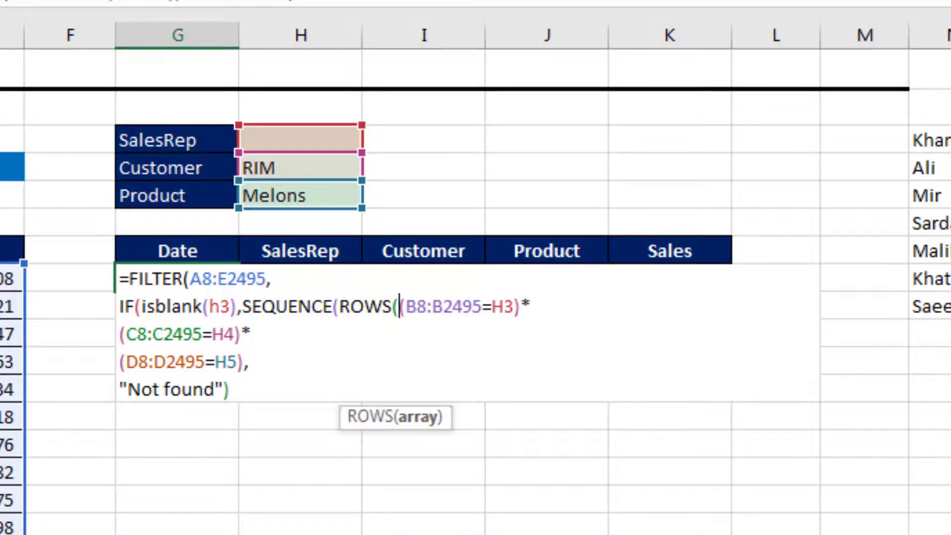
click(17, 270)
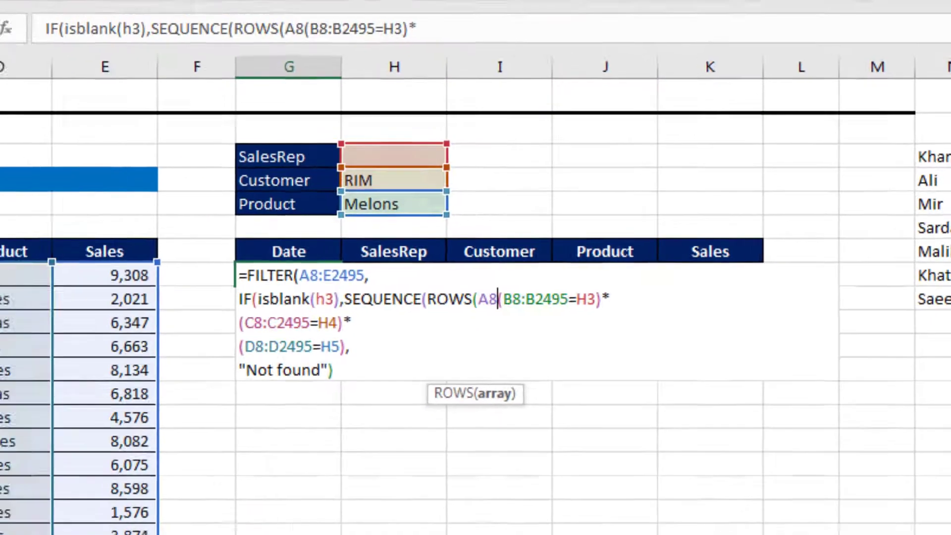
key(ctrl+shift+Down)
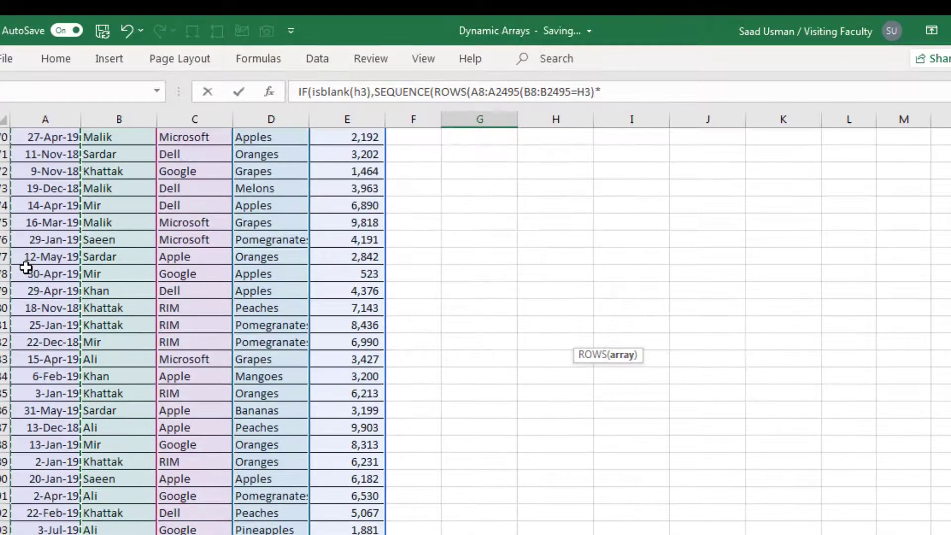
key(ctrl+BackSpace)
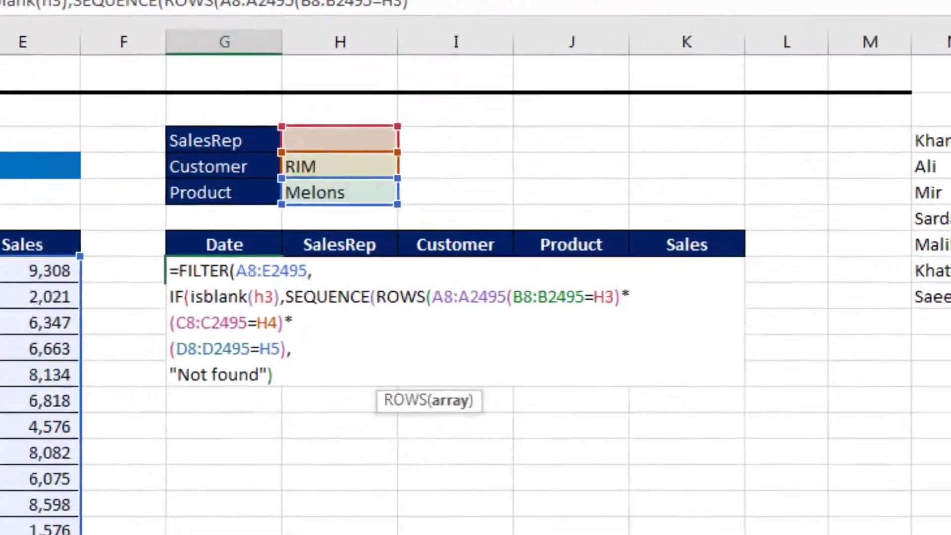
text())
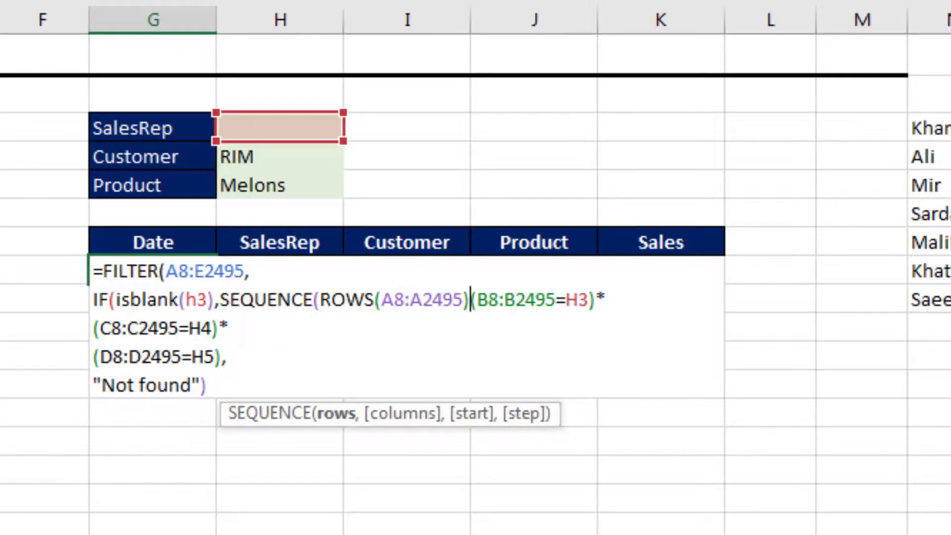
Step: Leave SEQUENCE's columns argument empty, set start to 1 and step to 0, and make the SalesRep condition the IF's value-if-false
text(,)
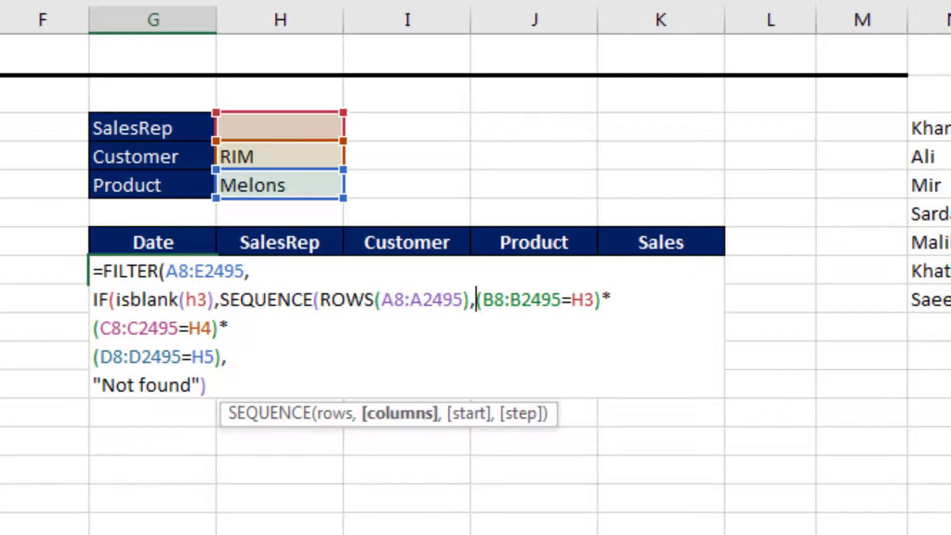
text(,)
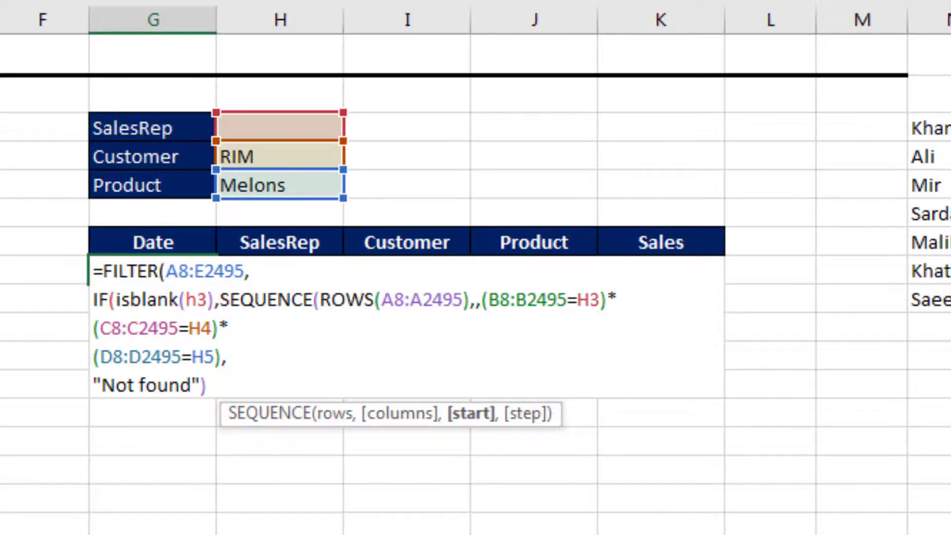
text(1)
text(,0))
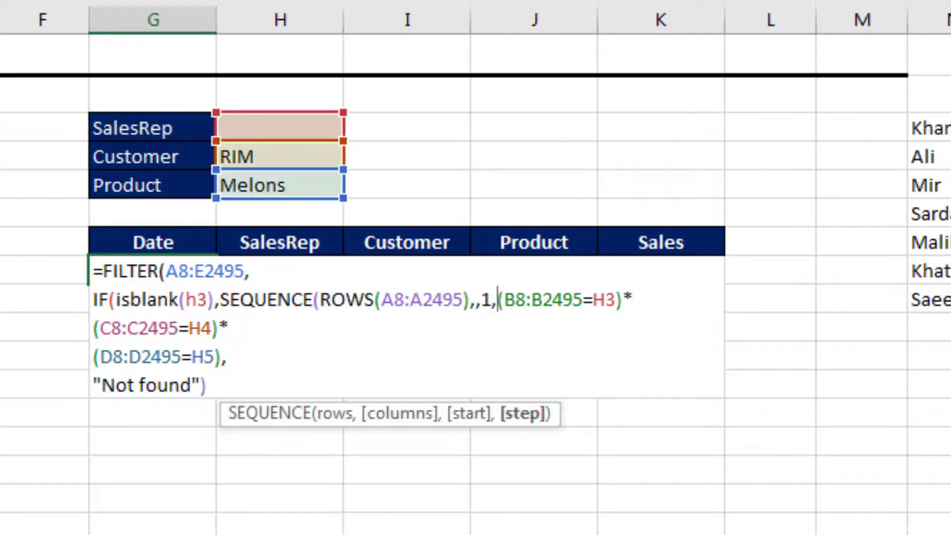
text(()
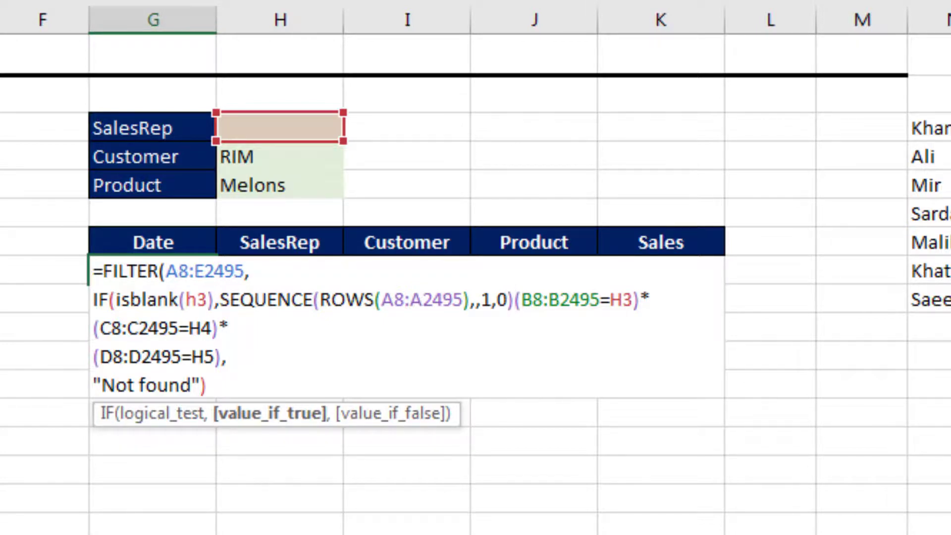
text(,)
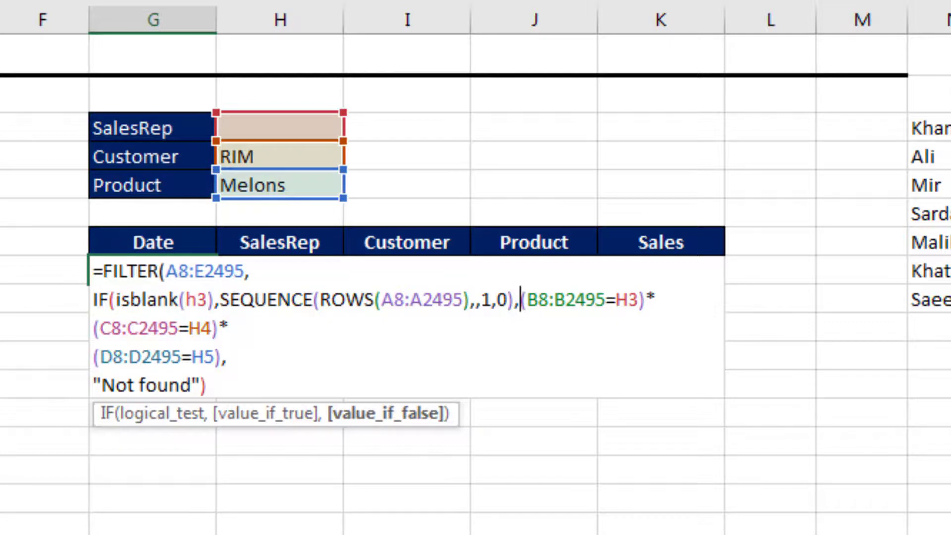
Step: Close the IF function after the SalesRep condition (B8:B2495=H3) and commit the FILTER formula in G8
click(648, 301)
text())
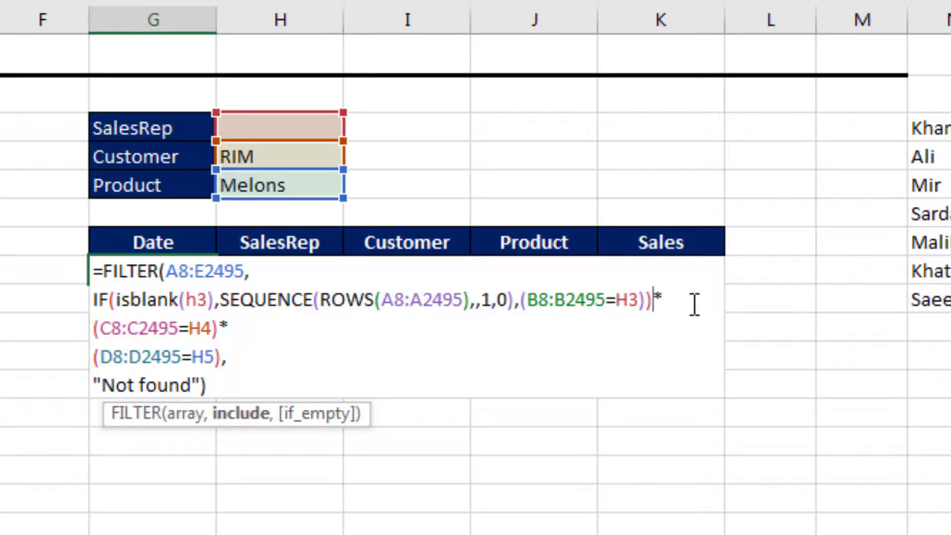
key(Return)
Step: Examine the filtered results produced with the SalesRep criterion in H3 left blank
key(Up)
key(Right)
key(Up)
key(Up)
key(Up)
key(Up)
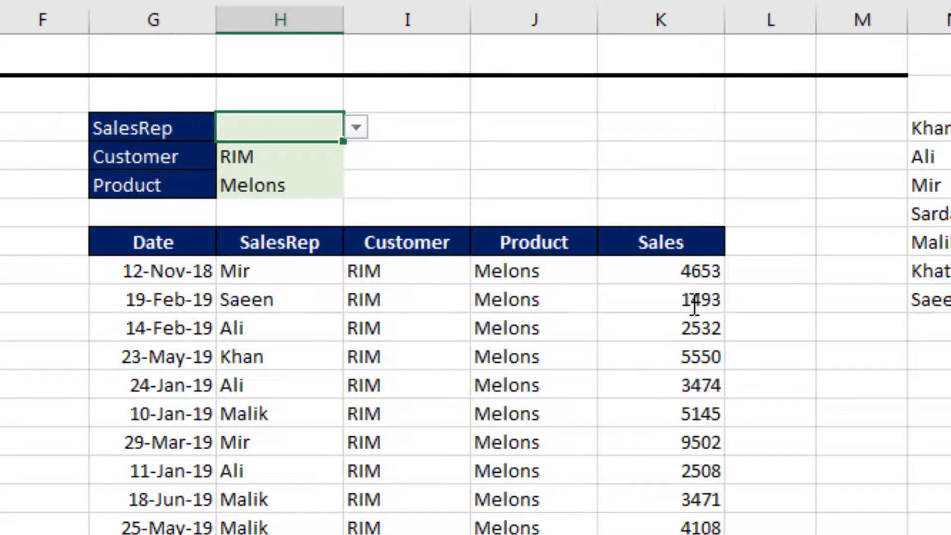
key(Down)
key(Down)
key(Down)
key(Down)
key(Down)
key(Down)
key(Up)
key(Up)
key(Up)
key(Up)
key(Up)
Step: Pick the first sales rep from the list in criterion cell H3 and check the filtered rows
key(alt+Down)
key(Down)
key(Return)
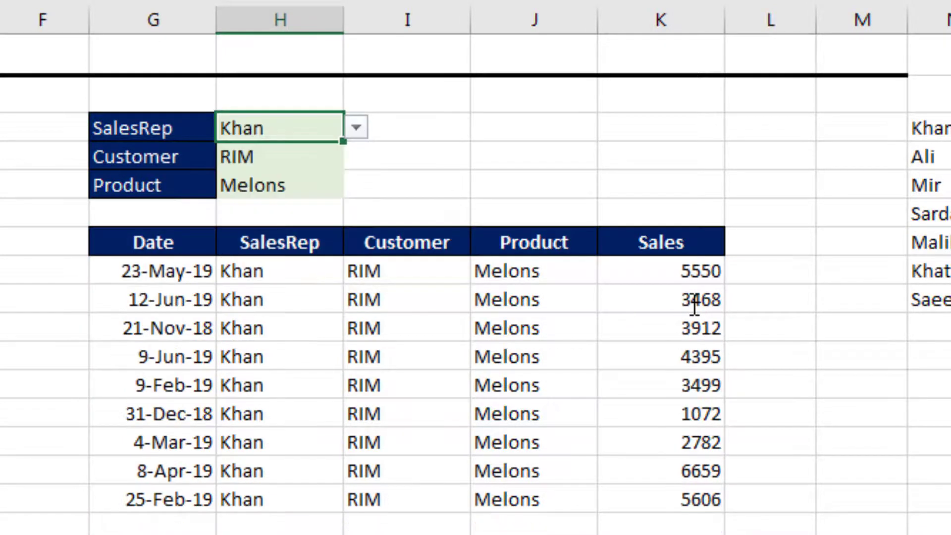
key(Down)
key(Down)
key(Down)
key(Down)
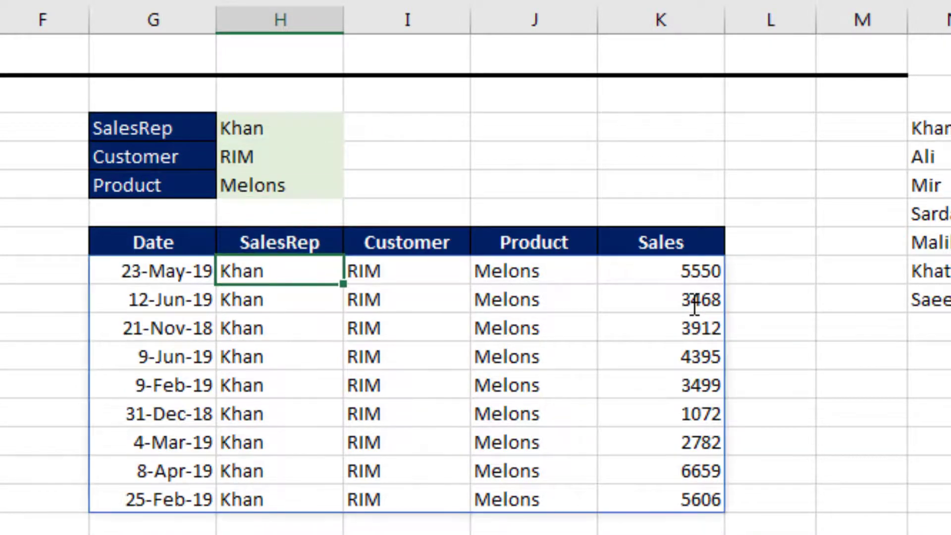
Step: Clear the SalesRep criterion in H3
key(Up)
key(Up)
key(Up)
key(Up)
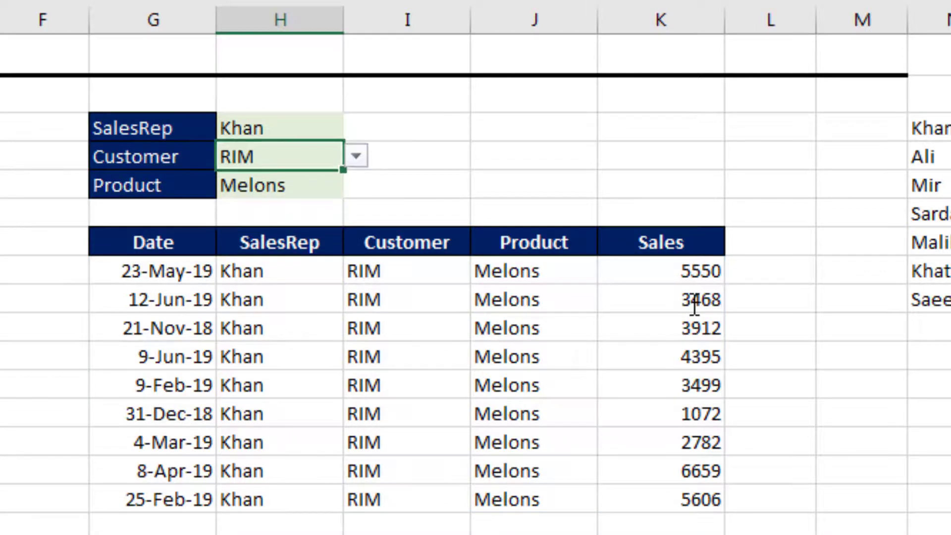
key(Delete)
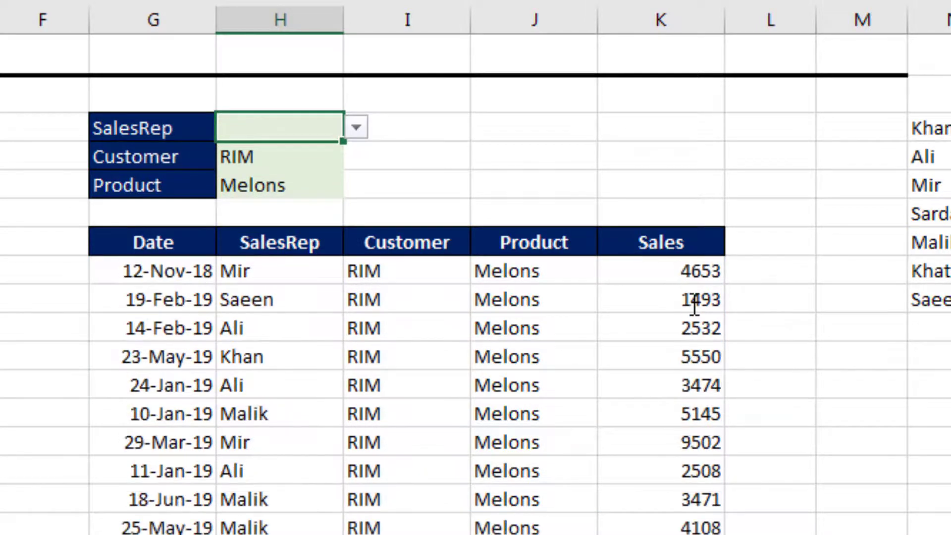
Step: Examine the SalesRep column of the filtered results with only the Customer and Product criteria filled in
key(Down)
key(Down)
key(Down)
key(Down)
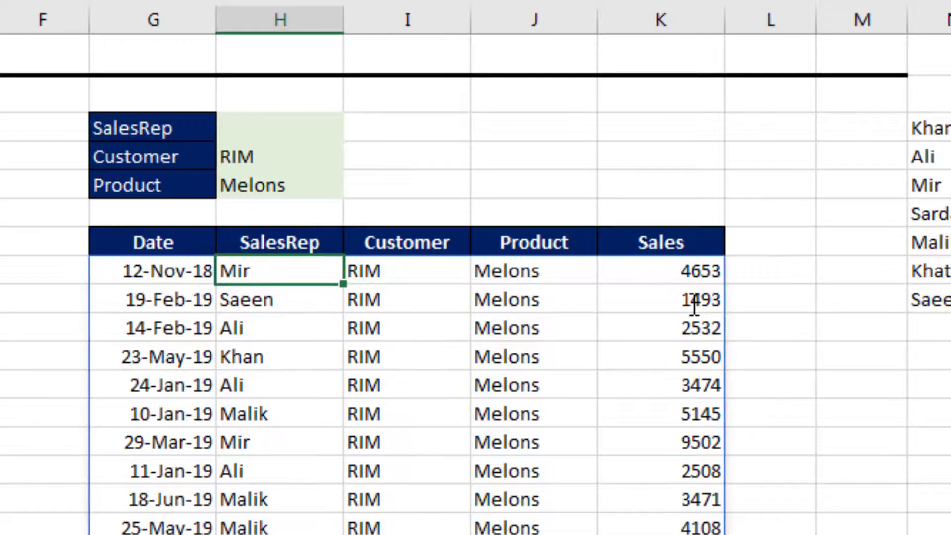
key(Up)
key(Up)
key(Up)
key(Up)
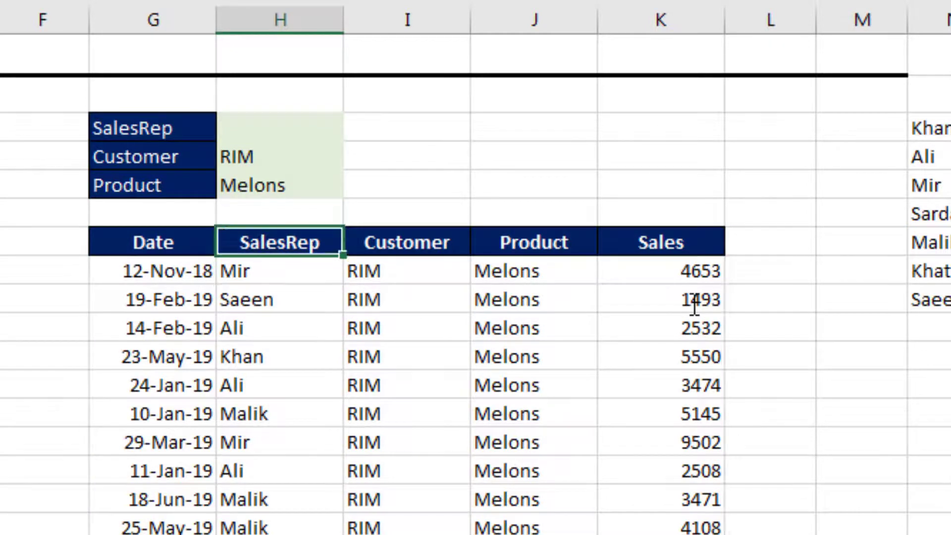
key(Down)
key(Down)
key(Down)
key(Down)
Step: Open the FILTER formula in G8 for editing and copy the fragment IF(ISBLANK(H3),SEQUENCE(ROWS(A8:A2495),,1,0), from its SalesRep condition
key(Left)
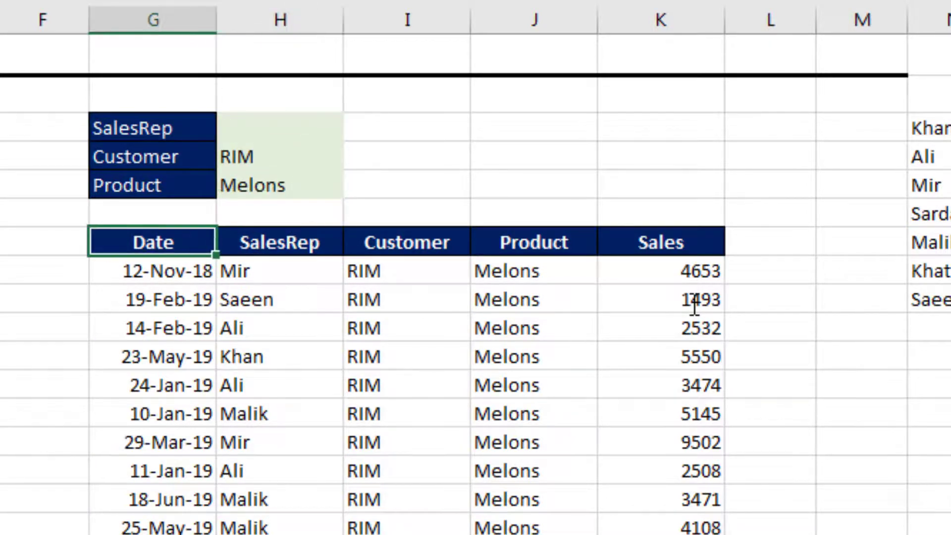
key(Right)
key(Left)
key(Down)
key(F2)
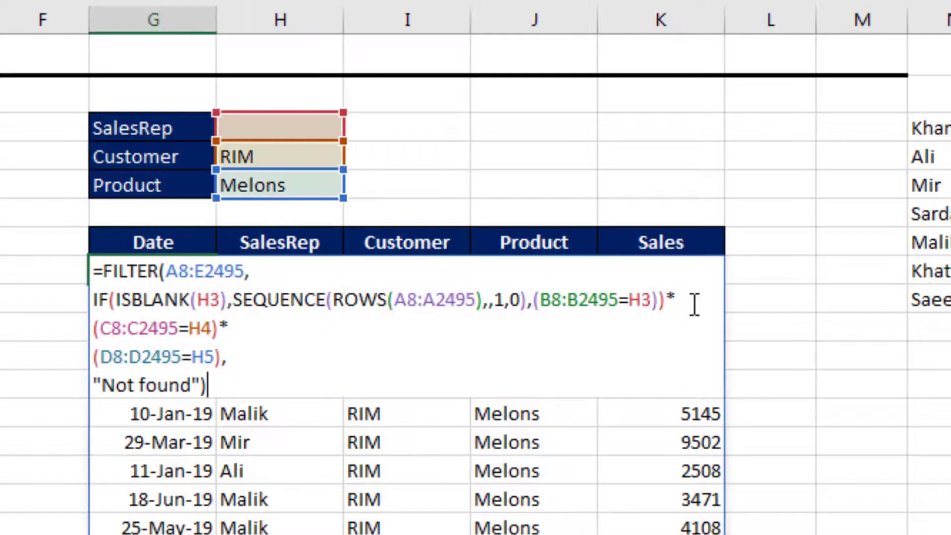
key(Up)
key(Up)
key(Up)
key(Up)
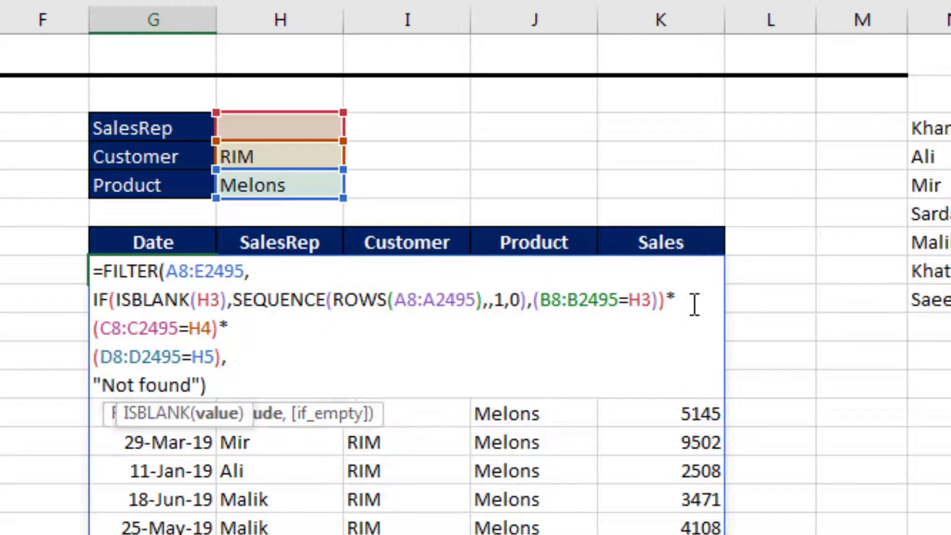
key(Right)
key(Right)
key(Right)
key(Right)
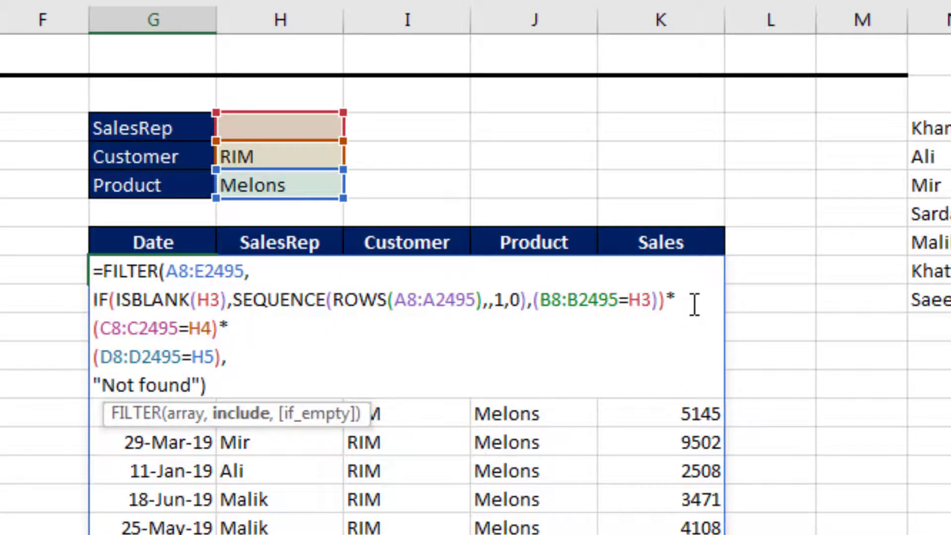
key(shift+Right)
key(shift+Right)
key(shift+Right)
key(shift+Right)
key(shift+Right)
key(shift+Right)
key(shift+Right)
key(shift+Right)
key(shift+Right)
key(shift+Right)
key(shift+Right)
key(shift+Right)
key(shift+Right)
key(shift+Right)
key(shift+Right)
key(shift+Right)
key(shift+Right)
key(shift+Right)
key(shift+Right)
key(shift+Right)
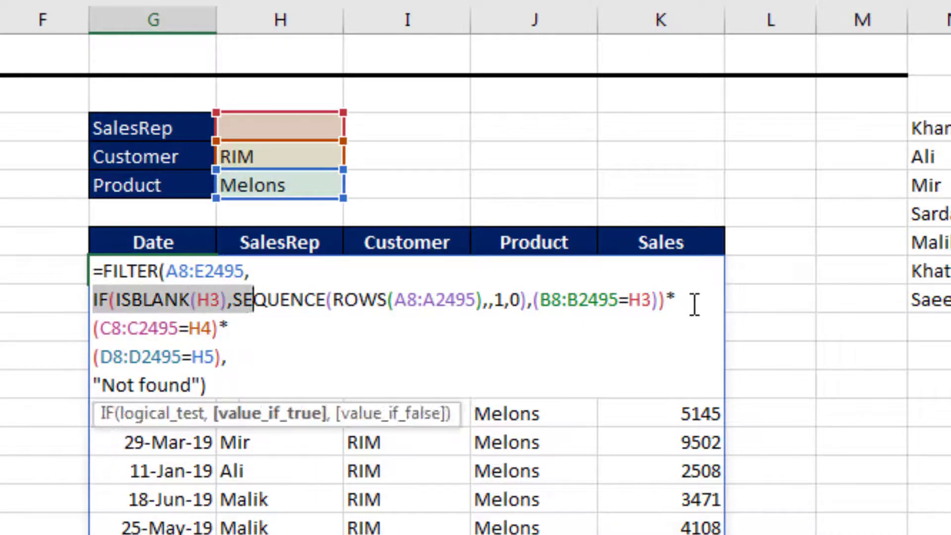
key(shift+Right)
key(shift+Right)
key(shift+Right)
key(shift+Right)
key(shift+Right)
key(shift+Right)
key(shift+Right)
key(shift+Right)
key(shift+Right)
key(shift+Right)
key(shift+Right)
key(ctrl+c)
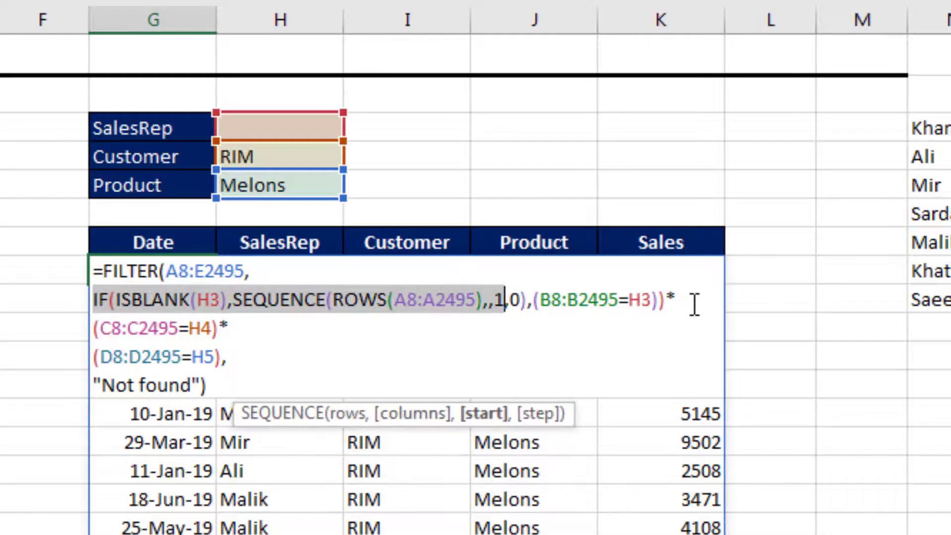
Step: Paste the copied IF fragment before the Customer condition (C8:C2495=H4) and change its ISBLANK reference to H4
key(Down)
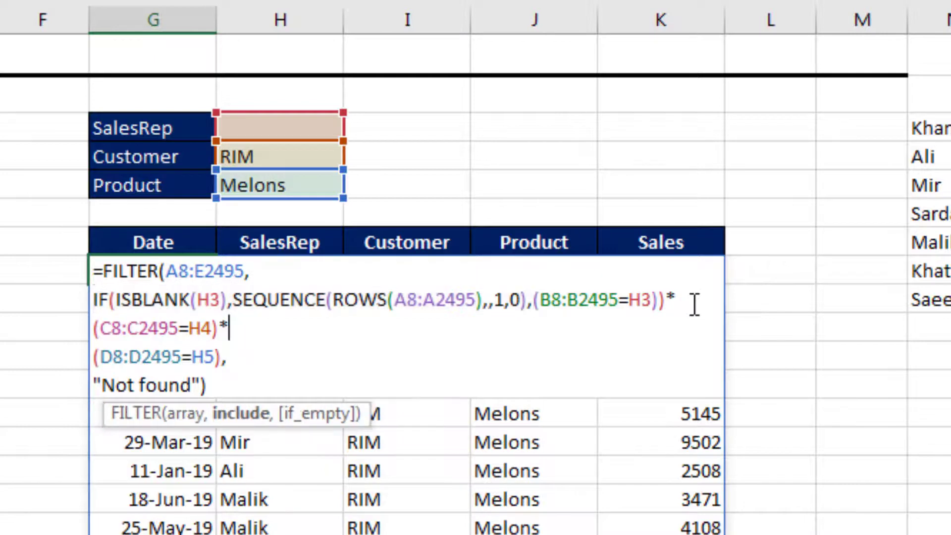
key(Home)
key(ctrl+v)
key(Left)
key(Left)
key(Left)
key(Left)
key(Left)
key(Left)
key(Left)
key(Left)
key(Left)
key(Left)
key(Left)
key(Left)
key(Left)
key(Left)
key(Left)
key(Left)
key(Left)
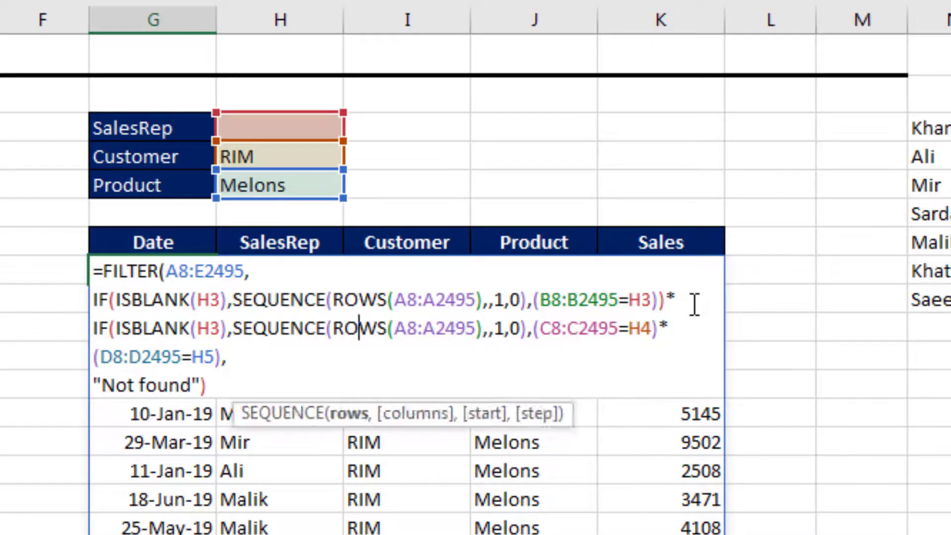
key(Left)
key(Left)
key(Left)
key(Left)
key(Left)
key(Left)
key(Left)
key(Left)
key(Left)
key(Left)
key(Left)
key(Left)
key(Left)
key(Left)
key(Left)
key(BackSpace)
text(4)
Step: Close the Customer IF function with a parenthesis after (C8:C2495=H4), before the multiplication sign
key(Right)
key(Right)
key(Right)
key(Right)
key(Right)
key(Right)
key(Right)
key(Right)
key(Right)
key(Right)
key(Right)
key(Right)
key(Right)
key(Right)
key(Right)
key(Right)
key(Right)
key(Right)
key(Right)
key(Right)
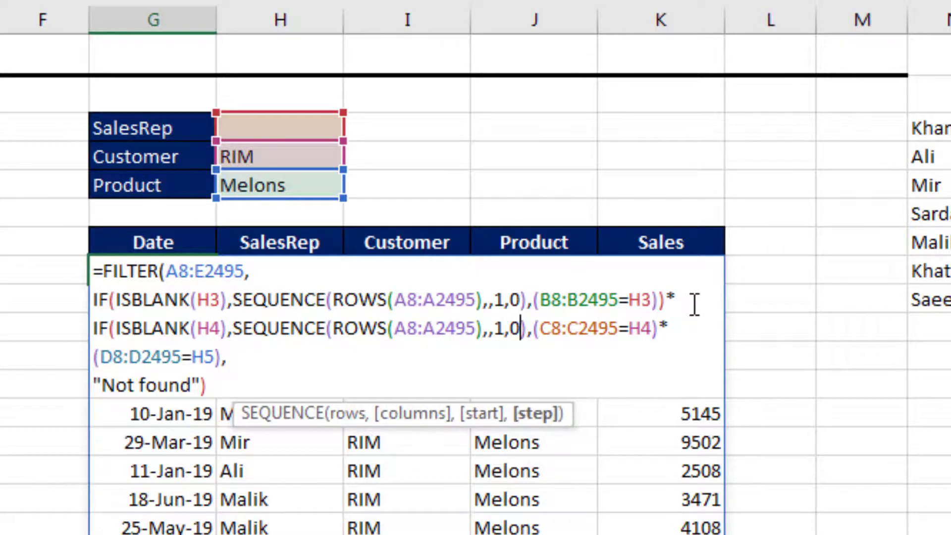
key(Right)
key(Right)
key(Right)
key(Right)
key(Right)
key(Right)
key(Right)
key(Right)
key(Right)
key(Right)
key(Right)
key(Right)
key(Right)
key(Right)
key(Right)
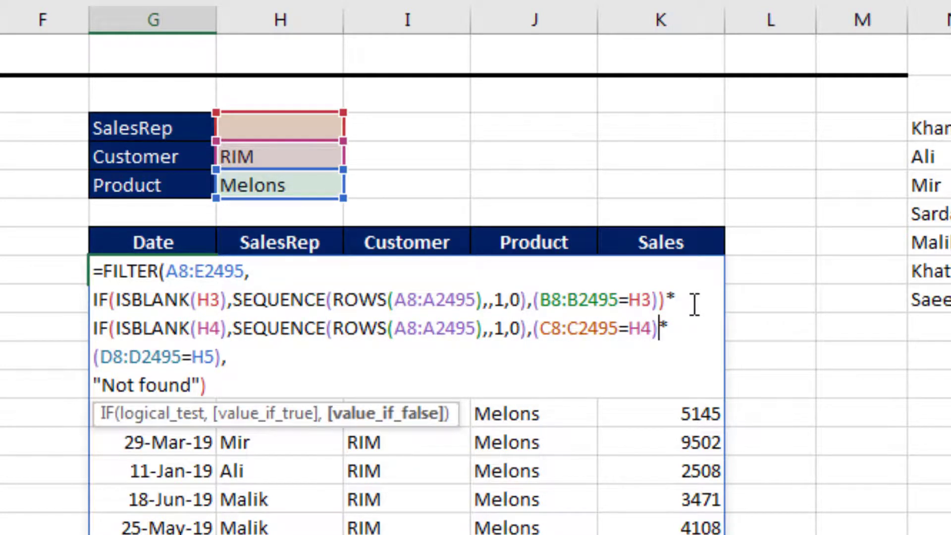
text())
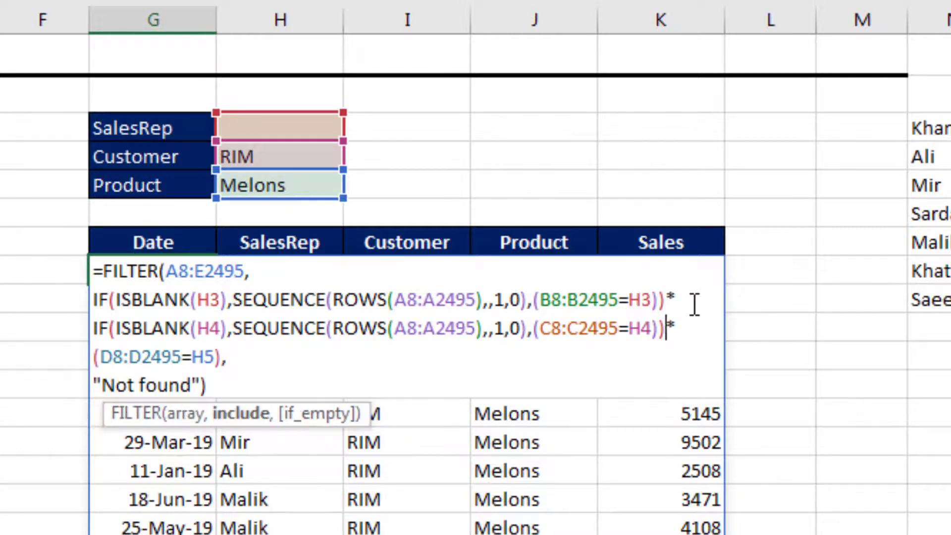
Step: Paste the copied IF fragment before the Product condition (D8:D2495=H5) and change its ISBLANK reference to H5
key(Right)
key(ctrl+v)
key(Home)
key(Right)
key(Right)
key(Right)
key(Right)
key(Right)
key(Right)
key(Right)
key(Right)
key(Right)
key(Right)
key(Right)
key(Right)
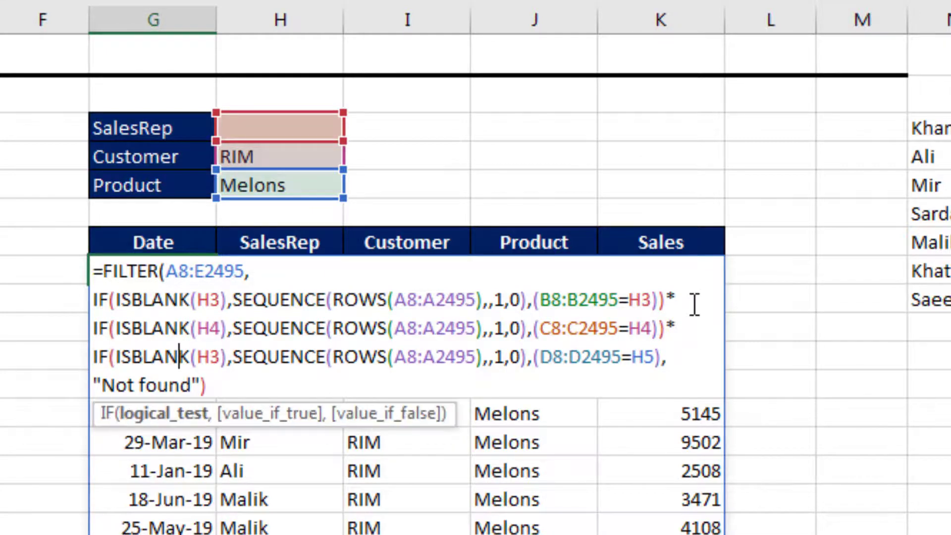
key(shift+Right)
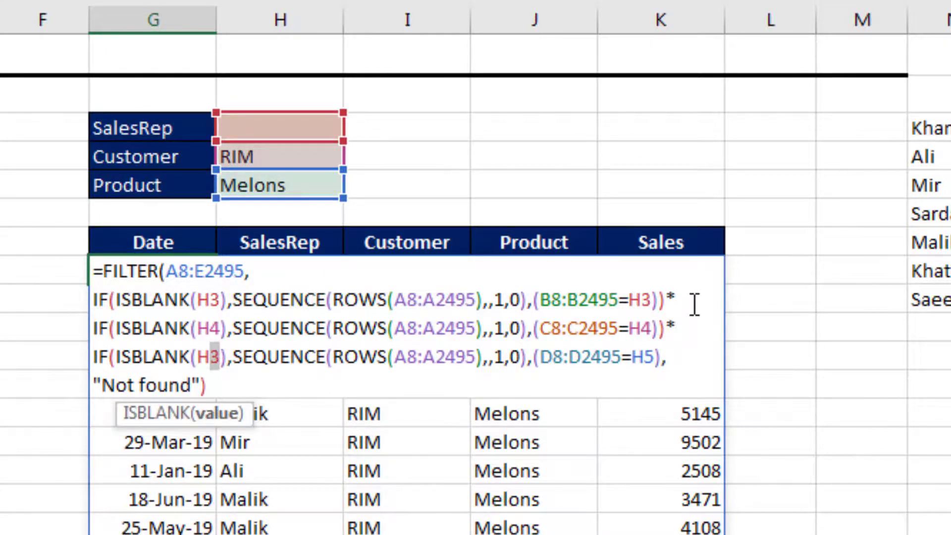
text(5)
Step: Close the Product IF function with a parenthesis after (D8:D2495=H5) and commit the FILTER formula in G8
key(Right)
key(Right)
key(Right)
key(Right)
key(Right)
key(Right)
key(Right)
key(Right)
key(Right)
key(Right)
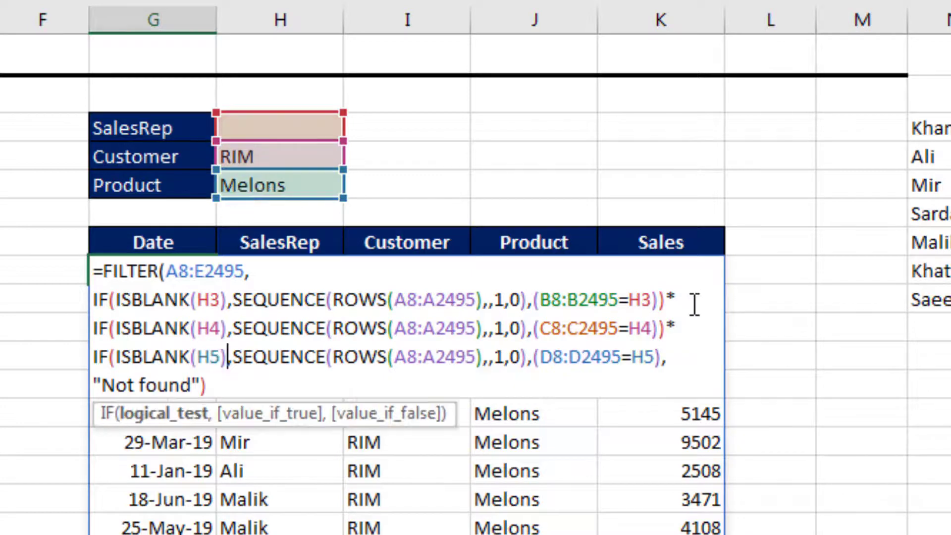
key(Right)
key(Right)
key(Right)
key(Right)
key(Right)
key(Right)
key(Right)
key(Right)
key(Right)
key(Right)
key(Right)
key(Right)
key(Right)
key(Right)
key(Right)
key(Right)
key(Right)
key(Right)
key(Right)
key(Right)
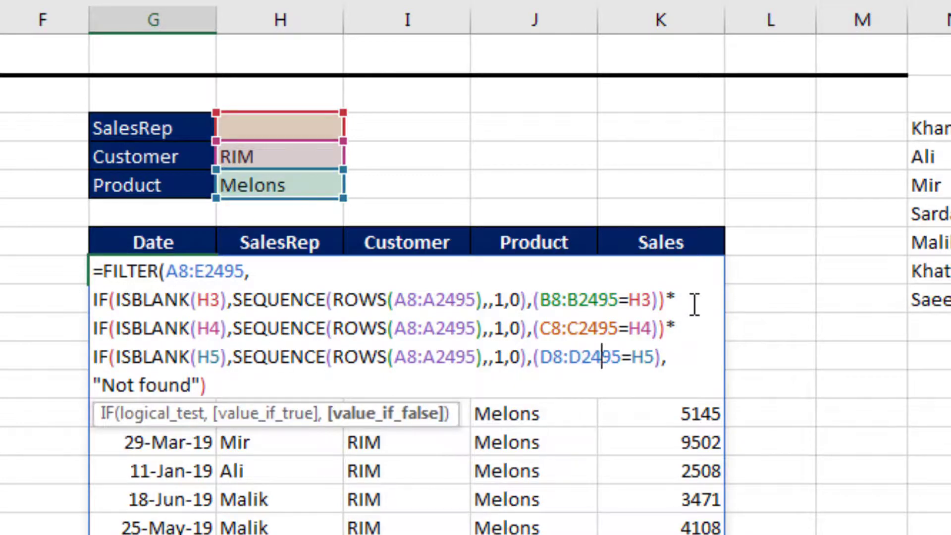
key(Right)
key(Right)
key(Right)
key(Right)
text())
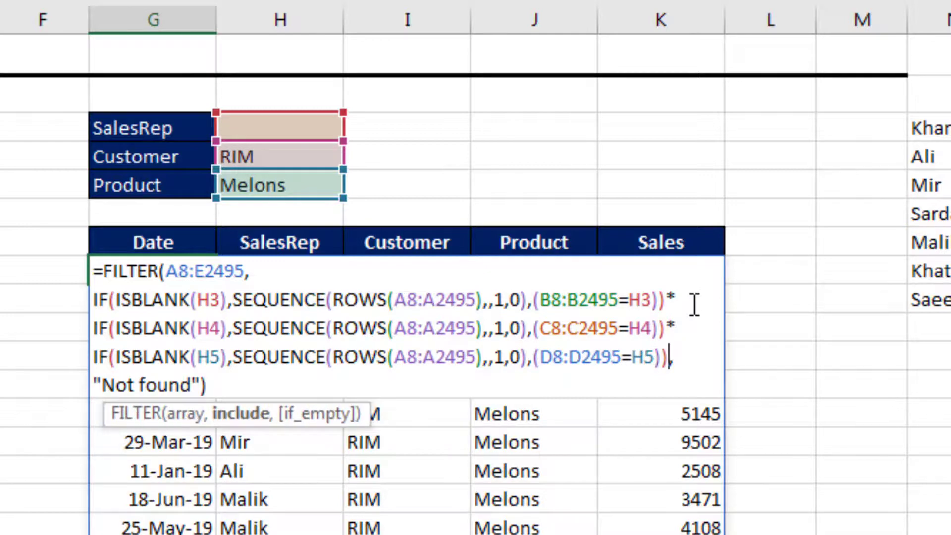
key(Return)
Step: Clear the Customer and Product criteria in H4:H5
key(Up)
key(Up)
key(Up)
key(Up)
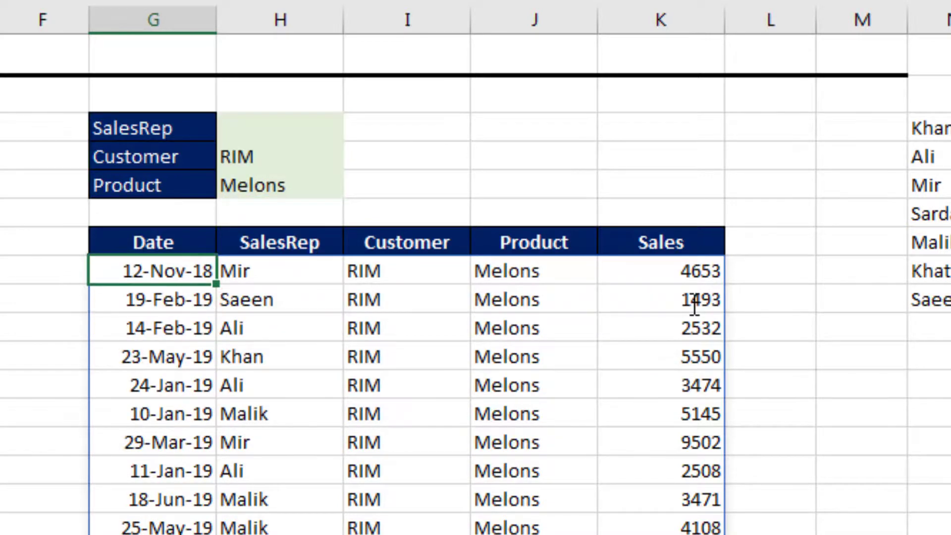
key(Up)
key(Right)
key(shift+Down)
key(Delete)
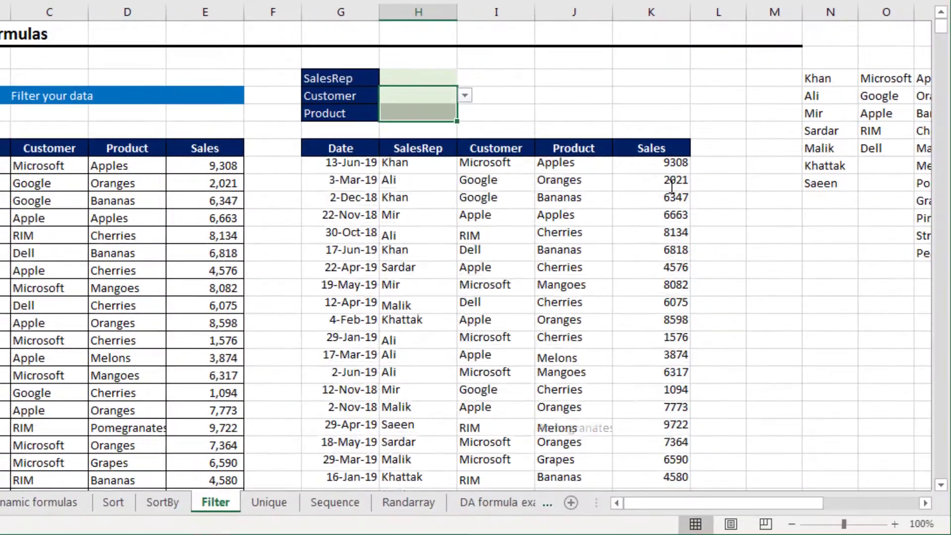
Step: Compare the FILTER results with the source data, from the first row down to the last one
key(Down)
key(Down)
key(Down)
key(Down)
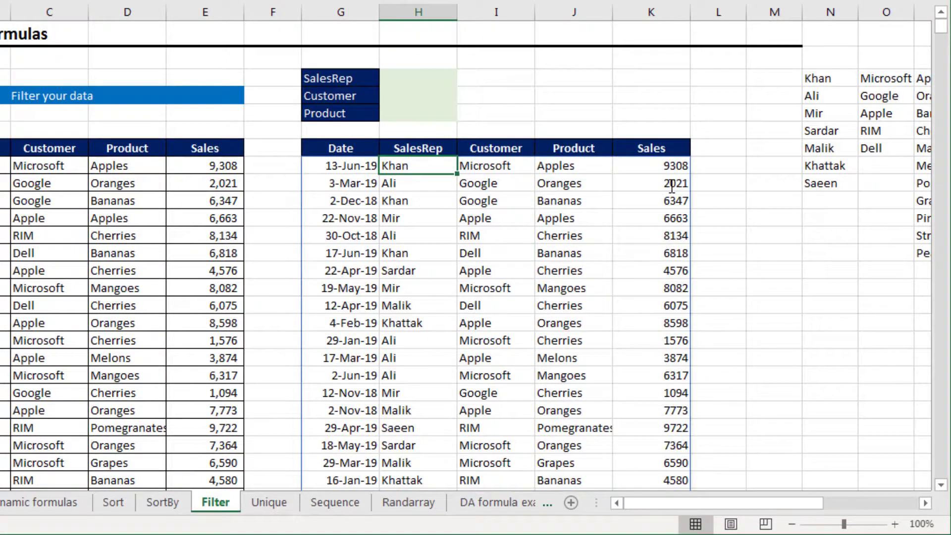
key(Left)
key(Left)
key(Left)
key(Right)
key(Right)
key(Right)
key(ctrl+Down)
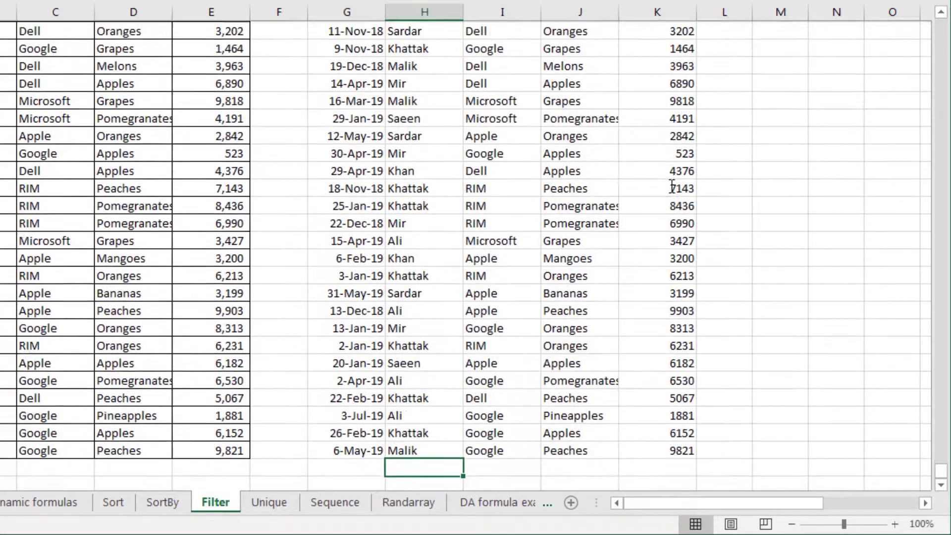
key(Left)
key(Left)
key(Left)
key(Right)
key(Right)
key(Right)
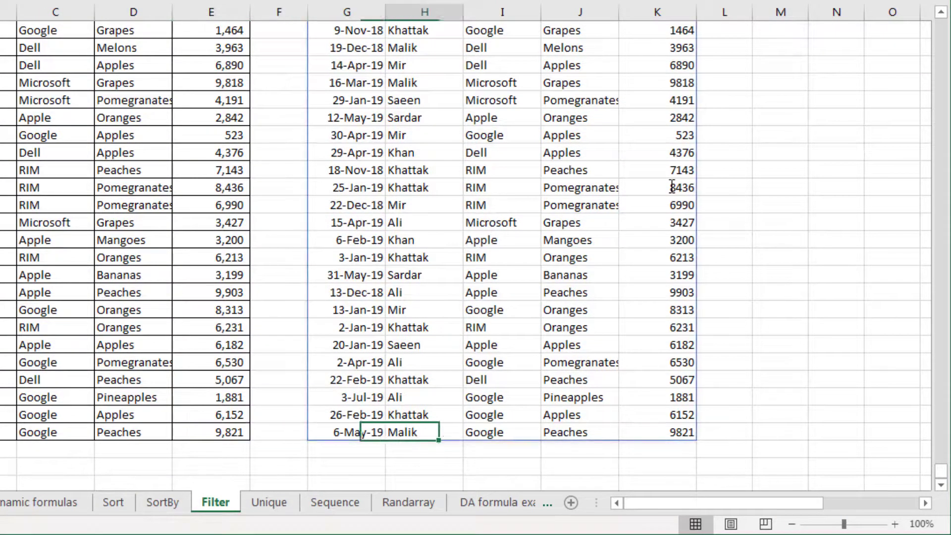
Step: Set the Product criterion in H5 to Oranges from its list of allowed values
key(ctrl+Up)
key(Up)
key(Up)
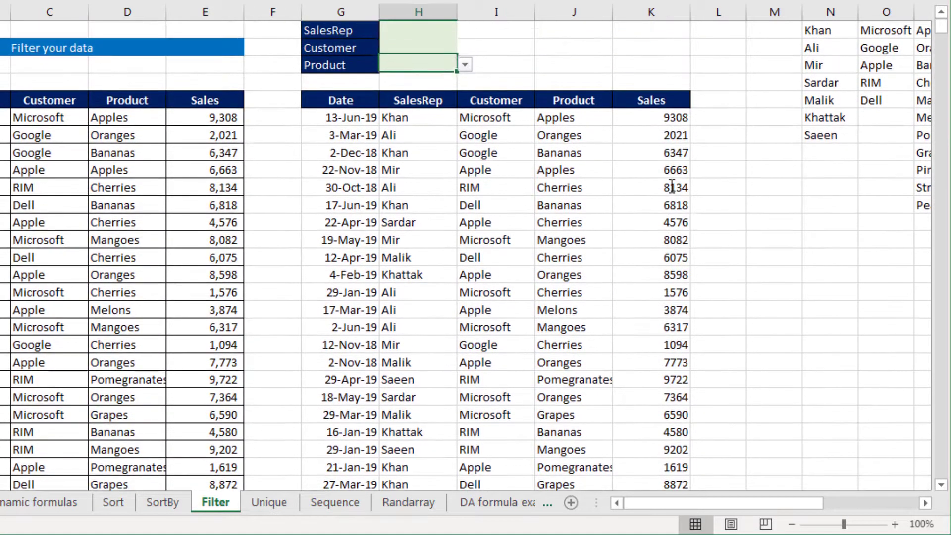
key(alt+Down)
key(Down)
key(Return)
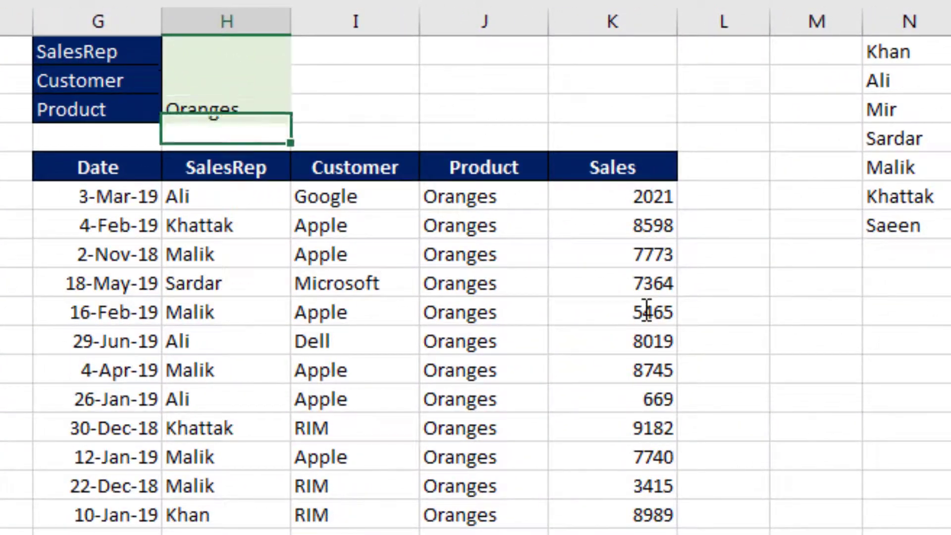
Step: Check the Product column of the filtered results from its header down to its end
key(Down)
key(Down)
key(Down)
key(Right)
key(Right)
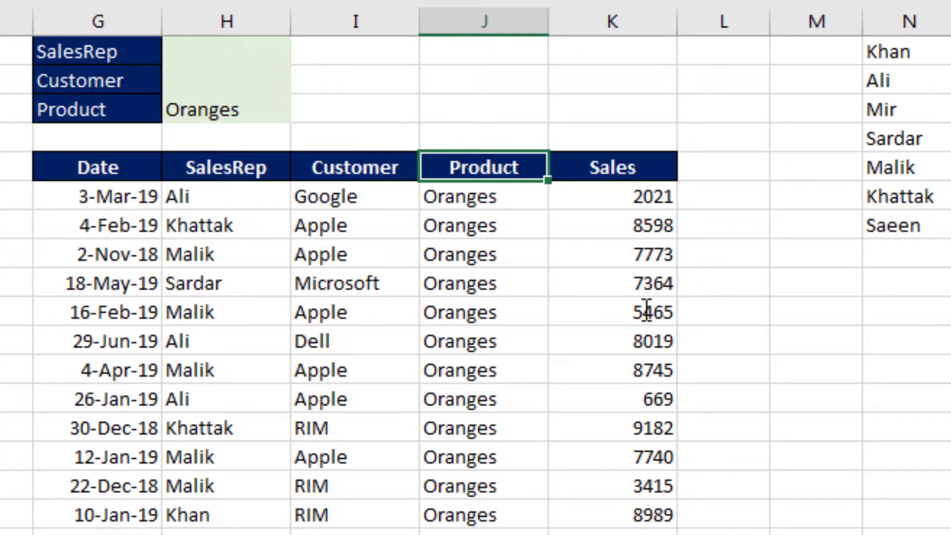
key(ctrl+Down)
key(ctrl+Up)
Step: Set the SalesRep criterion in H3 to the third name in its list of allowed values
key(Up)
key(Up)
key(Up)
key(Left)
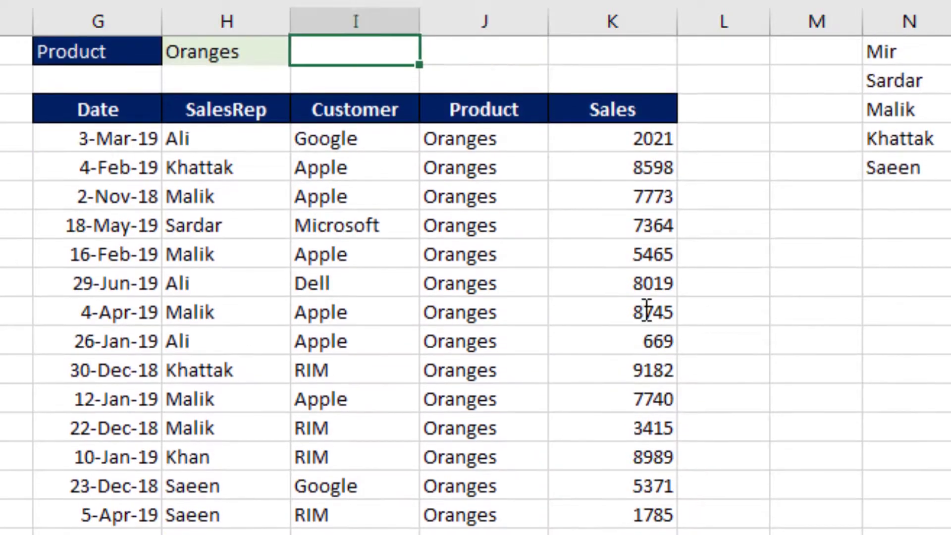
key(Left)
key(Up)
key(Up)
key(alt+Down)
key(Down)
key(Down)
key(Return)
Step: Examine the results filtered by SalesRep and Product, checking which customers appear while the Customer criterion is blank
key(Down)
key(Down)
key(Down)
key(Down)
key(Down)
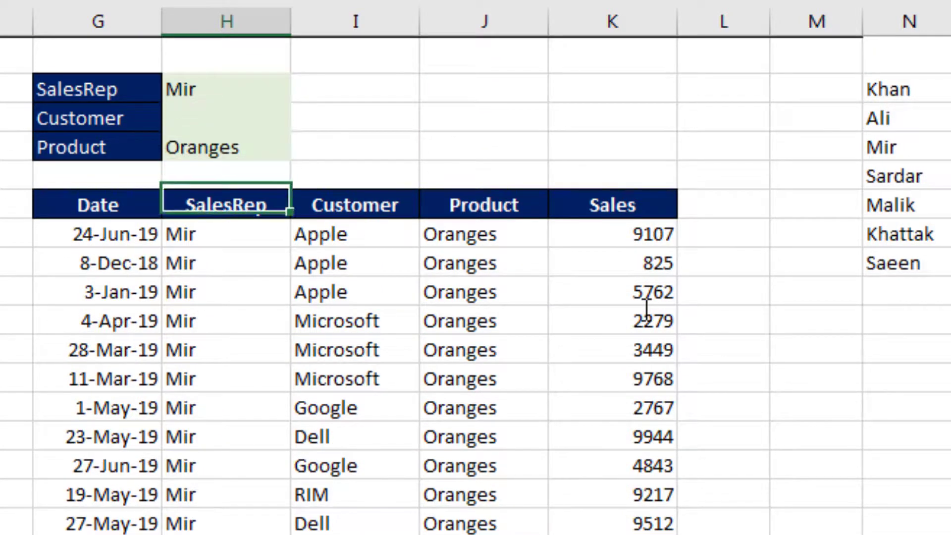
scroll(647, 310, down, 2)
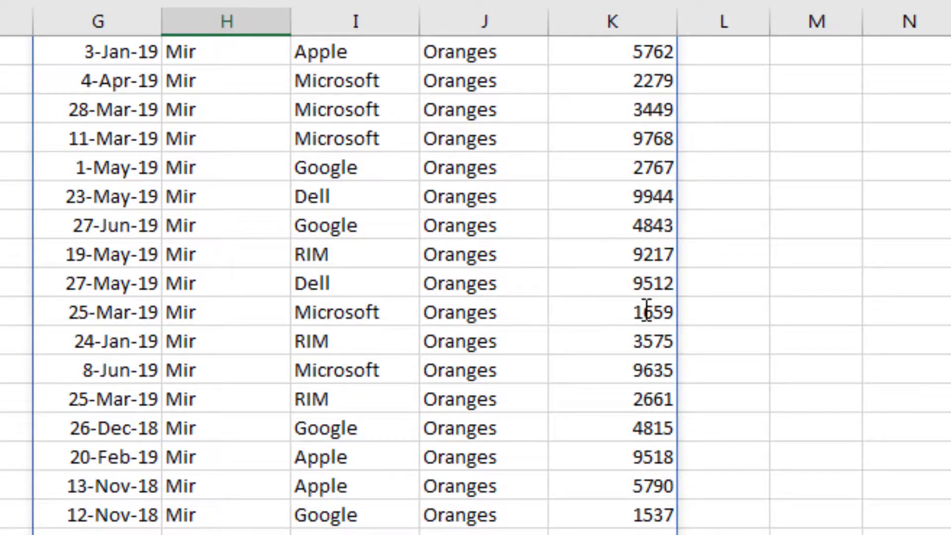
key(Up)
key(Up)
key(Up)
key(Up)
key(Up)
key(Down)
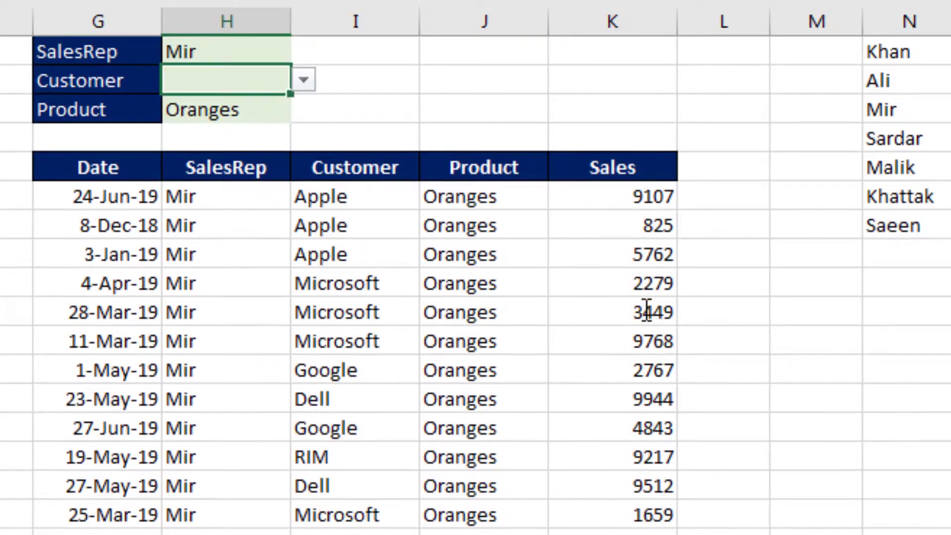
key(Down)
key(Down)
key(Down)
key(Right)
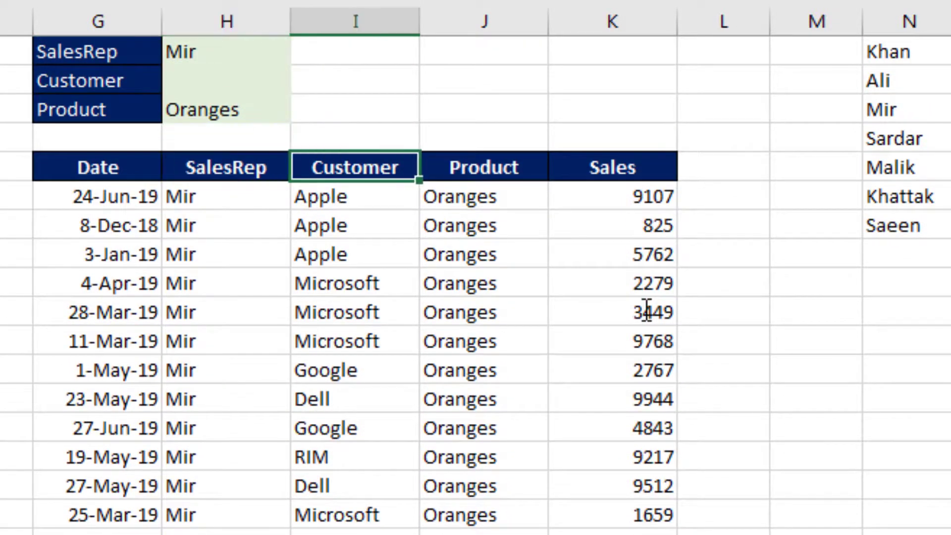
key(Down)
key(Down)
key(Down)
key(Down)
key(Down)
key(Down)
key(Down)
key(Down)
key(Down)
key(Down)
key(Down)
key(Down)
Step: Set the Customer criterion in H4 to RIM from its list of allowed values
key(ctrl+Up)
key(Up)
key(Up)
key(Up)
key(Left)
key(alt+Down)
key(Down)
key(Down)
key(Down)
key(Return)
Step: Review the filtered rows against the SalesRep, Customer and Product criteria in H3:H5
key(Down)
key(Down)
key(Down)
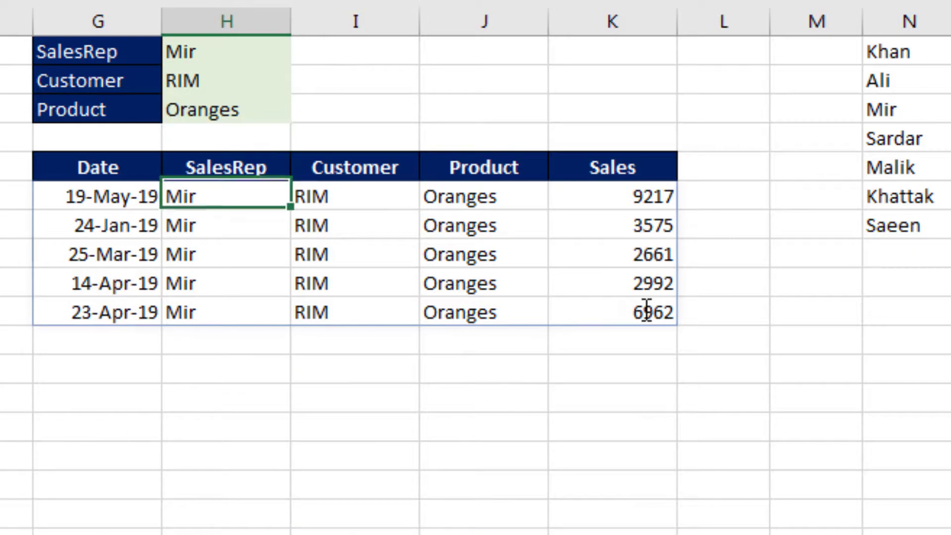
key(Up)
key(Up)
key(Up)
key(Up)
key(Up)
key(Up)
key(Down)
key(Down)
key(Down)
key(Down)
key(Down)
key(Down)
key(Down)
key(Down)
key(Down)
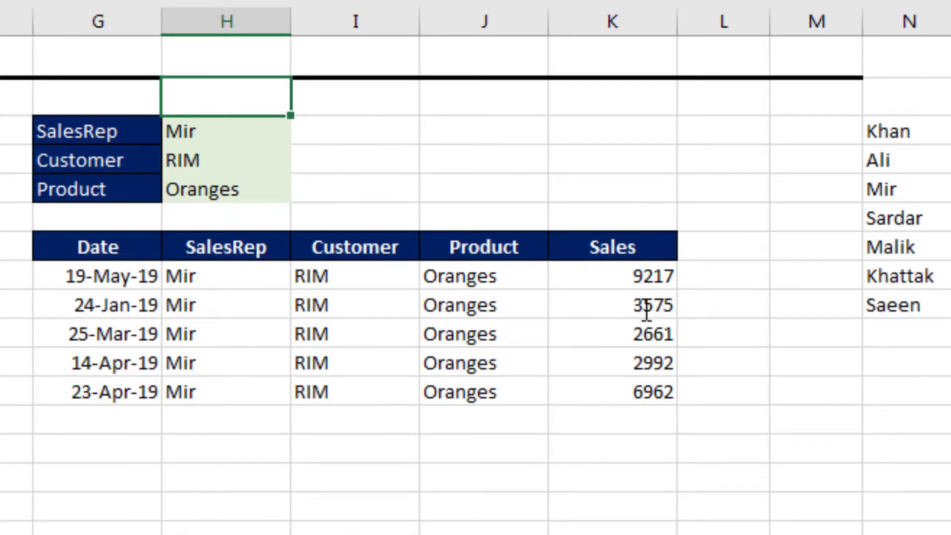
key(Up)
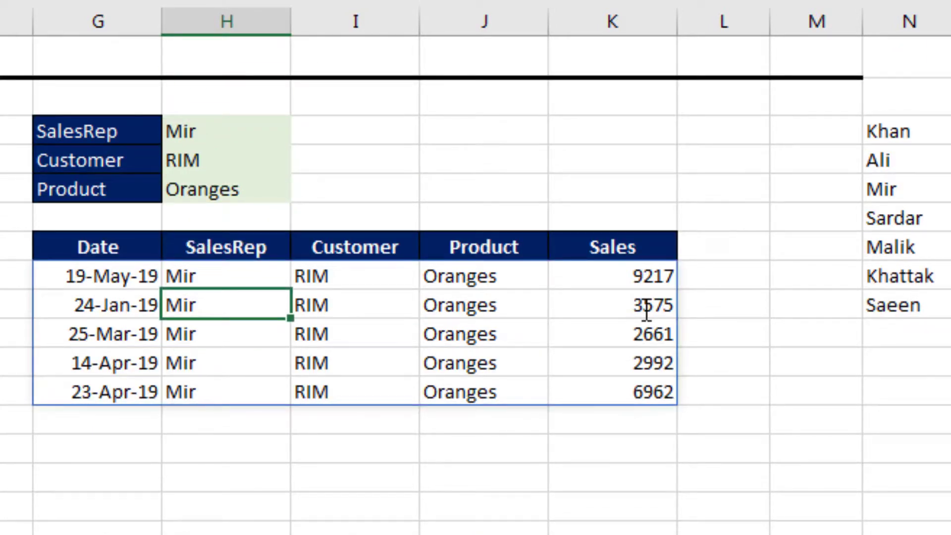